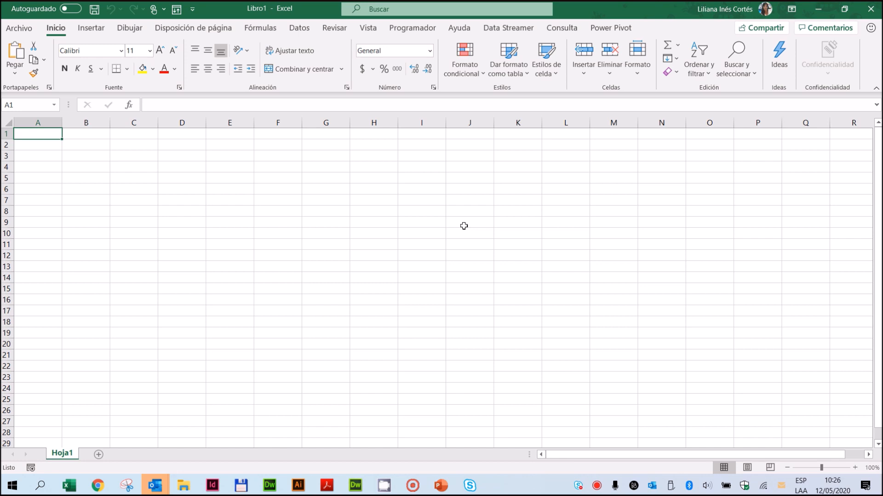
Step: Import data from the Excel workbook objetivos.xlsx in the desktop folder Amcor\Clase Query
{"action": "left_click", "coordinate": [300, 29]}
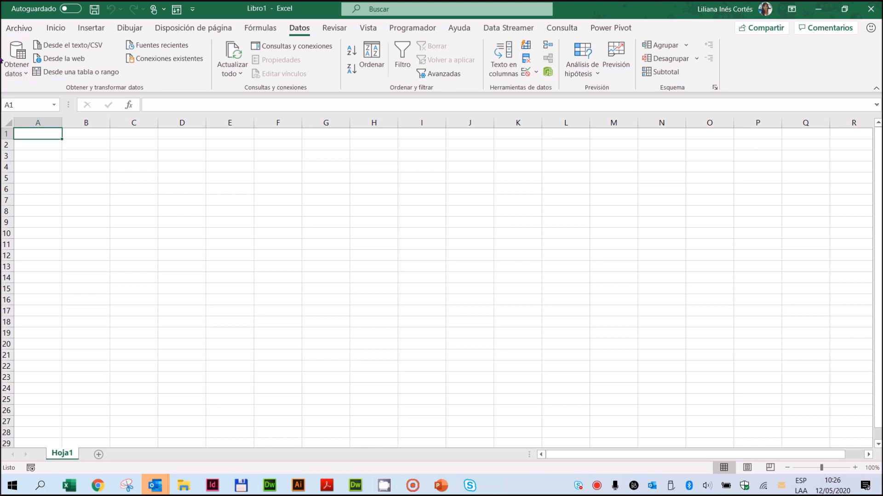
{"action": "left_click", "coordinate": [27, 75]}
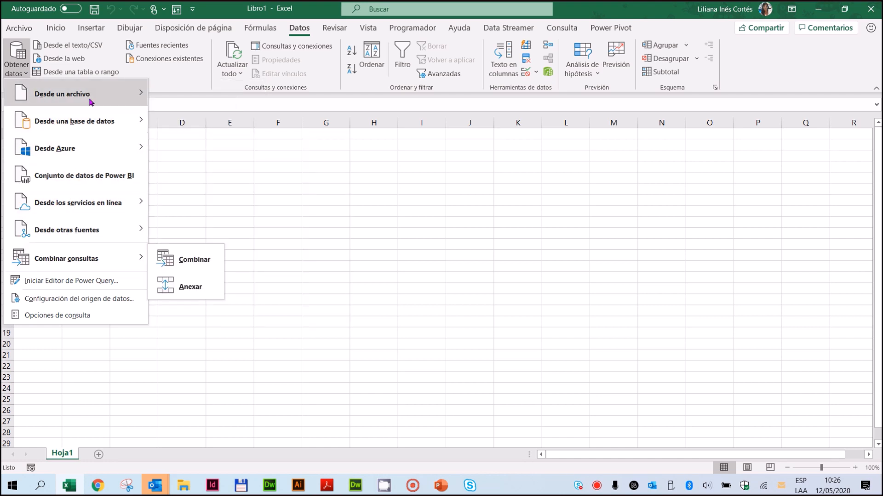
{"action": "mouse_move", "coordinate": [91, 102]}
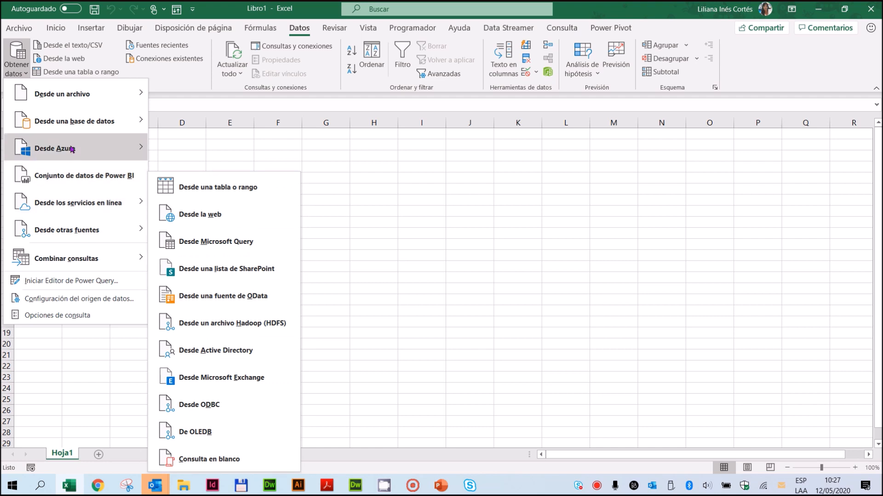
{"action": "mouse_move", "coordinate": [72, 150]}
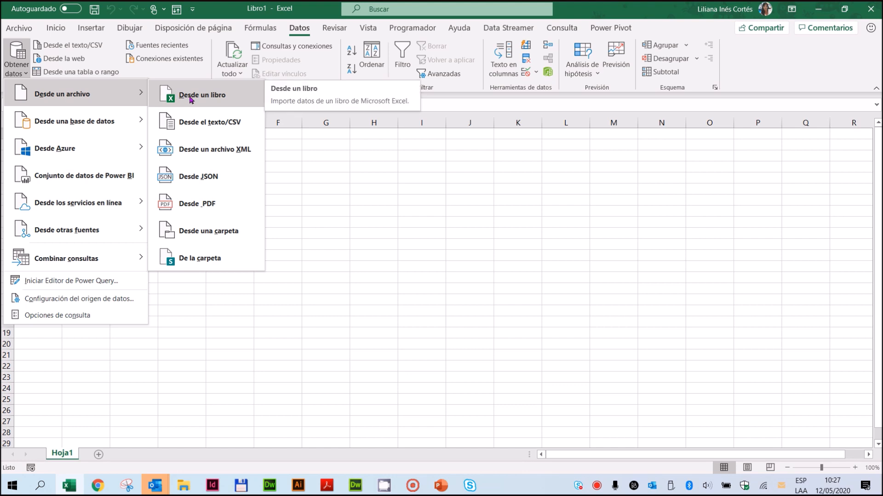
{"action": "left_click", "coordinate": [190, 98]}
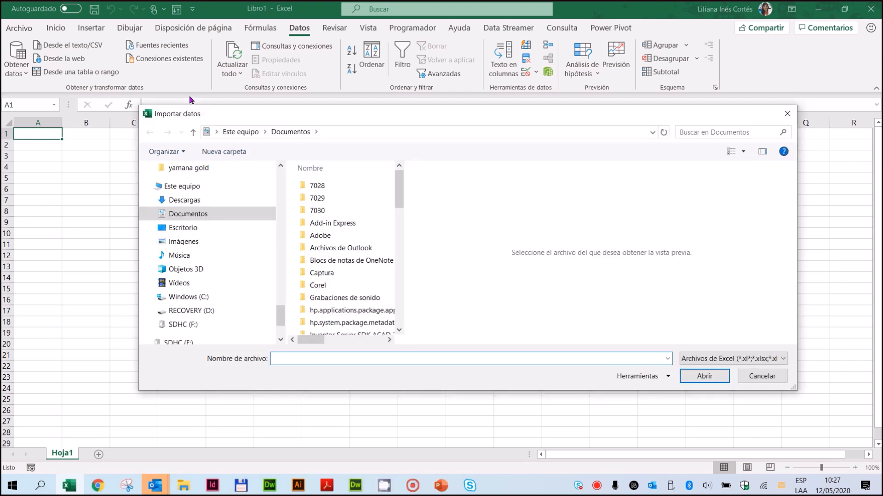
{"action": "left_click_drag", "start_coordinate": [280, 314], "coordinate": [276, 173]}
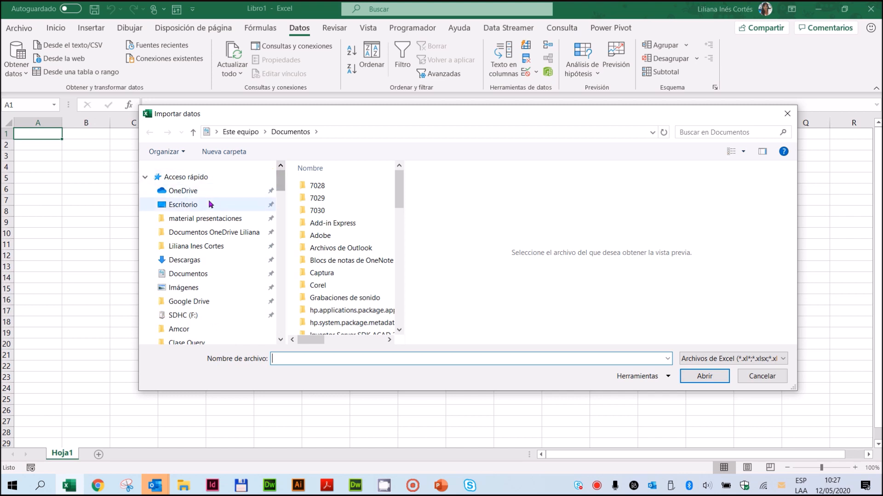
{"action": "left_click", "coordinate": [200, 205]}
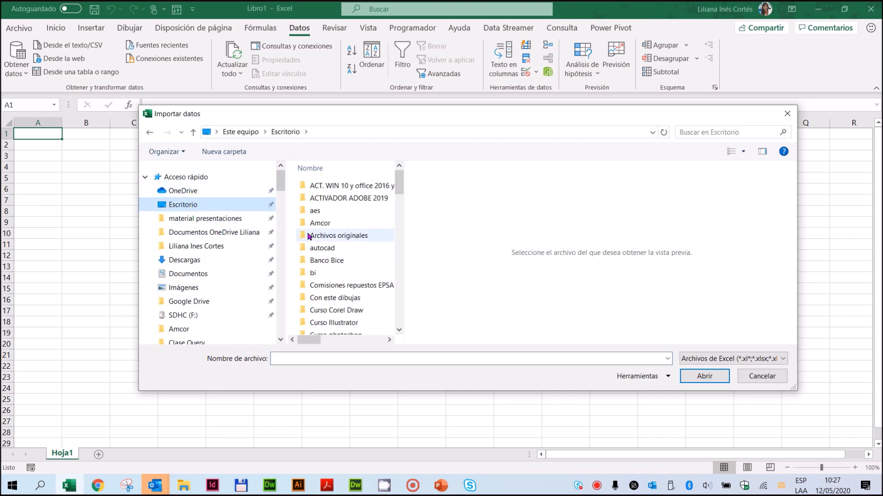
{"action": "double_click", "coordinate": [313, 224]}
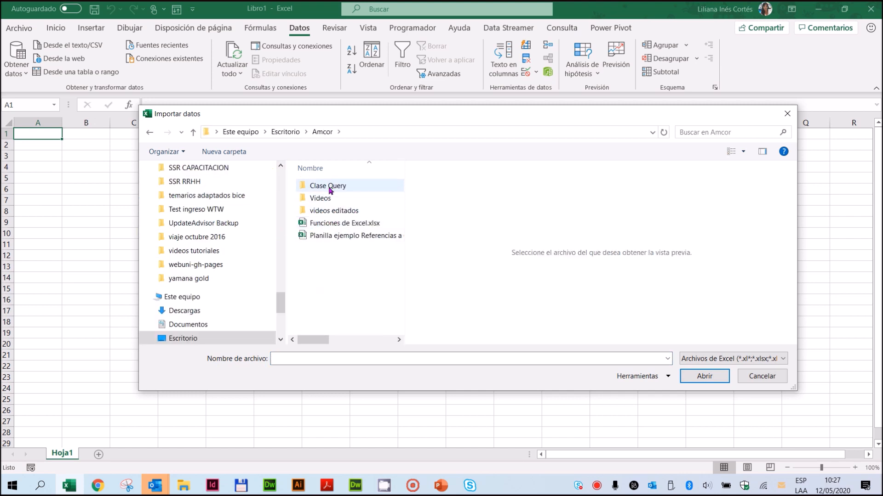
{"action": "double_click", "coordinate": [329, 187]}
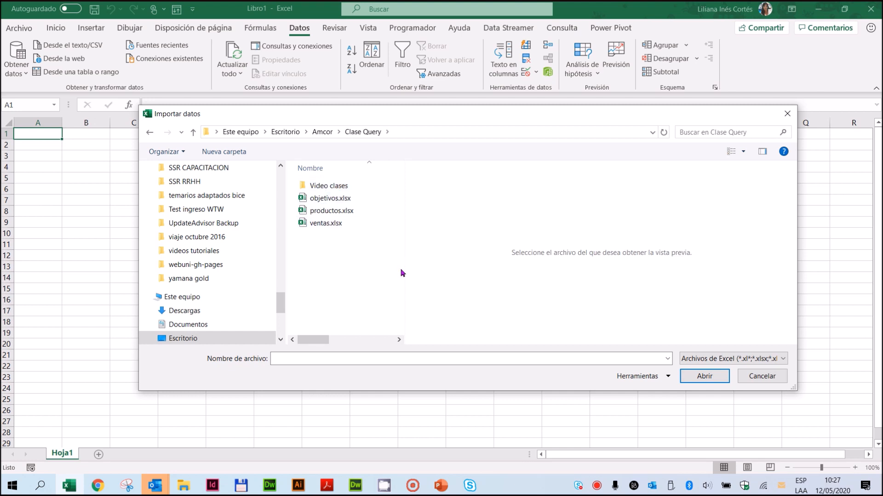
{"action": "left_click", "coordinate": [334, 200]}
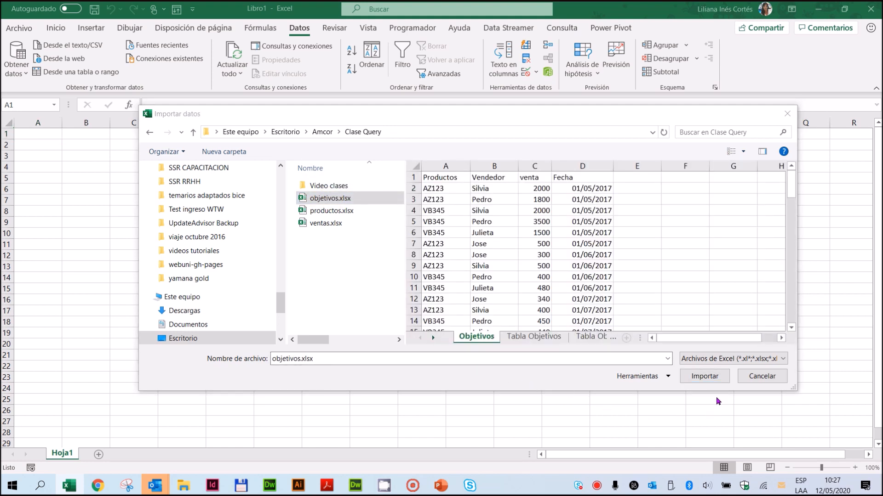
{"action": "left_click", "coordinate": [705, 380]}
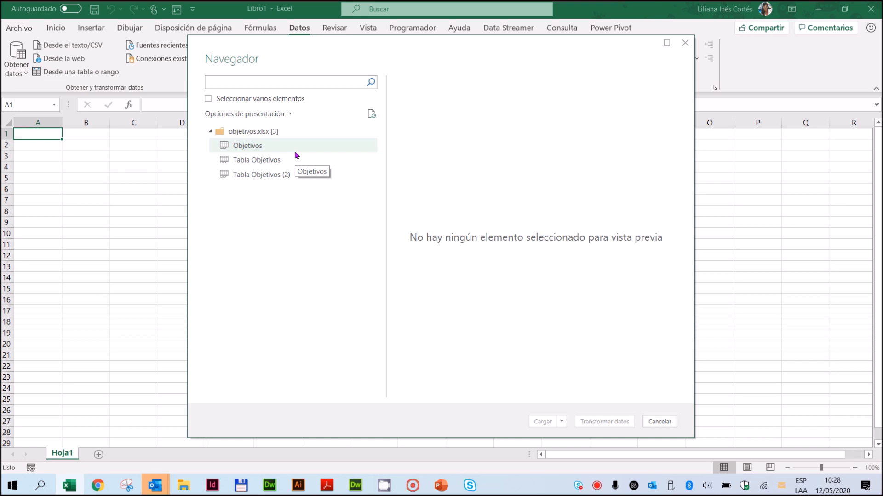
Step: Preview the workbook's sheets Objetivos, Tabla Objetivos and Tabla Objetivos (2) before choosing one
{"action": "left_click_drag", "start_coordinate": [396, 65], "coordinate": [406, 101]}
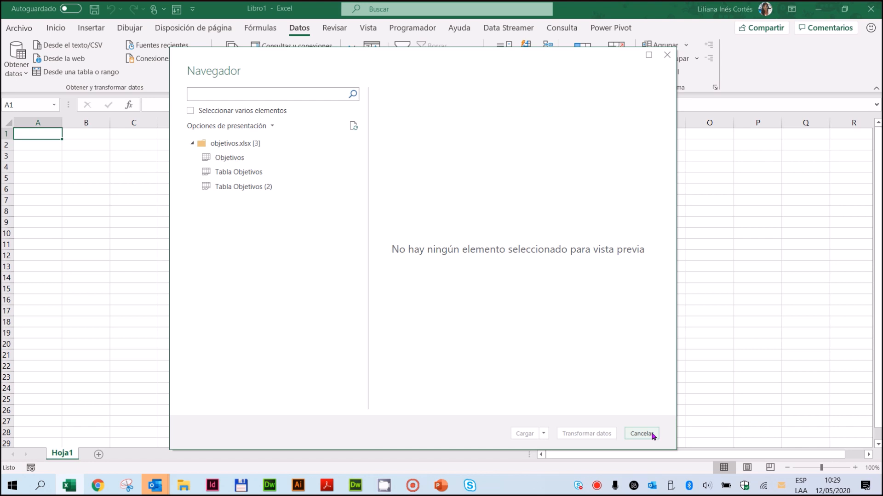
{"action": "left_click_drag", "start_coordinate": [493, 68], "coordinate": [512, 67]}
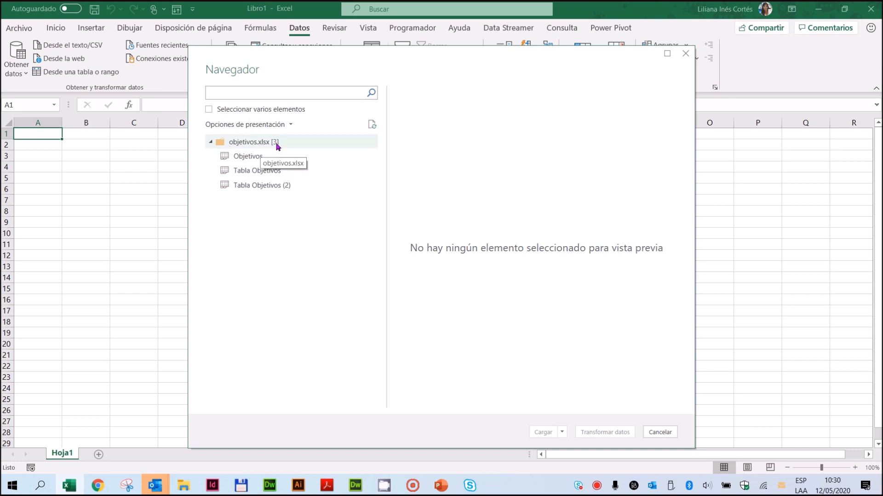
{"action": "left_click", "coordinate": [248, 158]}
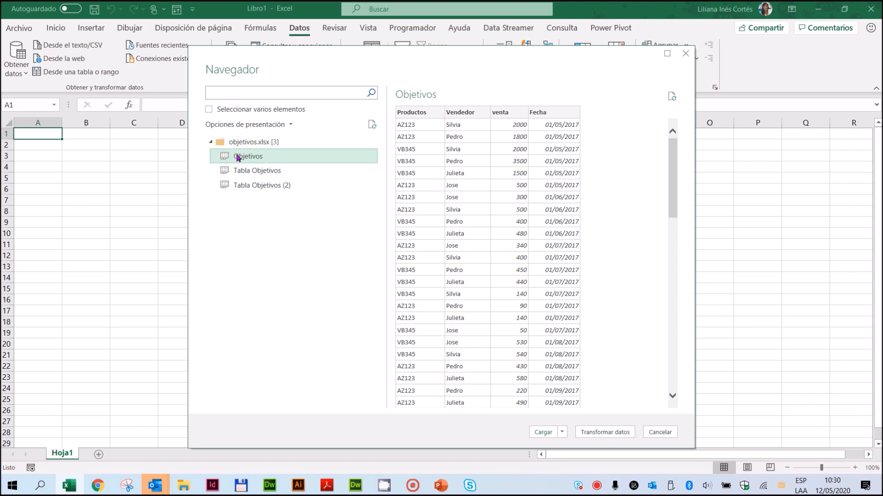
{"action": "left_click", "coordinate": [281, 170]}
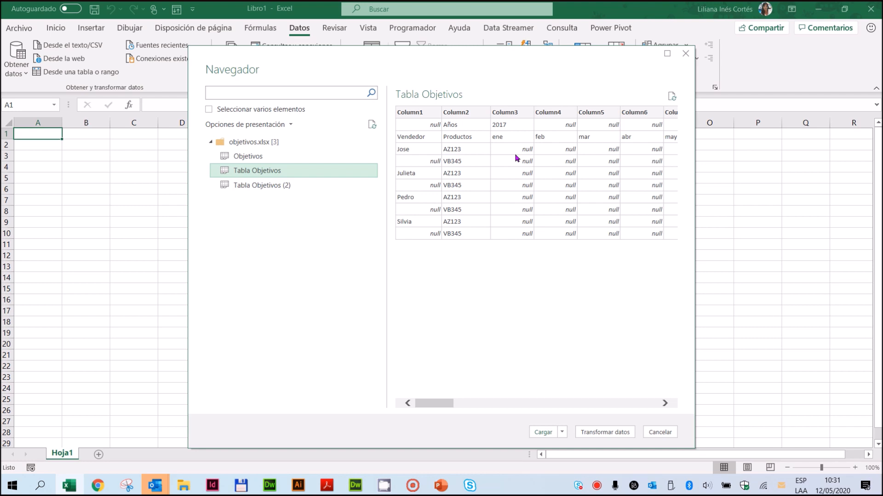
{"action": "left_click", "coordinate": [271, 185]}
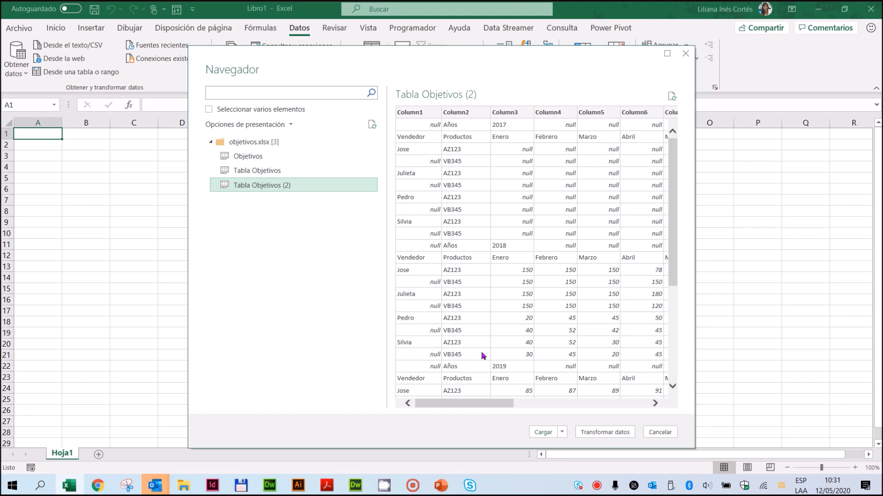
Step: Select the Objetivos sheet and open its data for transformation in the Power Query Editor
{"action": "left_click", "coordinate": [255, 157]}
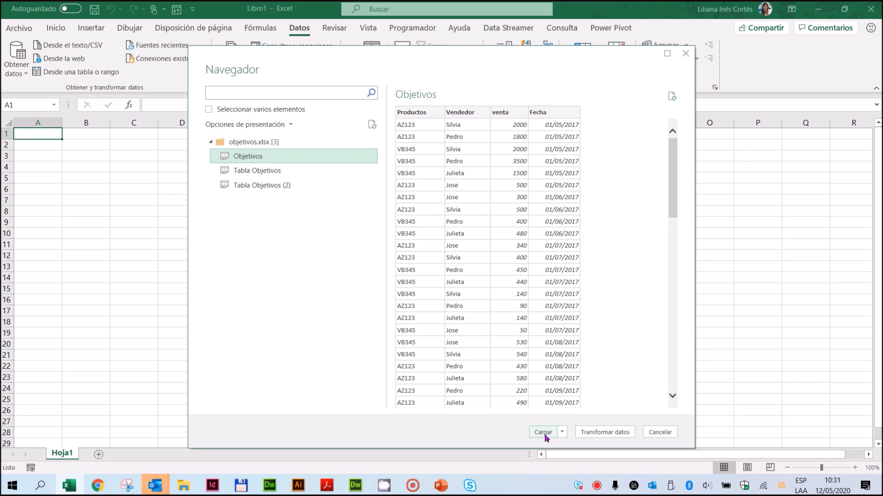
{"action": "left_click_drag", "start_coordinate": [557, 59], "coordinate": [544, 13]}
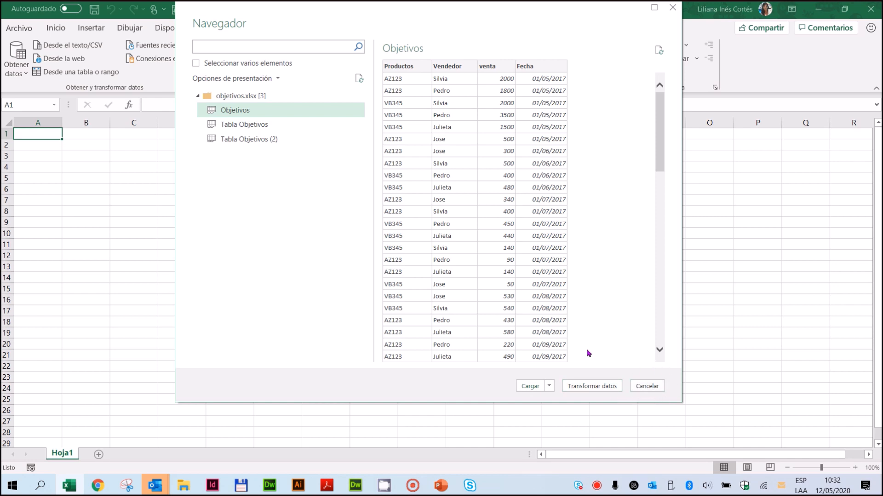
{"action": "left_click", "coordinate": [590, 387]}
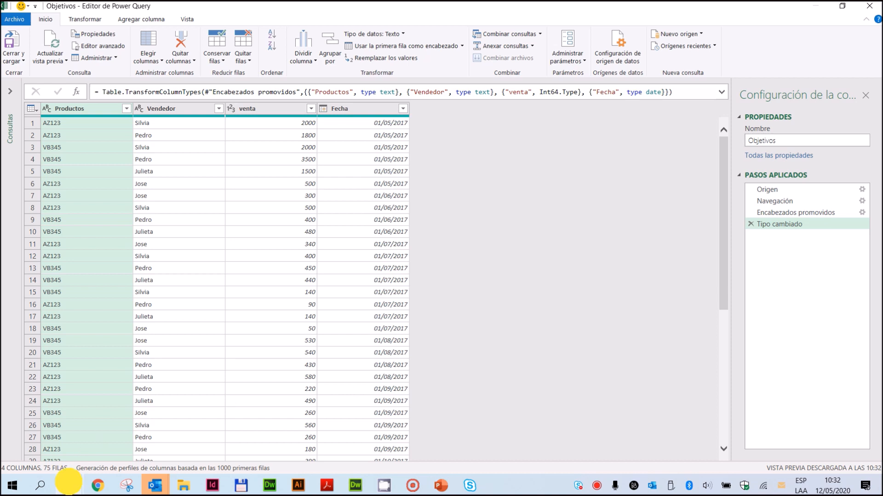
Step: Try to switch back to the Libro1 workbook while the Power Query Editor is open
{"action": "left_click", "coordinate": [69, 486]}
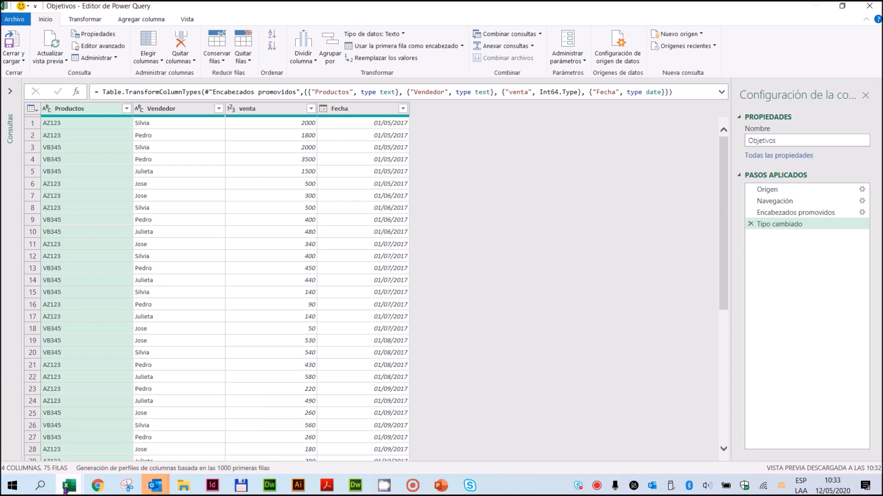
{"action": "mouse_move", "coordinate": [63, 476]}
{"action": "left_click", "coordinate": [53, 426]}
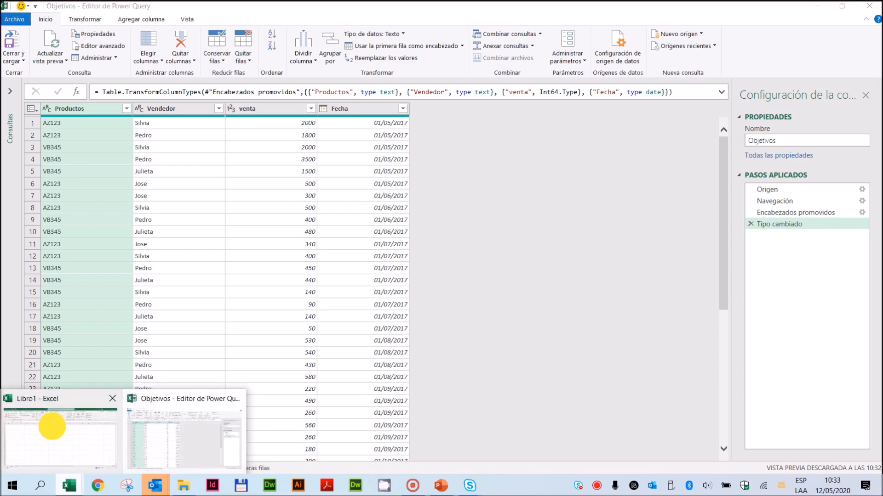
{"action": "left_click", "coordinate": [72, 488]}
{"action": "left_click", "coordinate": [65, 424]}
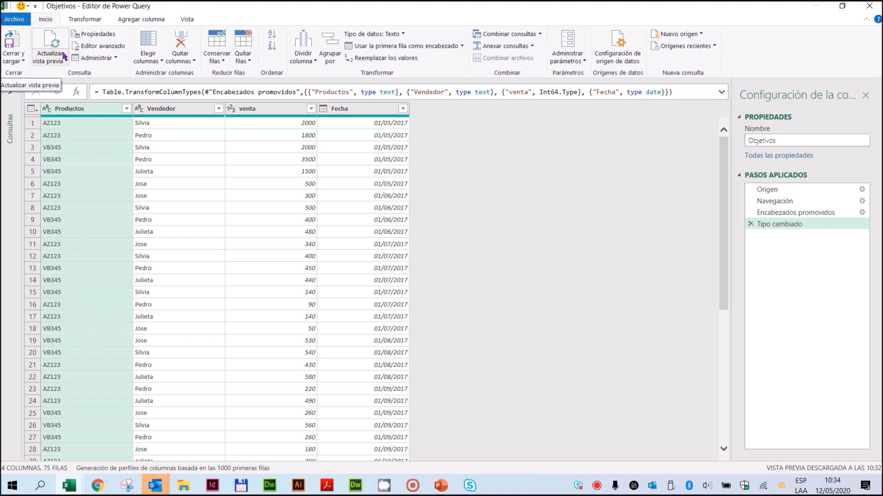
{"action": "left_click", "coordinate": [74, 19]}
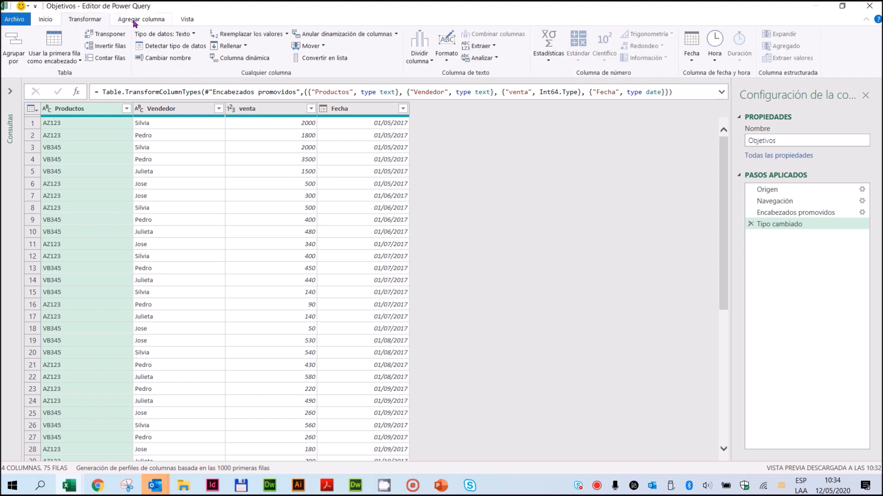
{"action": "left_click", "coordinate": [137, 19]}
{"action": "left_click", "coordinate": [182, 19]}
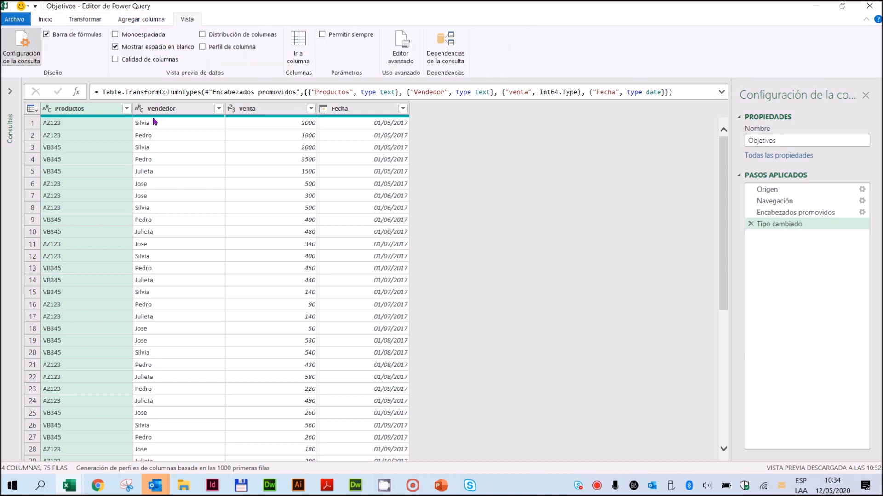
{"action": "left_click", "coordinate": [46, 20]}
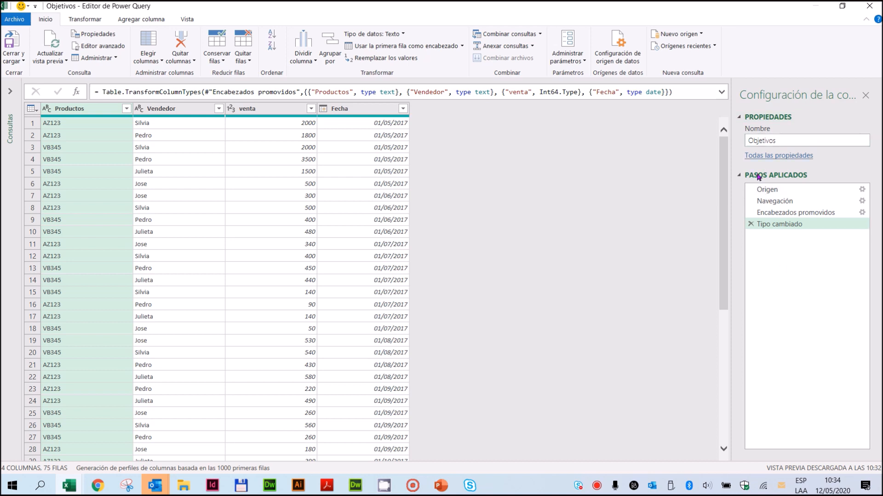
Step: Widen the query settings pane and examine the data at the applied steps Origen, Navegación, Encabezados promovidos and Tipo cambiado
{"action": "left_click_drag", "start_coordinate": [732, 223], "coordinate": [666, 221]}
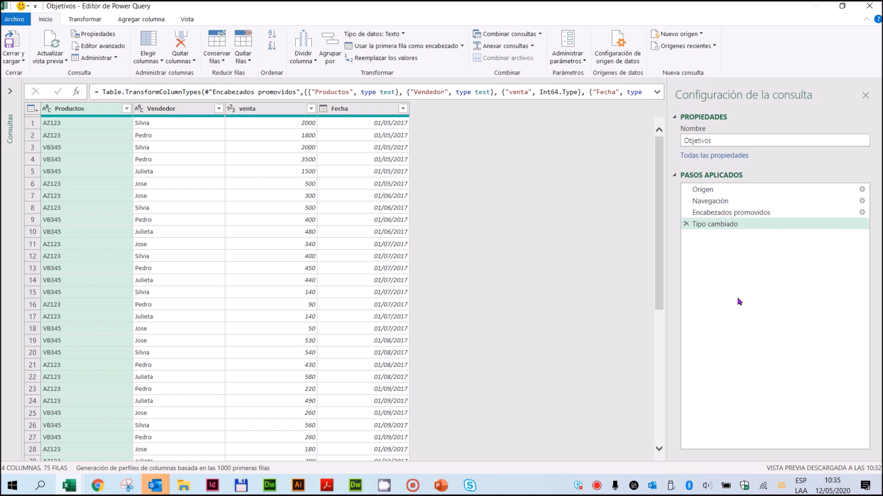
{"action": "left_click", "coordinate": [711, 190]}
{"action": "left_click", "coordinate": [711, 202]}
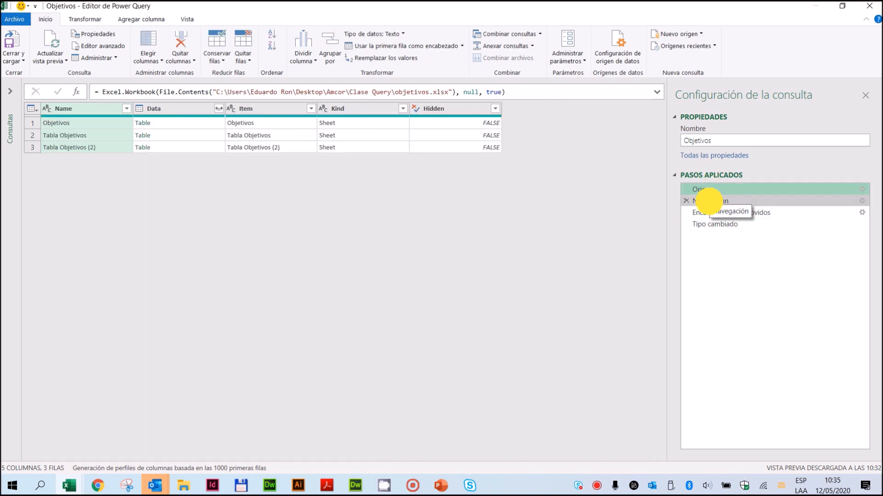
{"action": "left_click", "coordinate": [708, 213]}
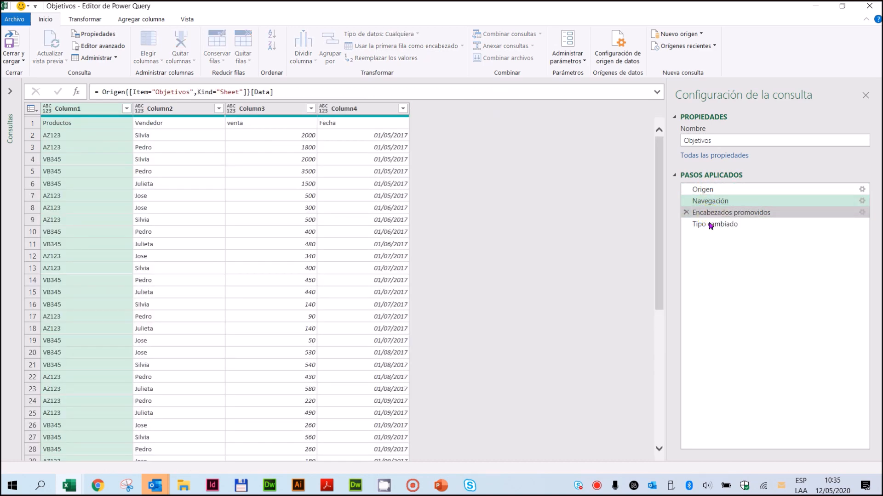
{"action": "left_click", "coordinate": [714, 226]}
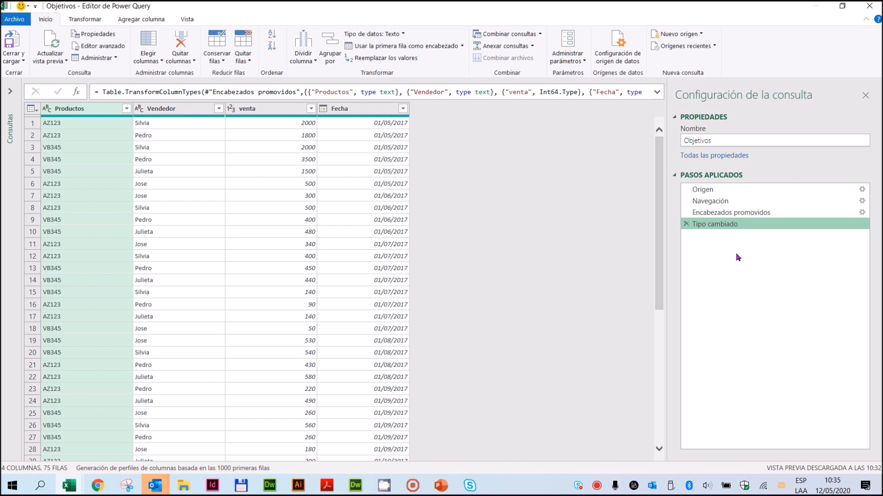
Step: Inspect the file path and file type in the Origen step's source settings, and close them without changes
{"action": "left_click", "coordinate": [703, 189]}
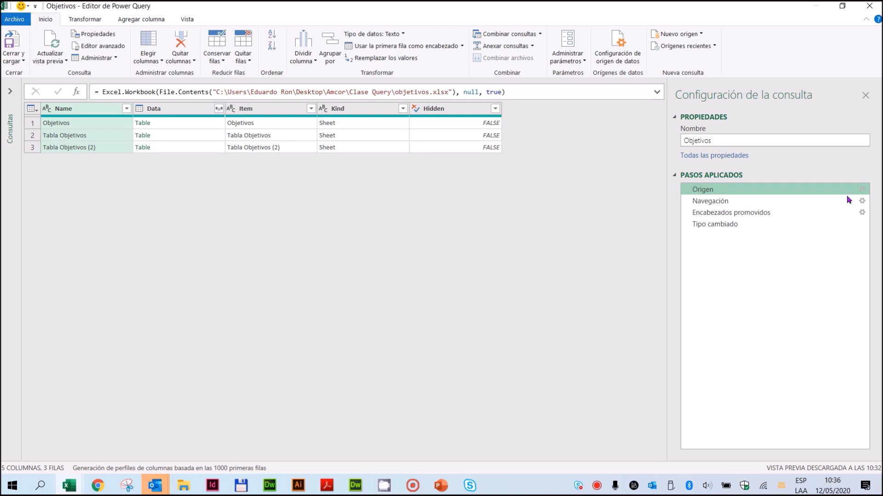
{"action": "left_click", "coordinate": [715, 192]}
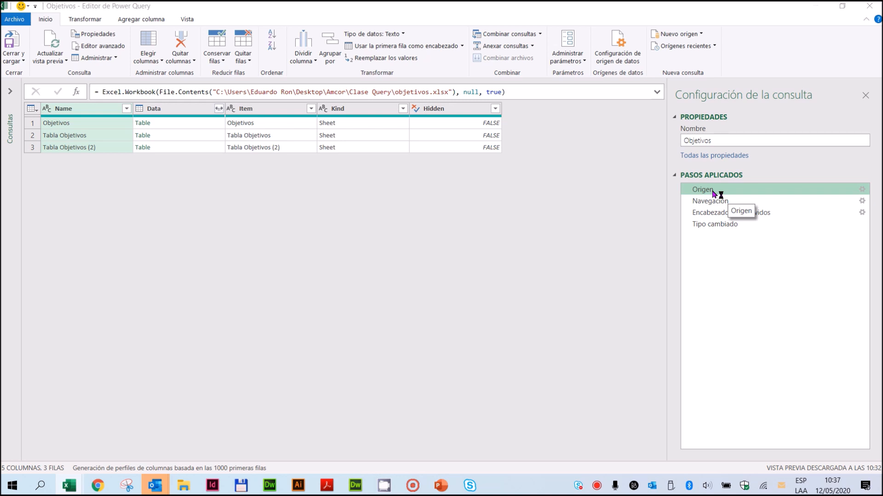
{"action": "double_click", "coordinate": [713, 192]}
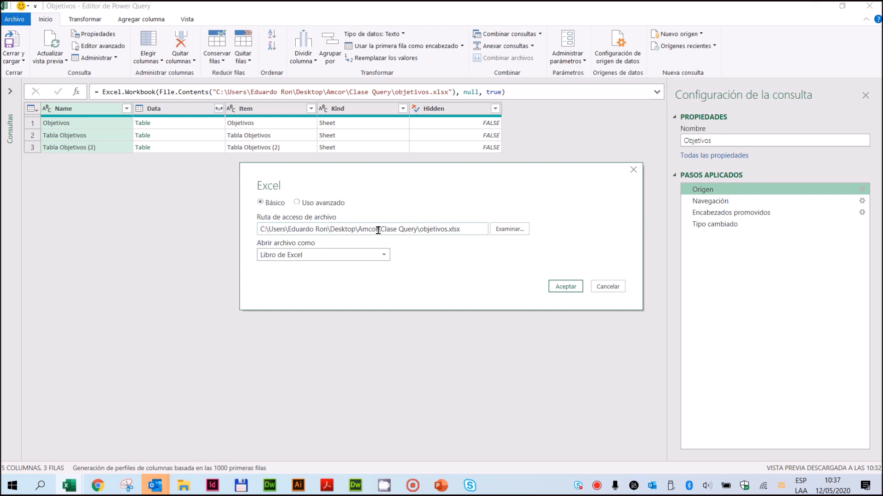
{"action": "left_click", "coordinate": [467, 228]}
{"action": "left_click_drag", "start_coordinate": [466, 229], "coordinate": [256, 233]}
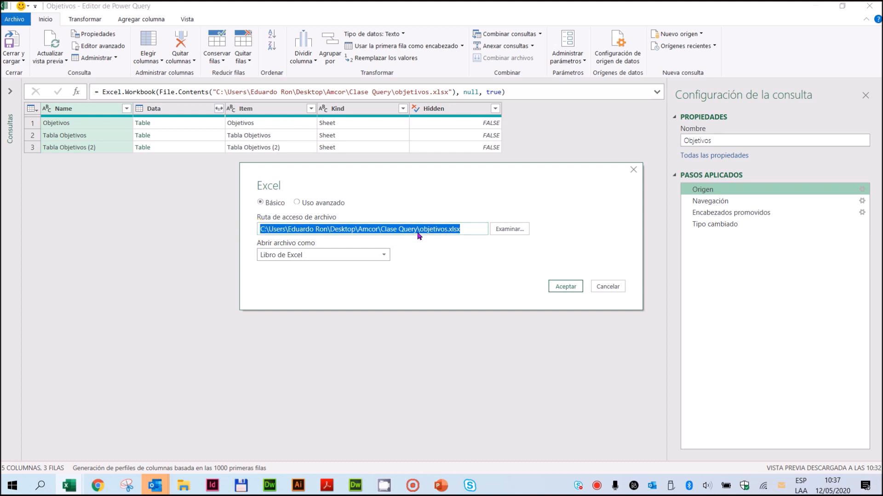
{"action": "left_click", "coordinate": [444, 253]}
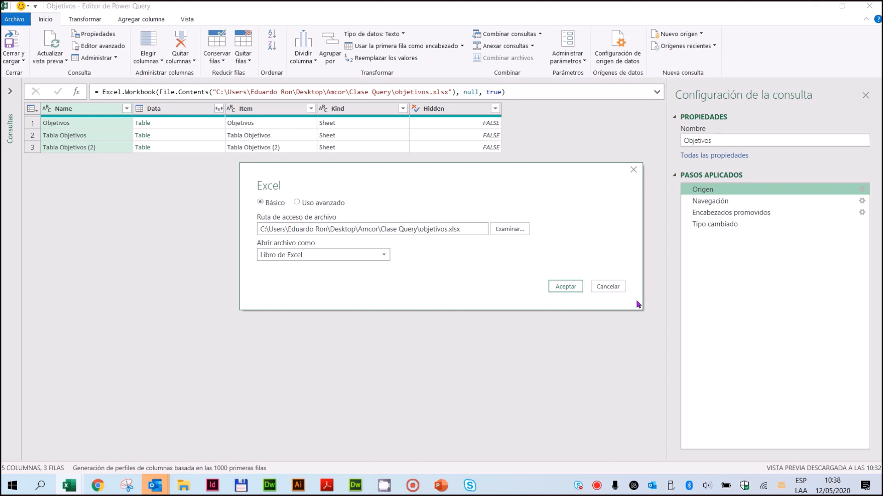
{"action": "left_click", "coordinate": [606, 287]}
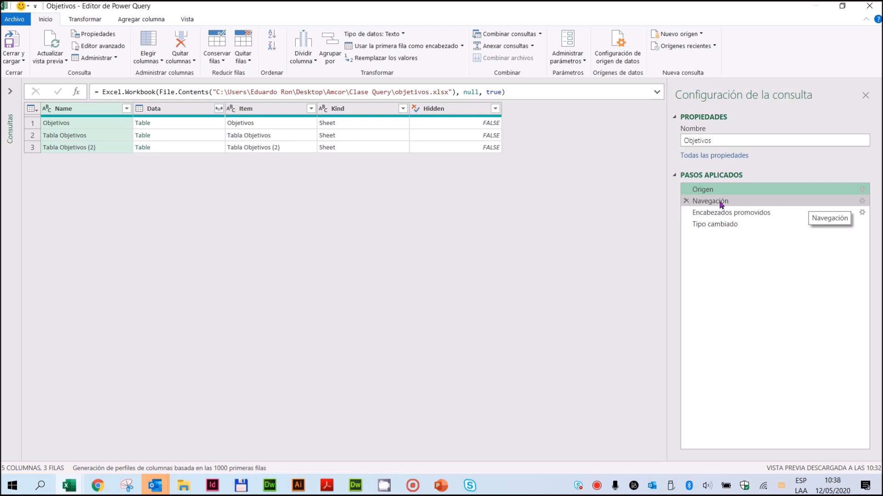
Step: Inspect the sheets offered in the Navegación step's settings, trying Tabla Objetivos and Objetivos, and close them without changes
{"action": "double_click", "coordinate": [710, 202]}
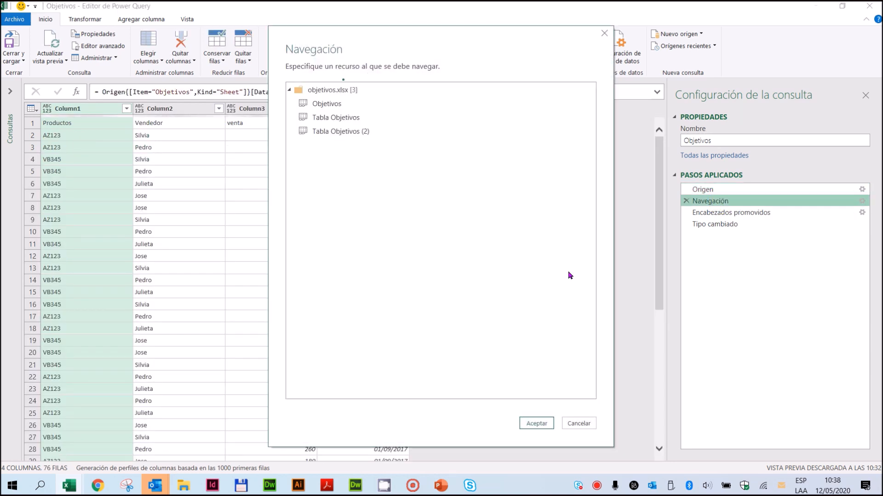
{"action": "left_click_drag", "start_coordinate": [411, 37], "coordinate": [396, 60]}
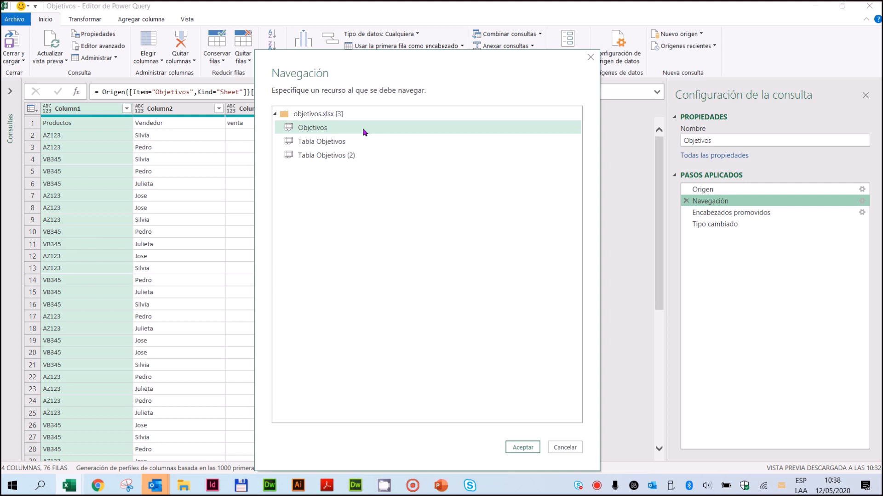
{"action": "left_click", "coordinate": [363, 140]}
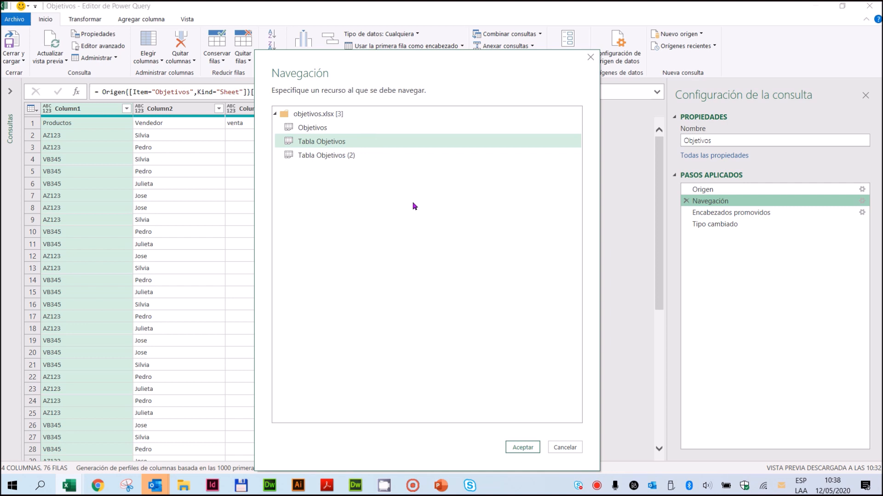
{"action": "left_click", "coordinate": [320, 126]}
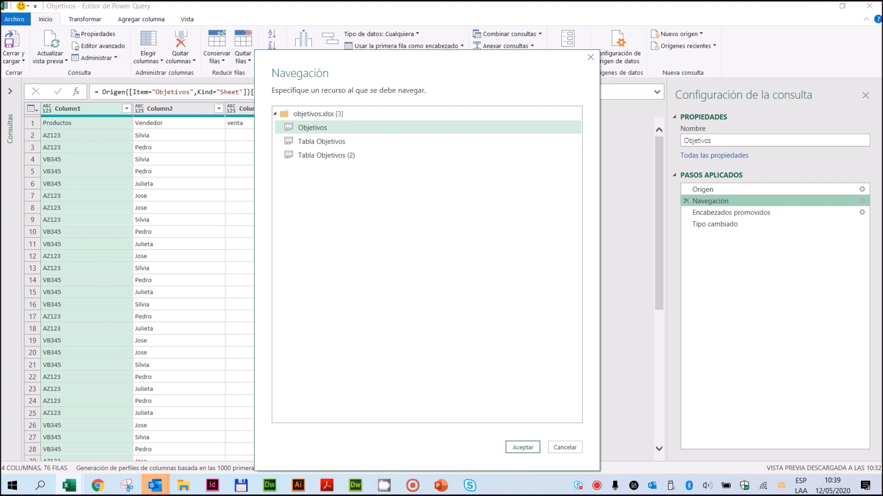
{"action": "left_click", "coordinate": [565, 447]}
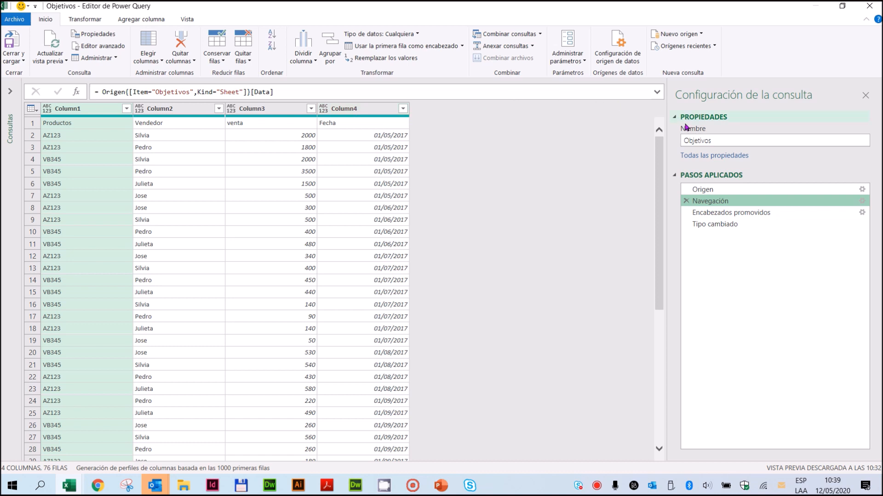
Step: Examine the data and formula at the applied steps Encabezados promovidos and Tipo cambiado
{"action": "left_click_drag", "start_coordinate": [740, 189], "coordinate": [741, 203]}
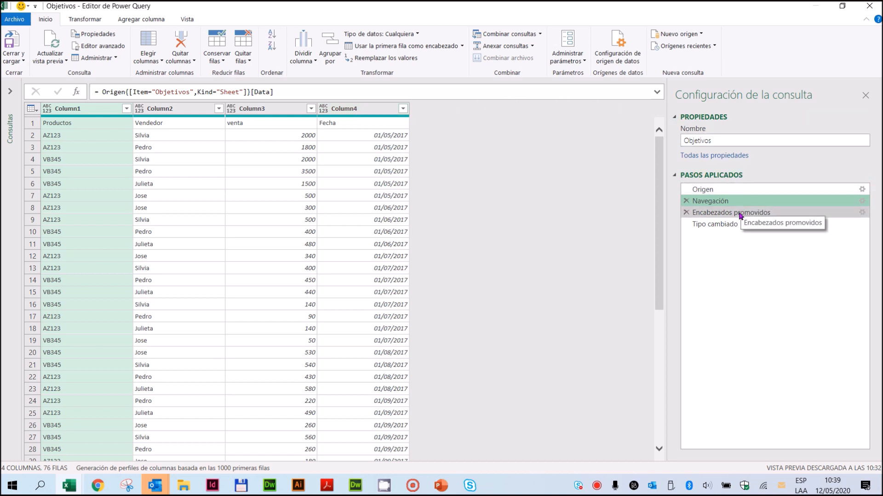
{"action": "left_click", "coordinate": [732, 214]}
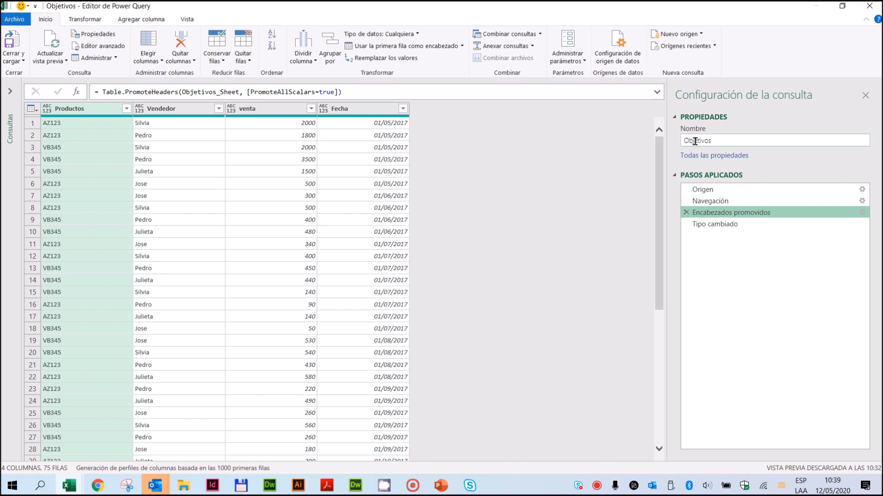
{"action": "left_click", "coordinate": [722, 228]}
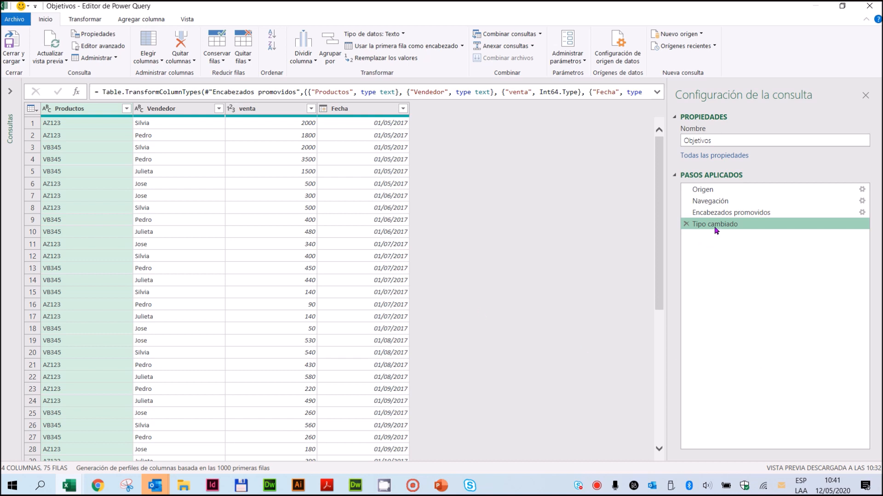
Step: Delete the applied steps Tipo cambiado and Encabezados promovidos, and use the table's first row as headers again
{"action": "left_click", "coordinate": [686, 225]}
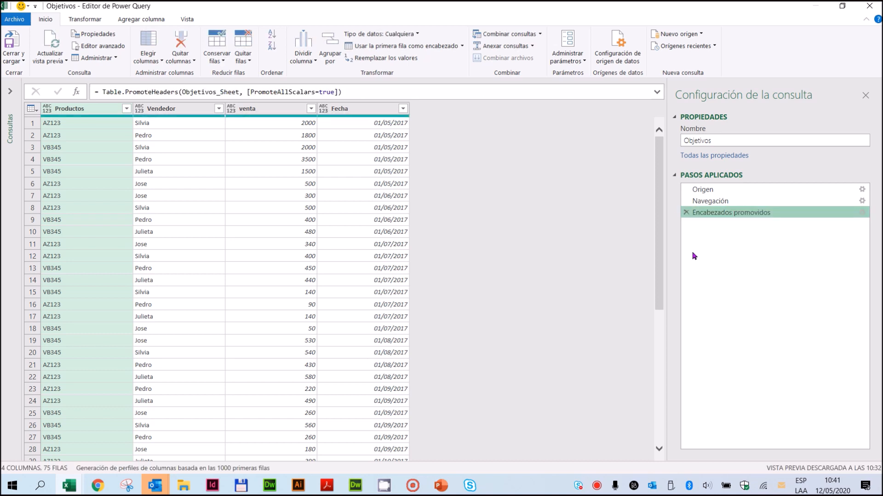
{"action": "left_click", "coordinate": [686, 213]}
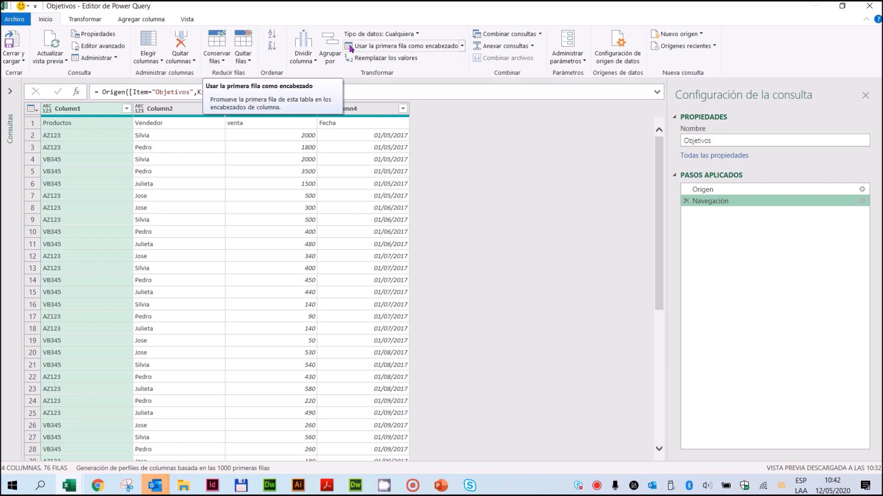
{"action": "left_click", "coordinate": [445, 46]}
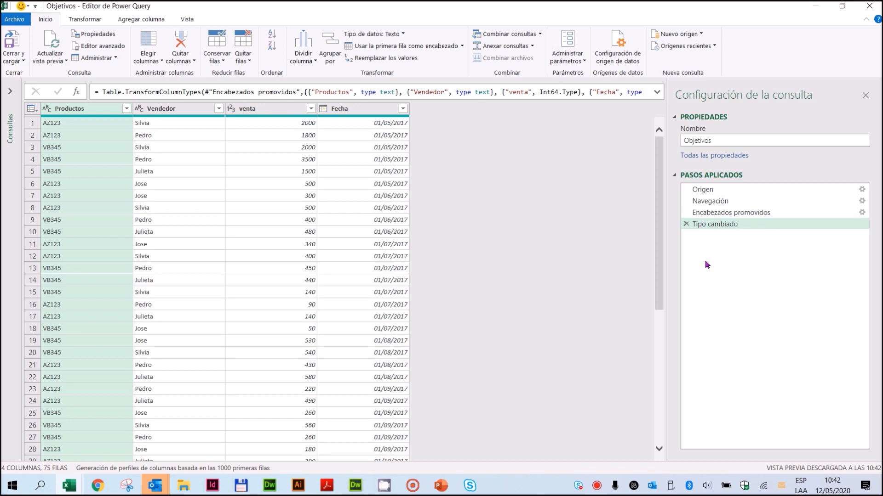
Step: Delete the automatic Tipo cambiado step and set the data type of the Productos and Vendedor columns to Texto
{"action": "left_click", "coordinate": [686, 225]}
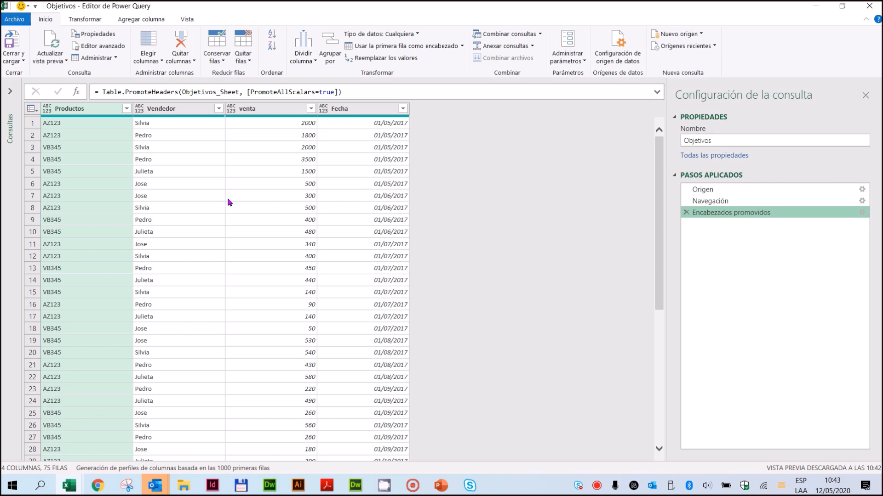
{"action": "left_click", "coordinate": [46, 110]}
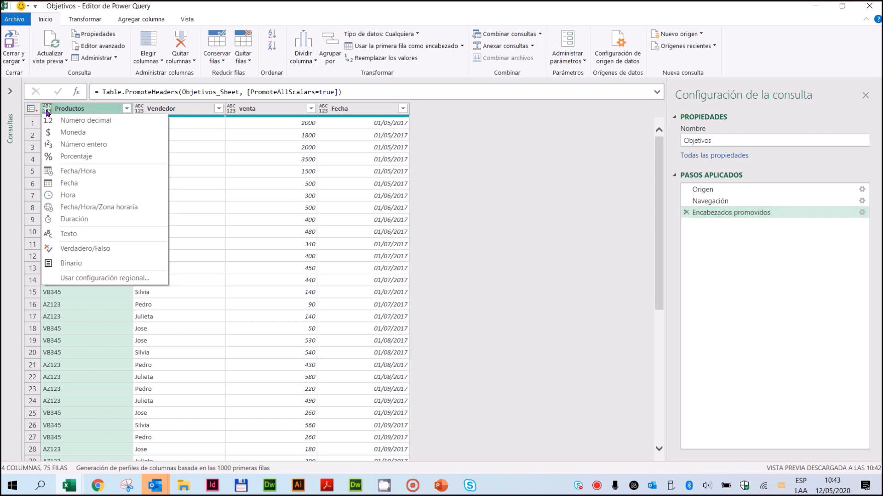
{"action": "left_click", "coordinate": [56, 234]}
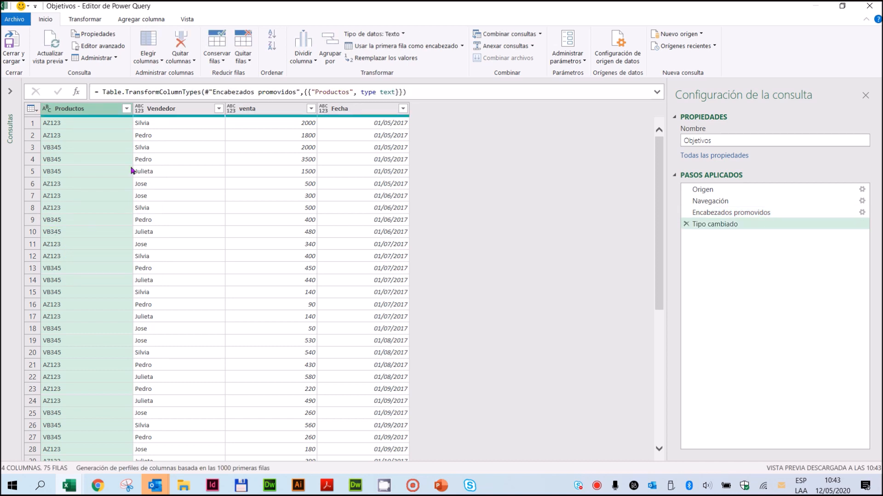
{"action": "left_click", "coordinate": [139, 111]}
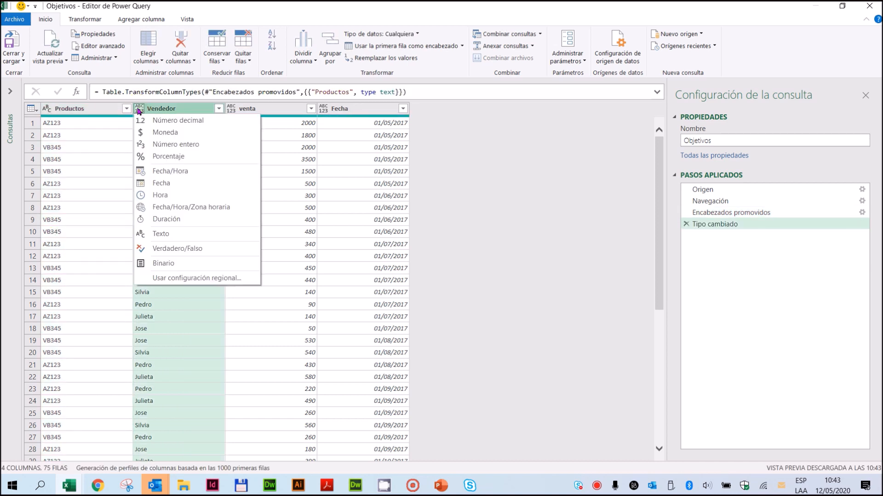
{"action": "left_click", "coordinate": [139, 236]}
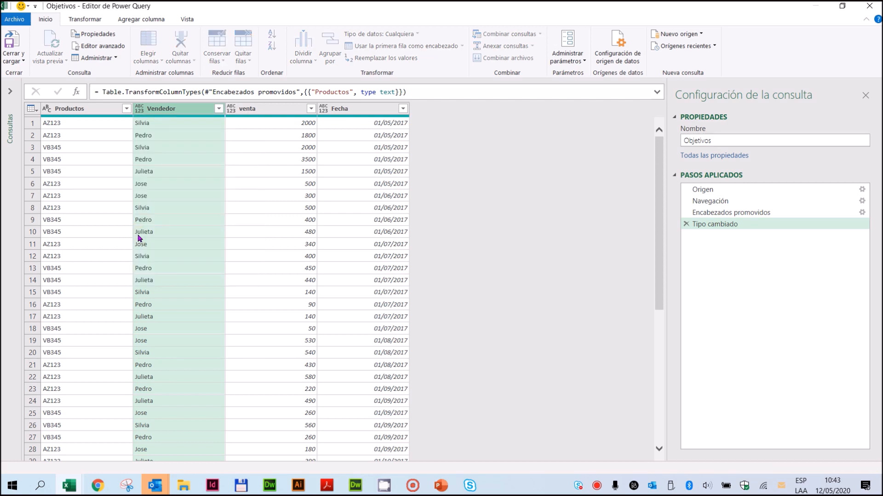
Step: Set the data type of the venta column to Número entero and of the Fecha column to Fecha
{"action": "left_click", "coordinate": [230, 111]}
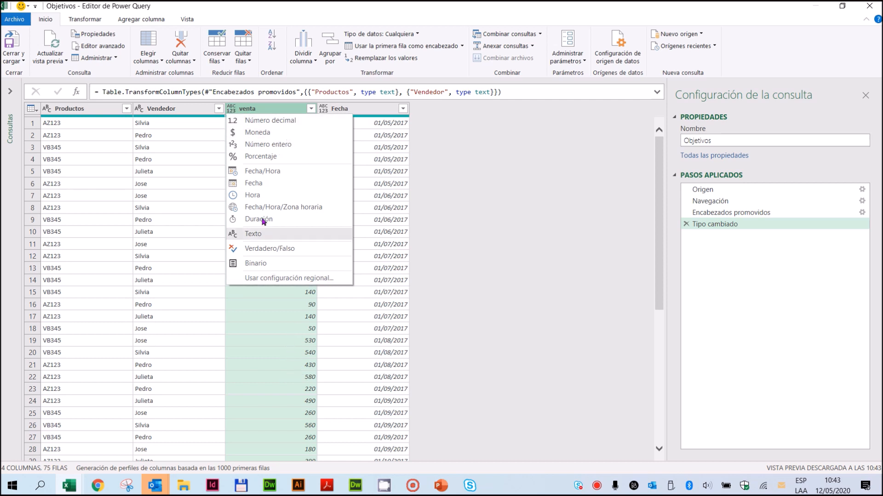
{"action": "left_click", "coordinate": [237, 145]}
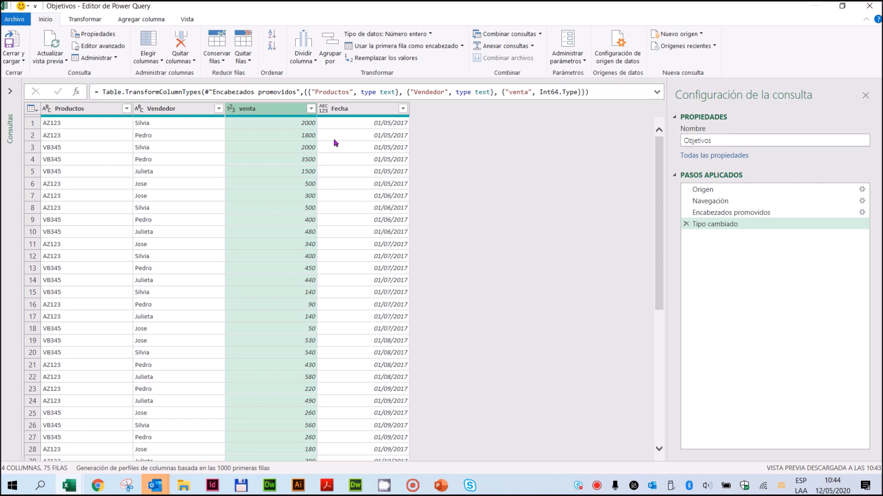
{"action": "left_click", "coordinate": [324, 111]}
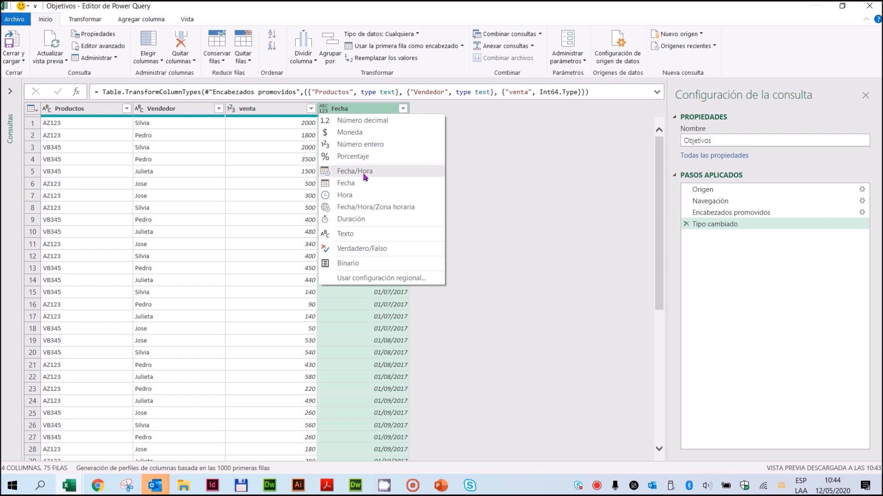
{"action": "left_click", "coordinate": [362, 188]}
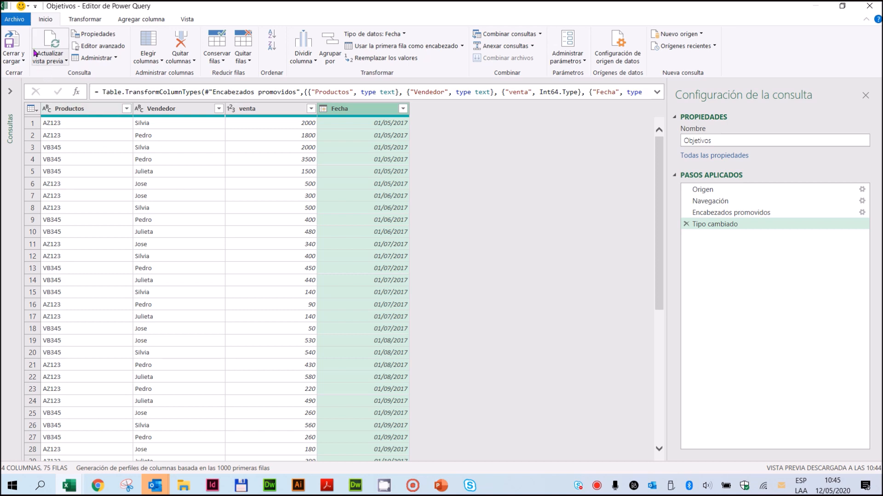
Step: Examine the current workbook's regional setting in the query options against the Fecha column, and close the options without changes
{"action": "left_click", "coordinate": [14, 21]}
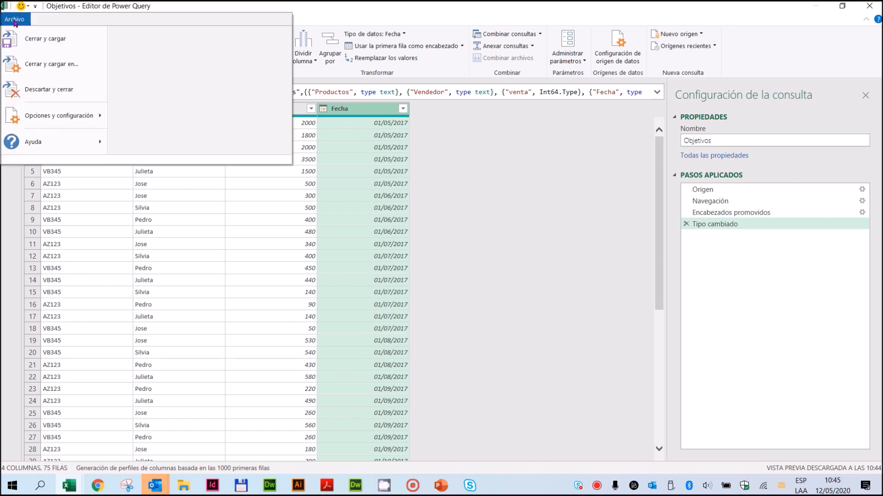
{"action": "mouse_move", "coordinate": [32, 124]}
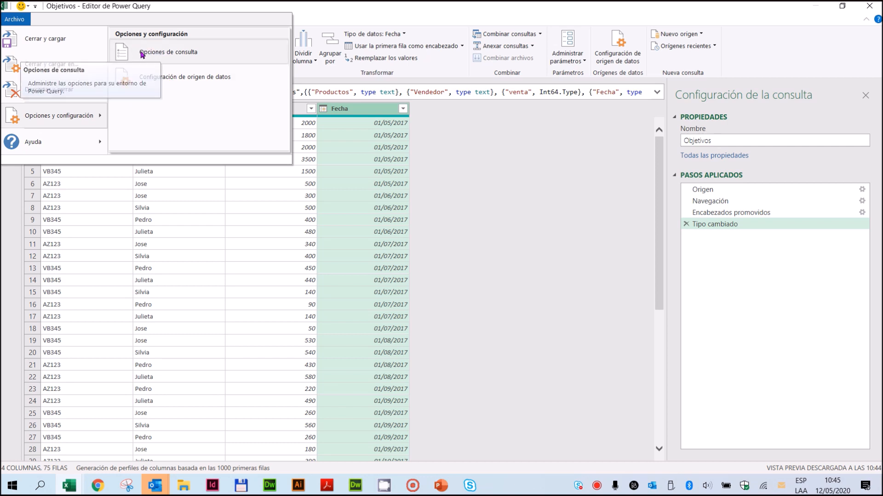
{"action": "left_click", "coordinate": [191, 52]}
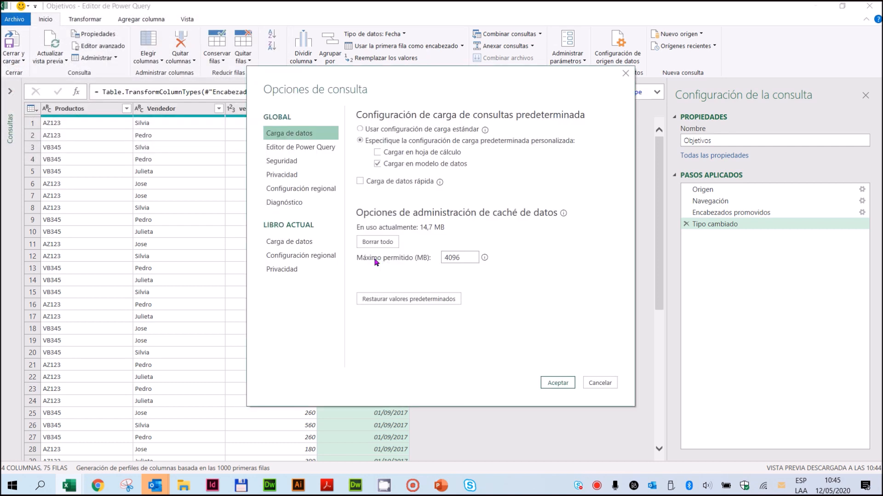
{"action": "left_click_drag", "start_coordinate": [421, 78], "coordinate": [457, 67]}
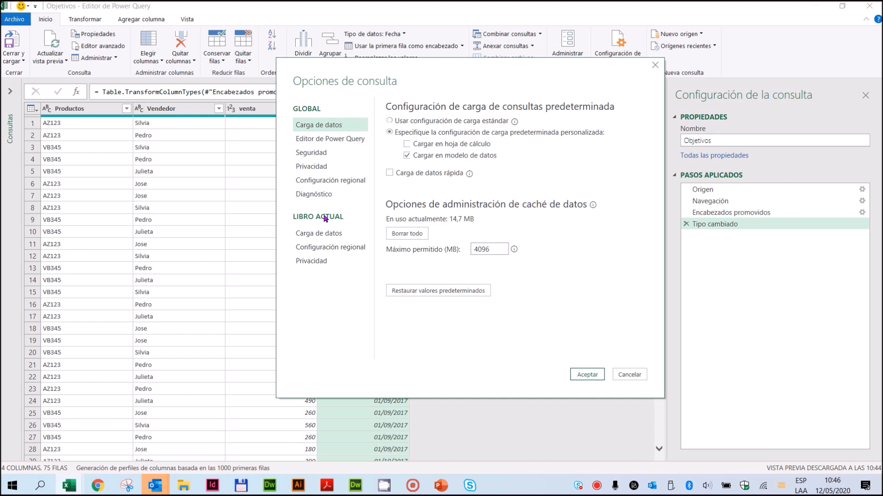
{"action": "left_click", "coordinate": [335, 249]}
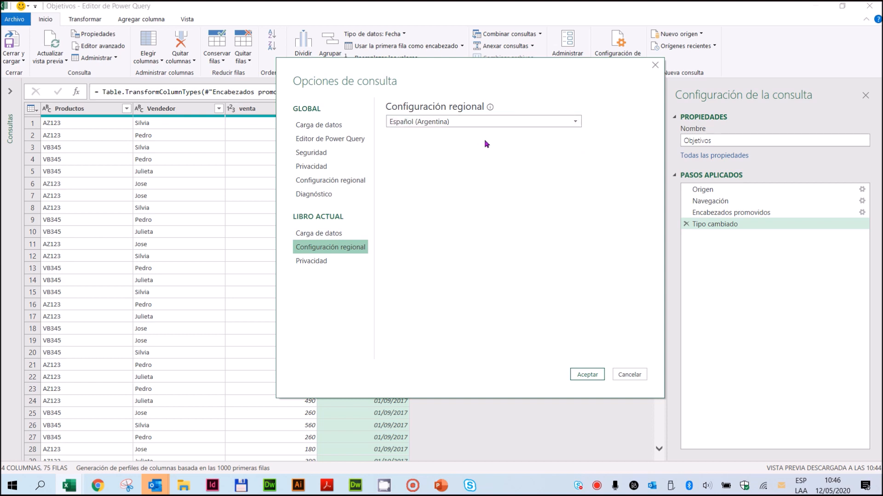
{"action": "left_click", "coordinate": [565, 122]}
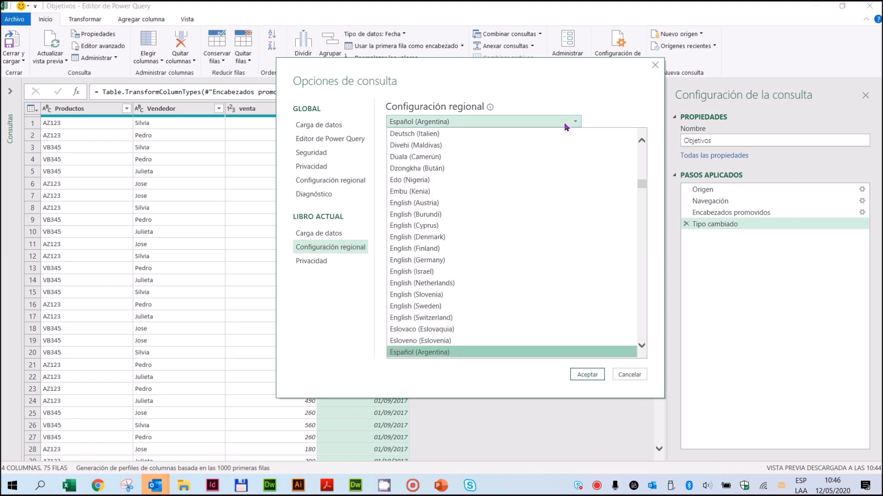
{"action": "left_click", "coordinate": [565, 125]}
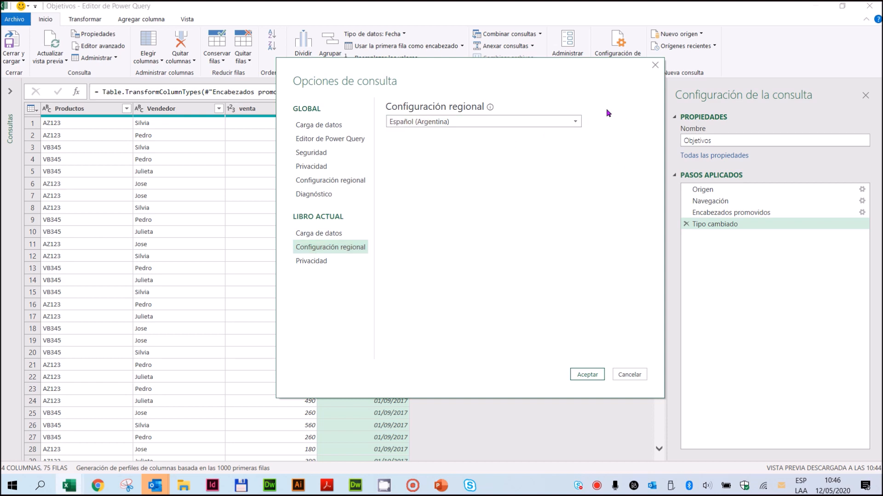
{"action": "left_click_drag", "start_coordinate": [573, 69], "coordinate": [503, 263]}
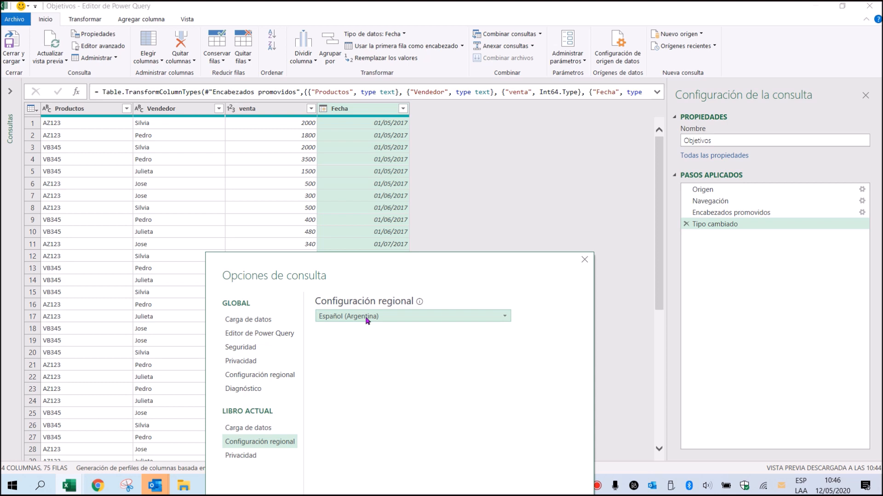
{"action": "left_click_drag", "start_coordinate": [414, 267], "coordinate": [523, 209]}
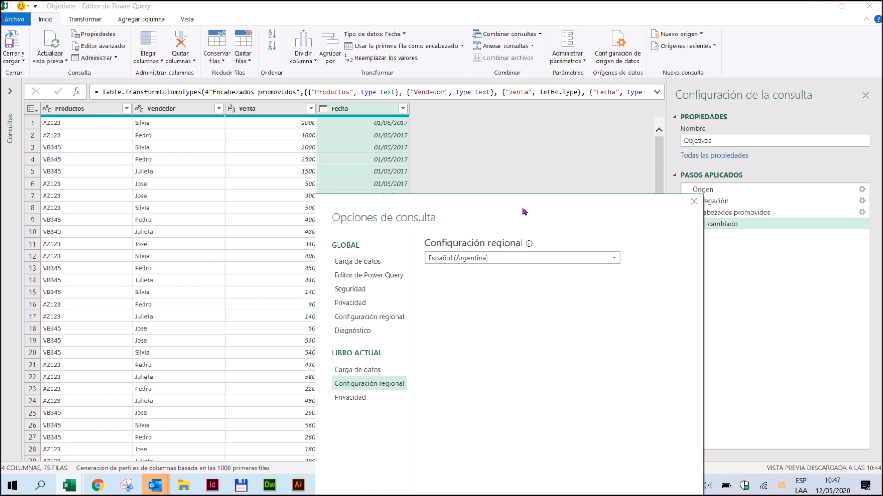
{"action": "left_click_drag", "start_coordinate": [613, 217], "coordinate": [575, 120]}
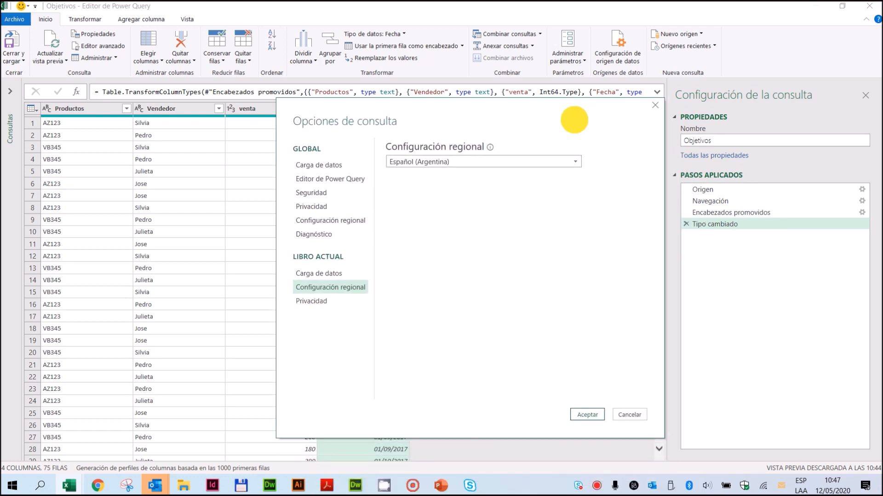
{"action": "left_click", "coordinate": [629, 415]}
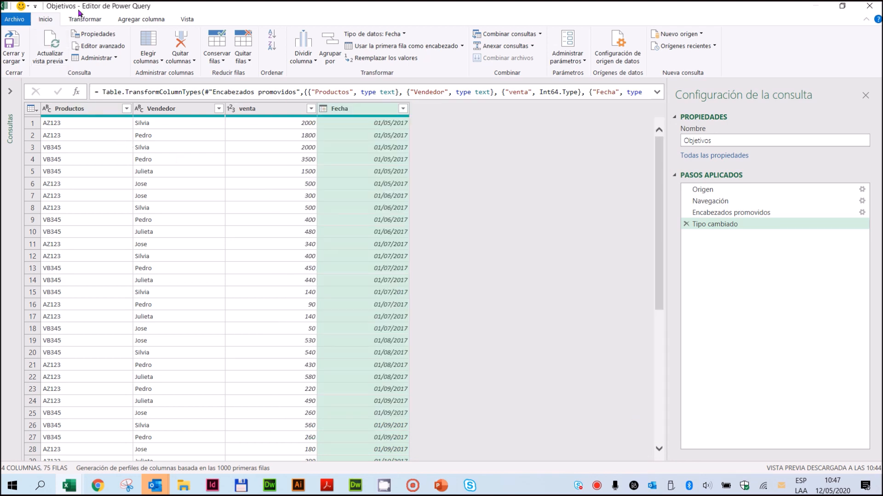
Step: Review the query options' regional settings, first the global step language and then the current workbook's locale
{"action": "left_click", "coordinate": [15, 21]}
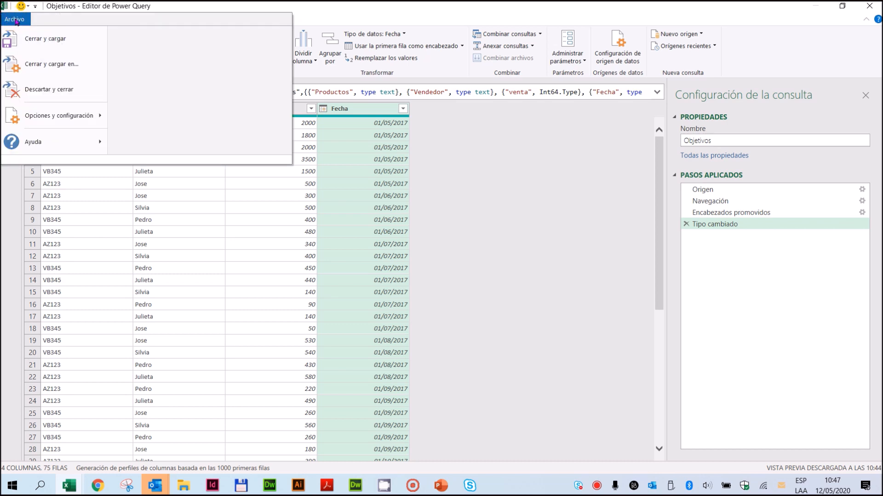
{"action": "mouse_move", "coordinate": [33, 120]}
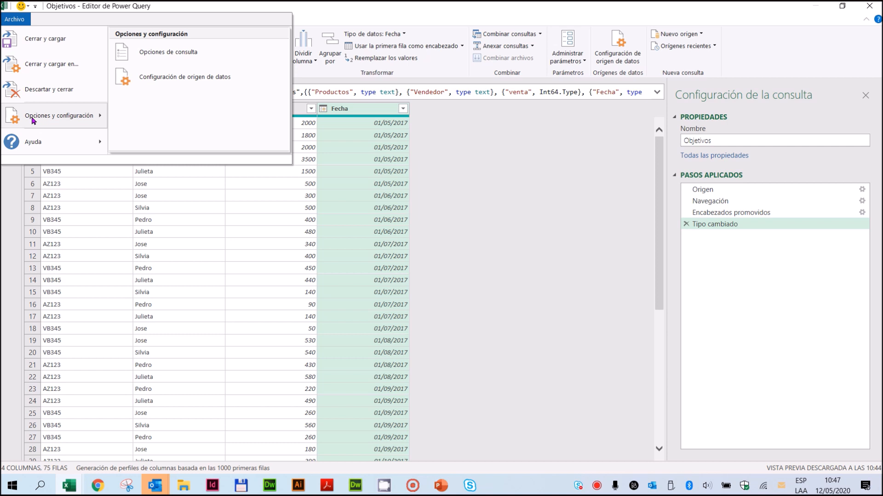
{"action": "left_click", "coordinate": [161, 57]}
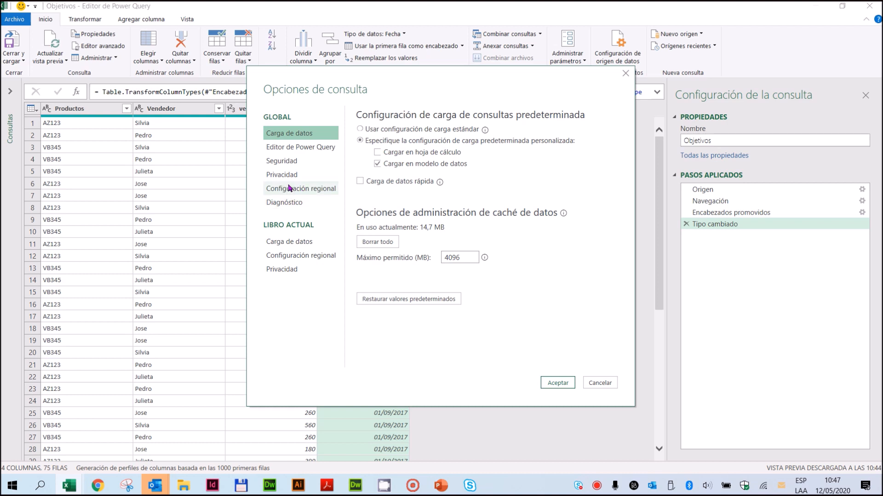
{"action": "left_click", "coordinate": [290, 187]}
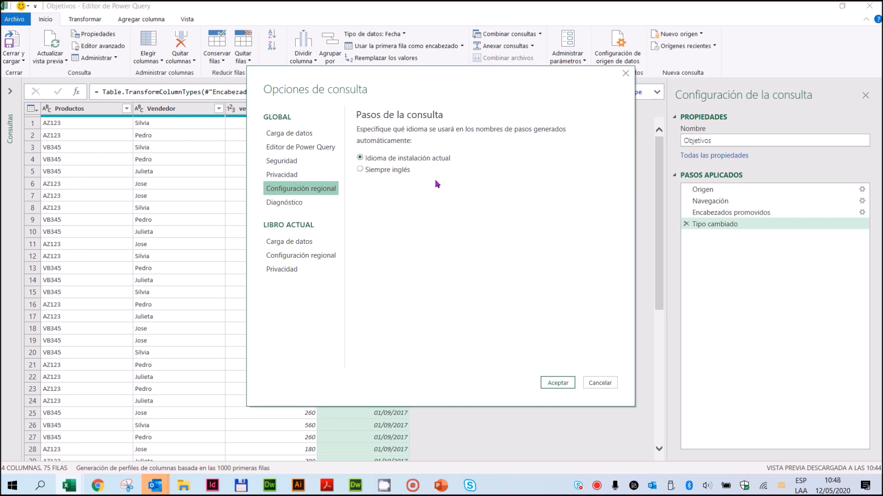
{"action": "left_click", "coordinate": [306, 259]}
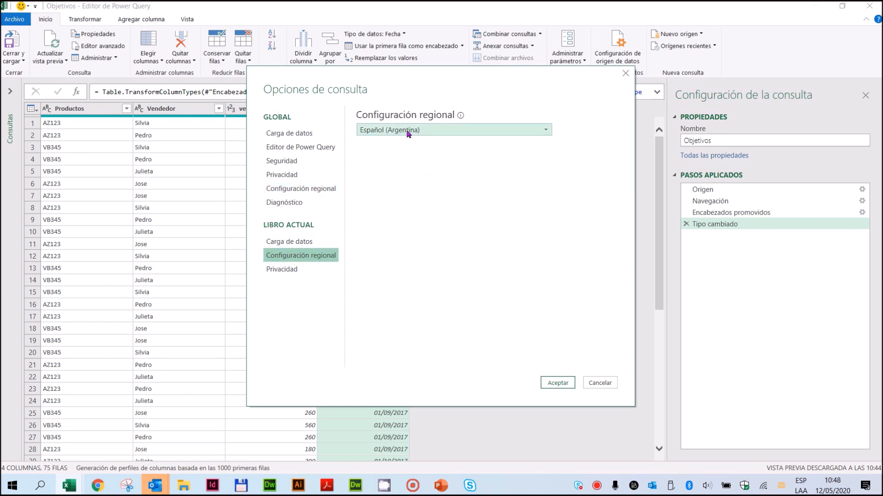
Step: Look through the current workbook's available locales as far as Inglés (Estados Unidos), and close the query options without changes
{"action": "left_click", "coordinate": [428, 133]}
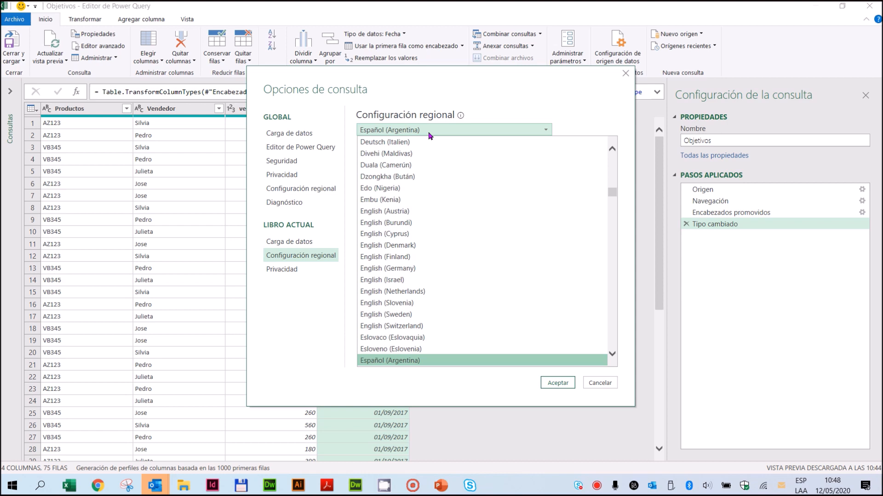
{"action": "scroll", "coordinate": [432, 233], "scroll_direction": "up", "scroll_amount": 8}
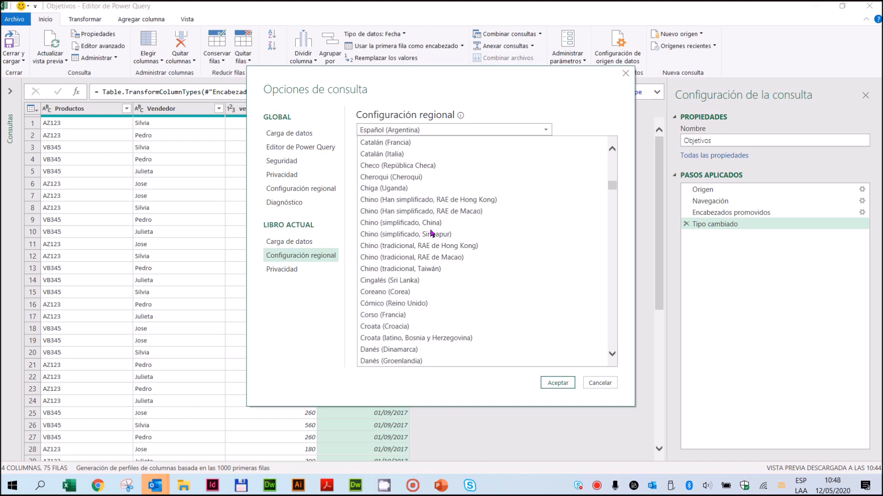
{"action": "scroll", "coordinate": [432, 233], "scroll_direction": "up", "scroll_amount": 20}
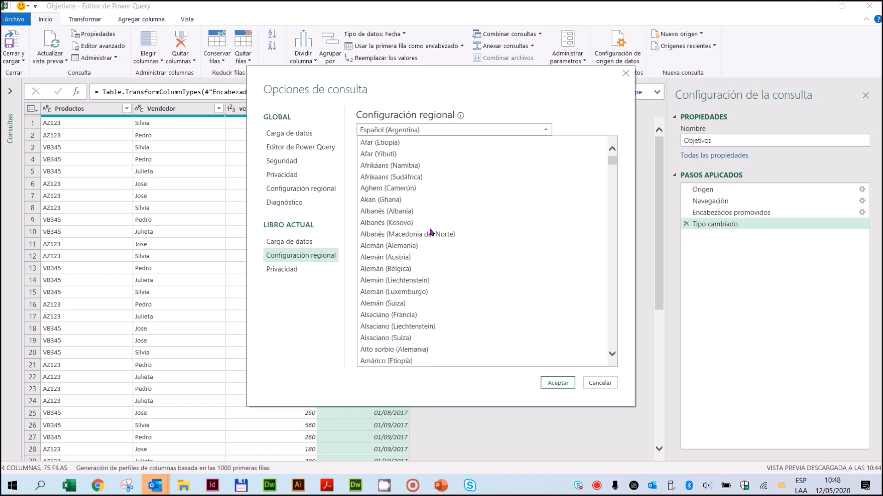
{"action": "scroll", "coordinate": [431, 233], "scroll_direction": "down", "scroll_amount": 15}
{"action": "scroll", "coordinate": [431, 231], "scroll_direction": "down", "scroll_amount": 20}
{"action": "scroll", "coordinate": [432, 232], "scroll_direction": "down", "scroll_amount": 20}
{"action": "scroll", "coordinate": [431, 232], "scroll_direction": "down", "scroll_amount": 3}
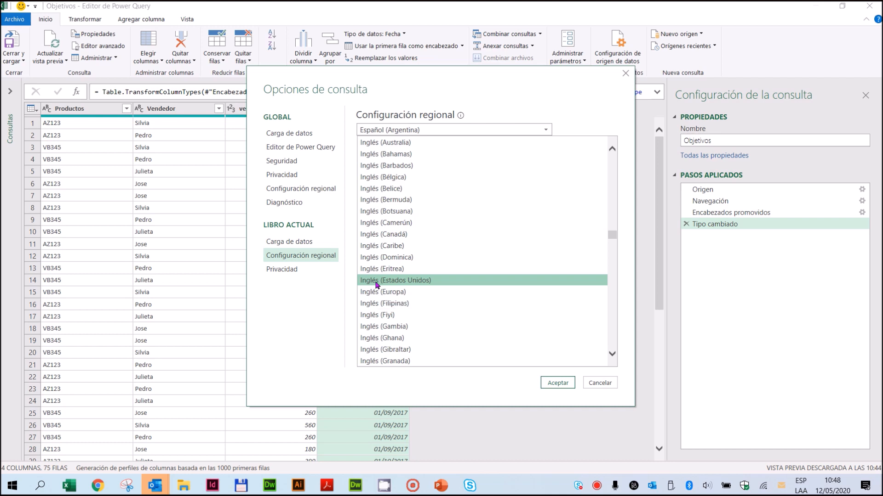
{"action": "left_click", "coordinate": [600, 384]}
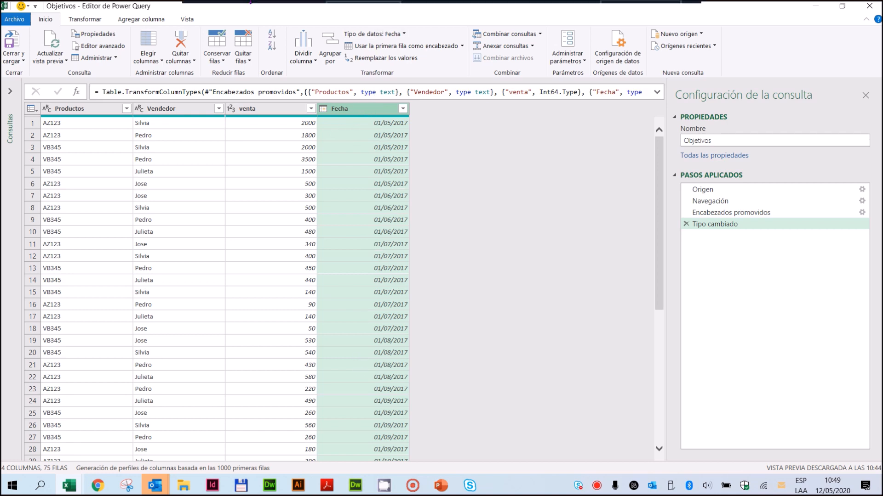
Step: Add a new column with the year (Año) extracted from the Fecha column
{"action": "left_click", "coordinate": [155, 24]}
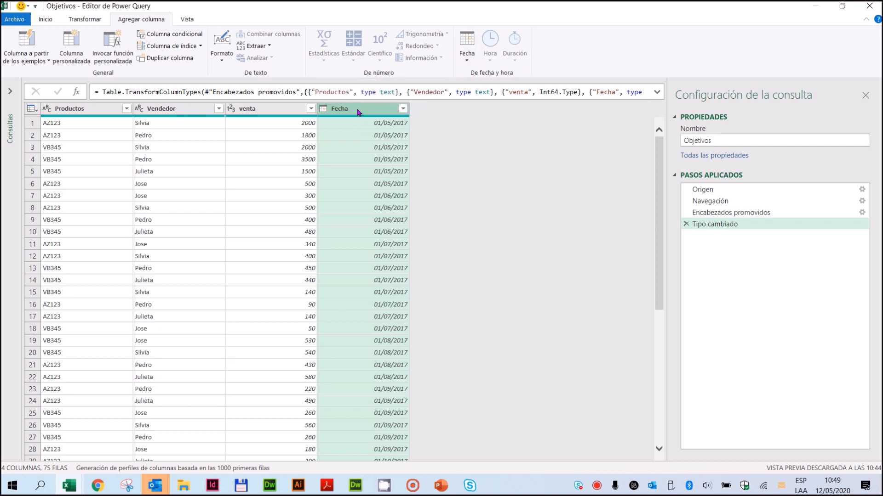
{"action": "left_click", "coordinate": [274, 109]}
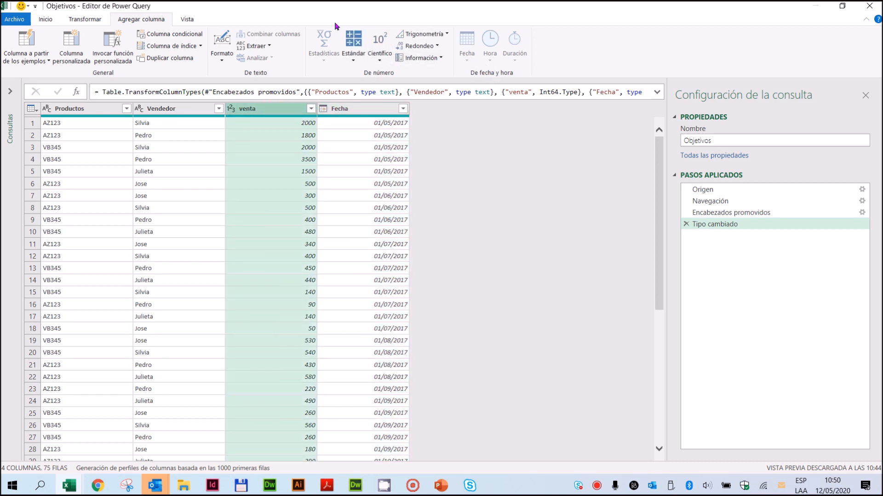
{"action": "left_click", "coordinate": [368, 110]}
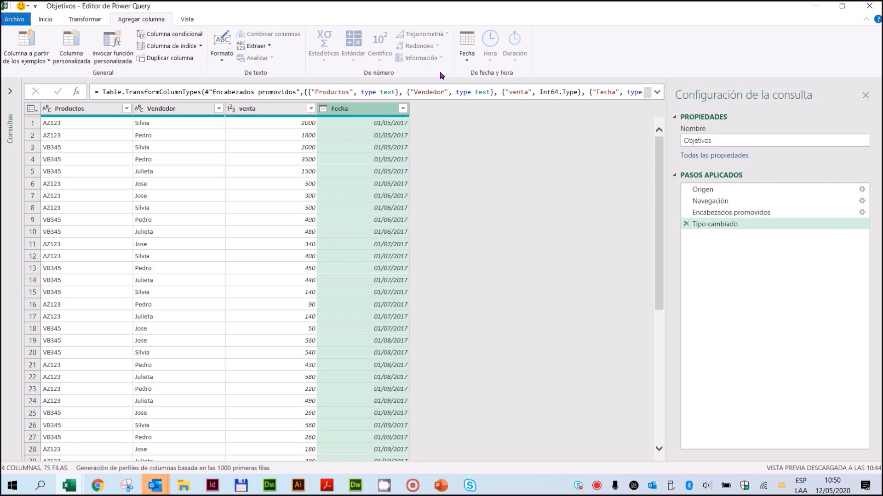
{"action": "left_click", "coordinate": [467, 60]}
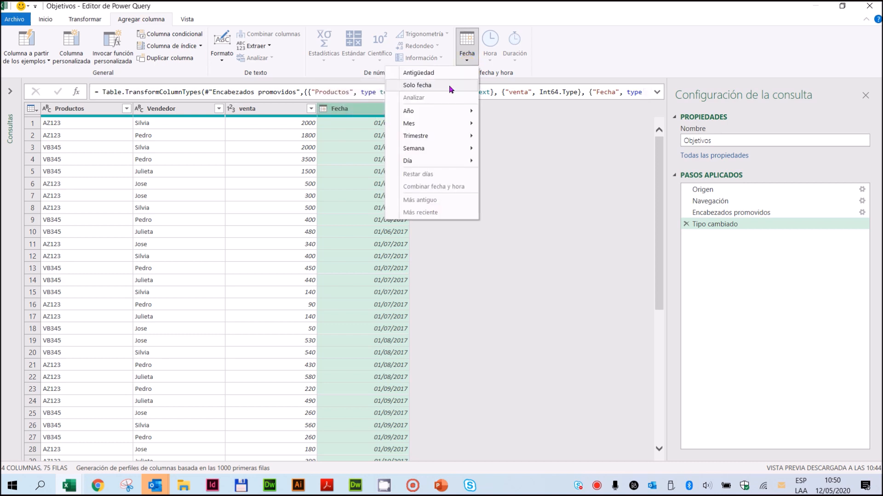
{"action": "mouse_move", "coordinate": [420, 113]}
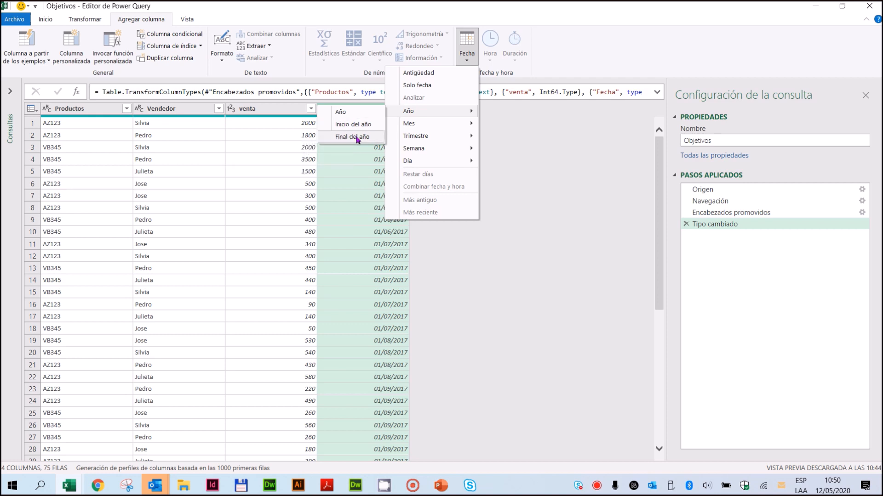
{"action": "left_click", "coordinate": [344, 113]}
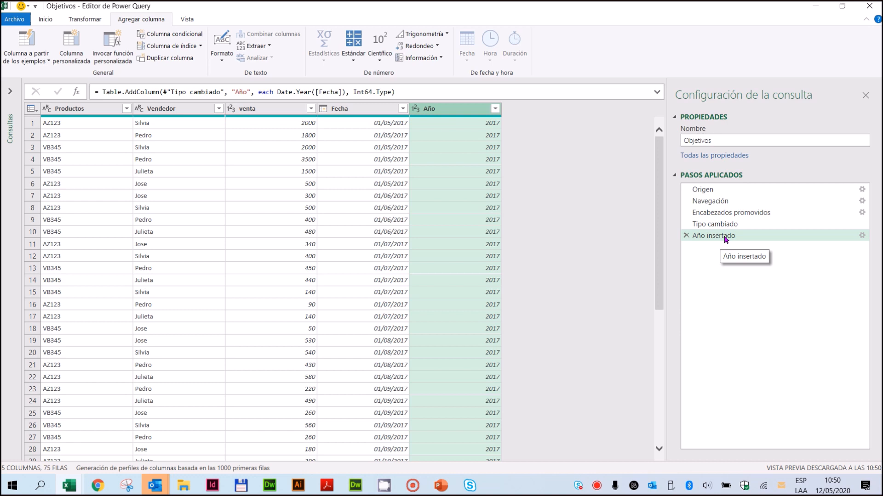
Step: Add a new column with the month name (Nombre del mes) extracted from the Fecha column
{"action": "left_click", "coordinate": [355, 109]}
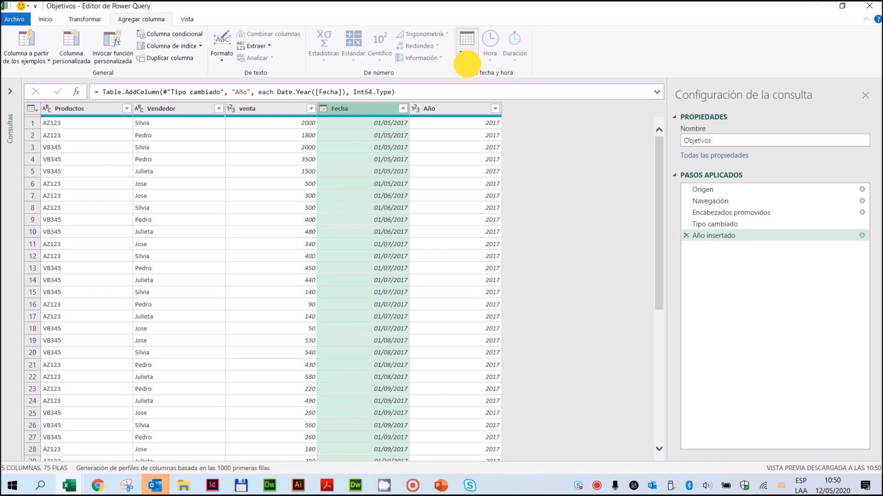
{"action": "left_click", "coordinate": [467, 66]}
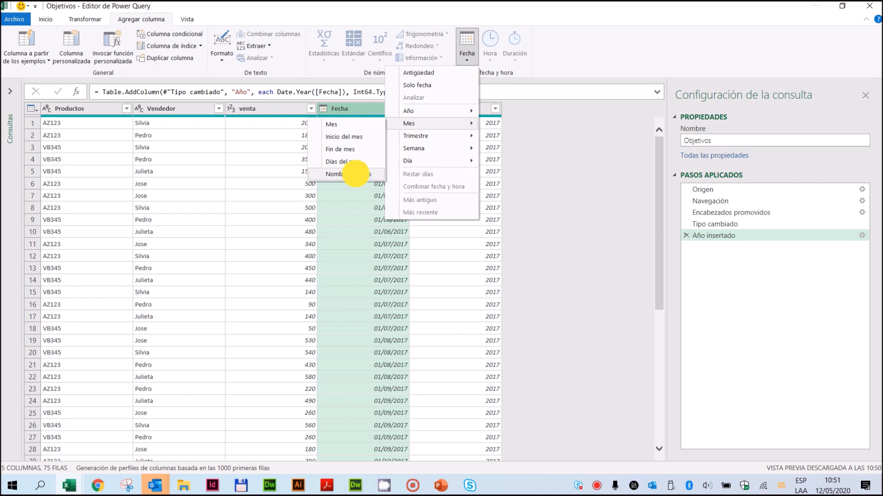
{"action": "left_click", "coordinate": [357, 175]}
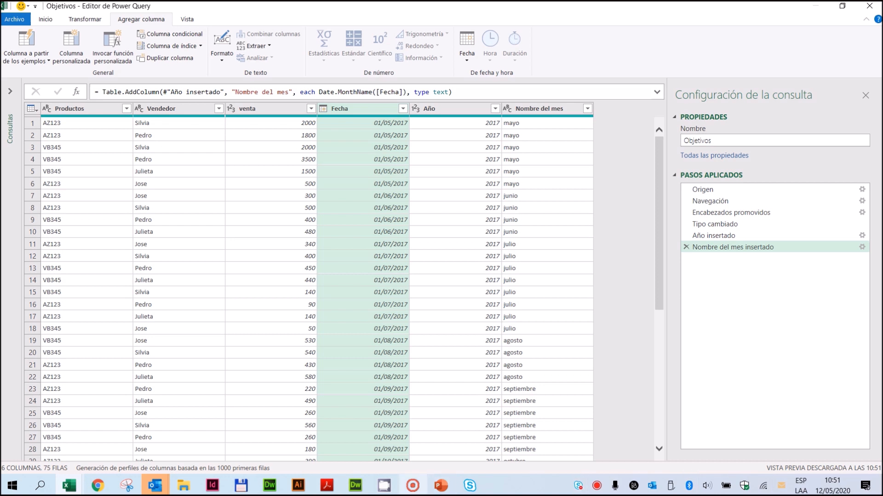
{"action": "left_click", "coordinate": [68, 109]}
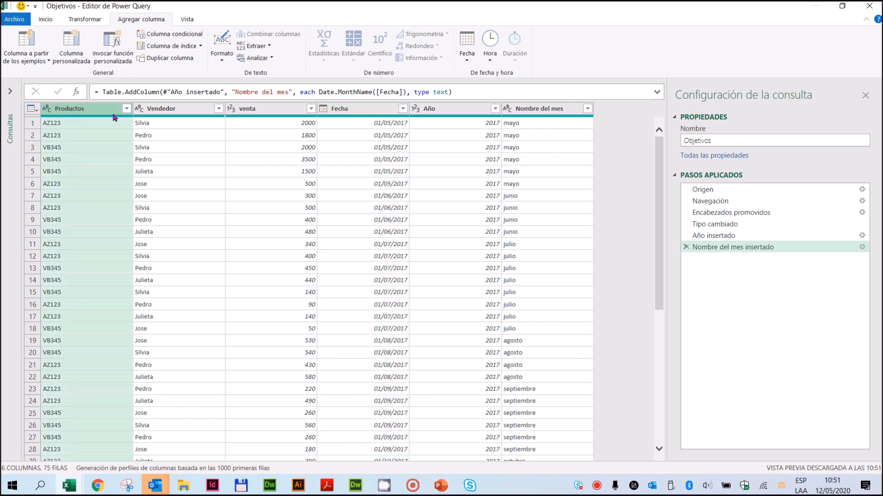
{"action": "left_click", "coordinate": [171, 110]}
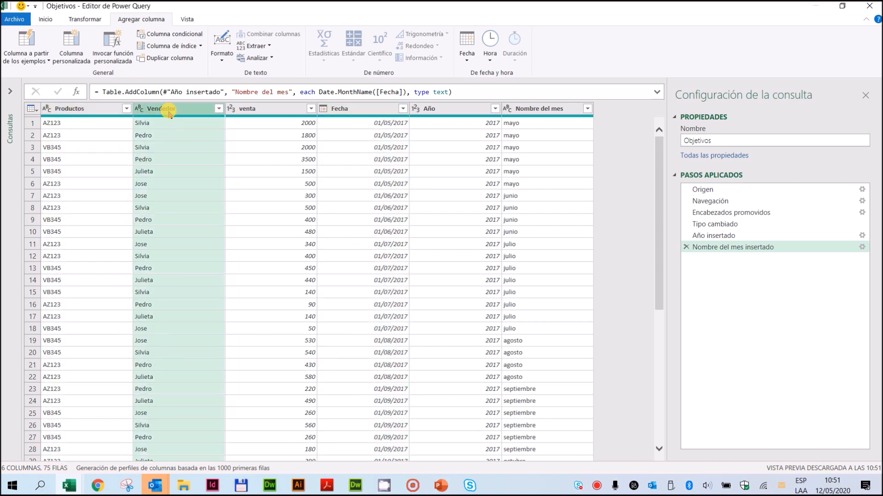
{"action": "left_click", "coordinate": [415, 108]}
{"action": "left_click", "coordinate": [551, 109]}
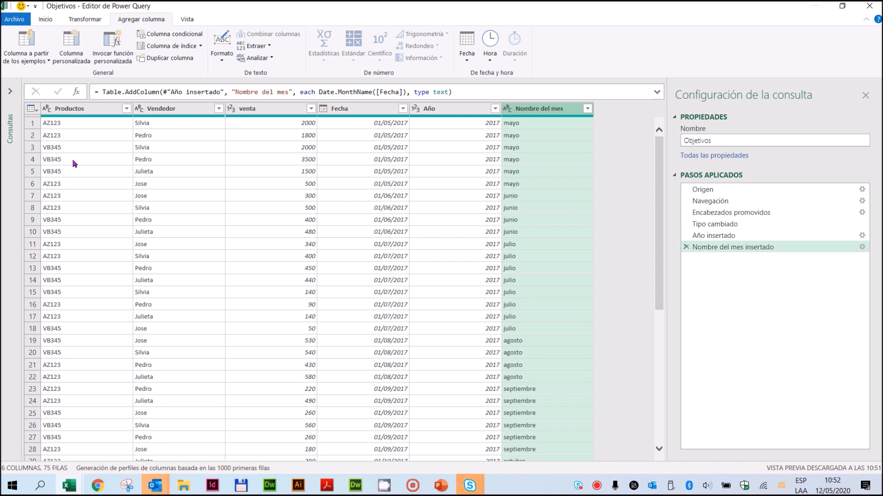
Step: Add a column named Combinada that merges Productos, Vendedor, Año and Nombre del mes, in that order, with no separator
{"action": "left_click", "coordinate": [63, 110]}
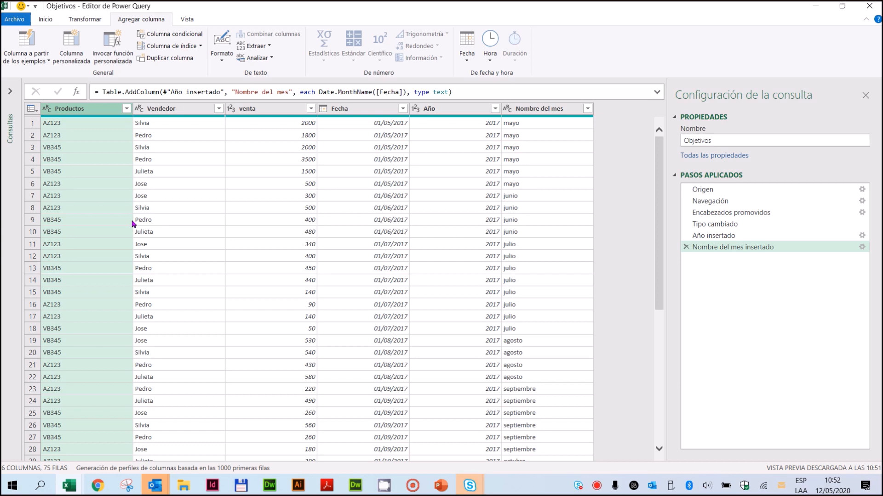
{"action": "left_click", "coordinate": [166, 108], "text": "ctrl"}
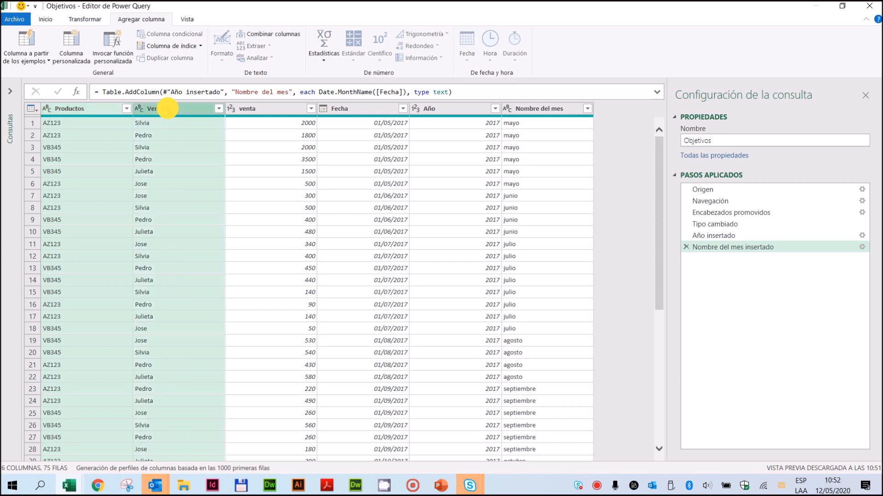
{"action": "left_click", "coordinate": [438, 111], "text": "ctrl"}
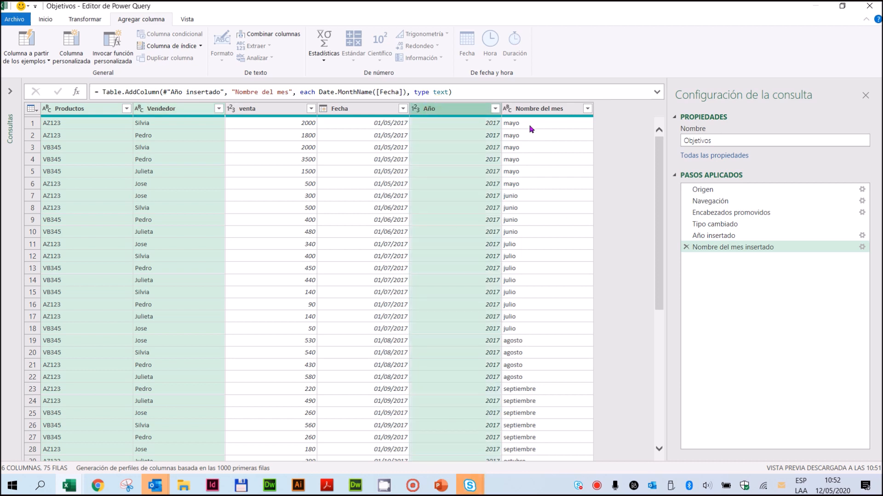
{"action": "left_click", "coordinate": [527, 110], "text": "ctrl"}
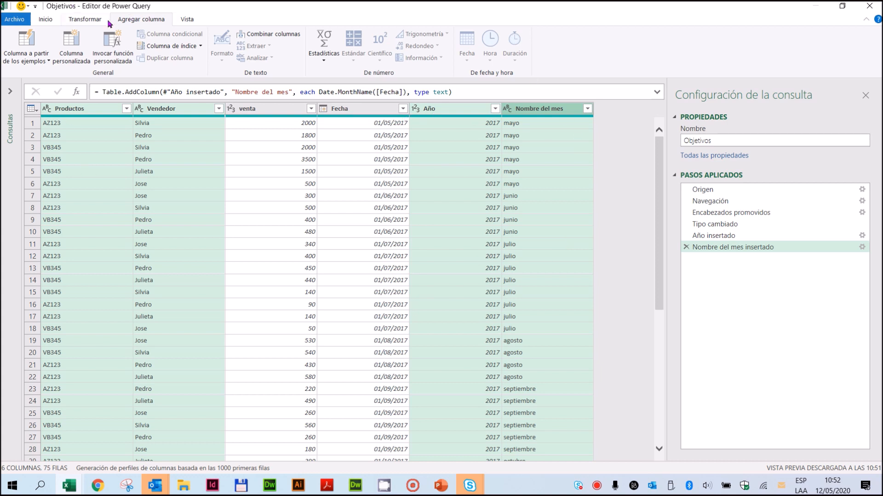
{"action": "left_click", "coordinate": [267, 38]}
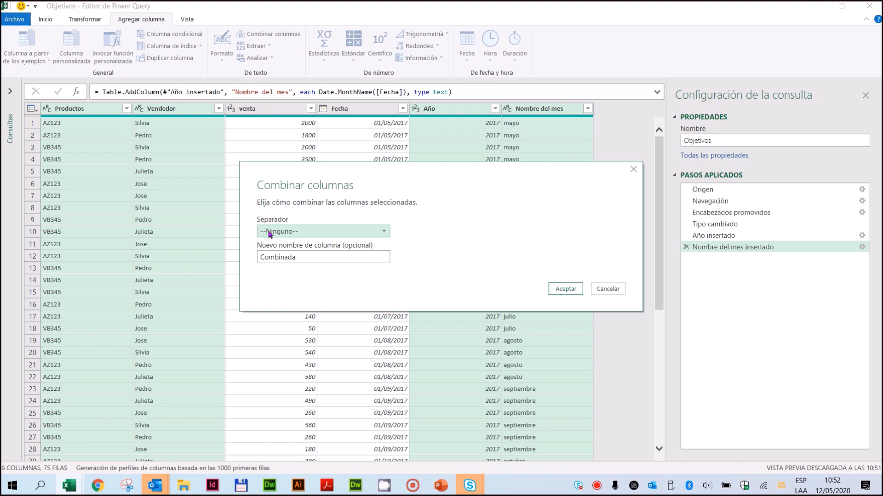
{"action": "left_click", "coordinate": [314, 235]}
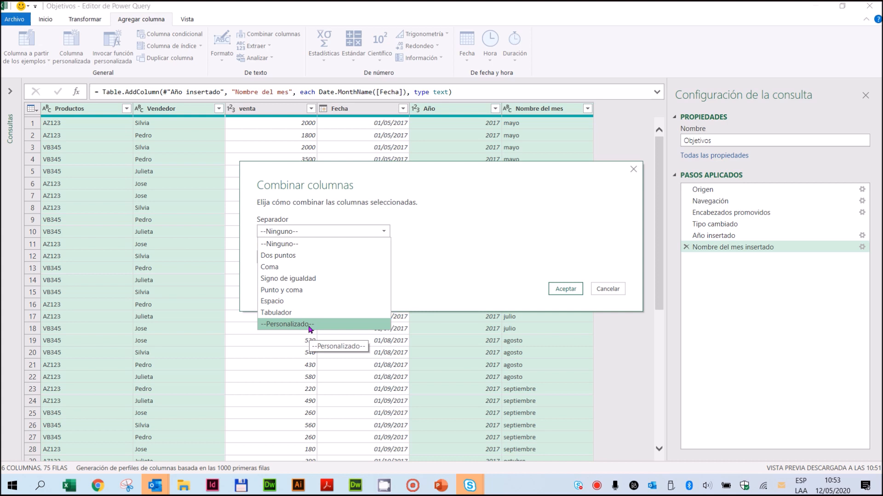
{"action": "left_click", "coordinate": [313, 243]}
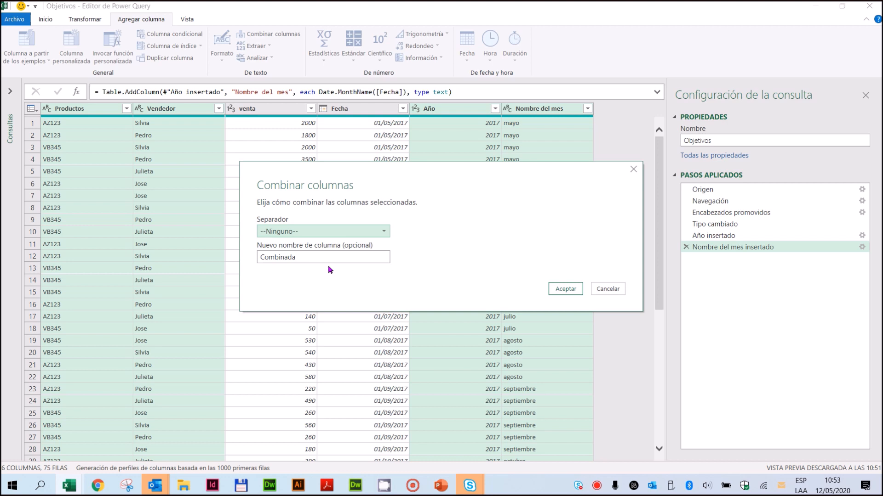
{"action": "left_click", "coordinate": [562, 291]}
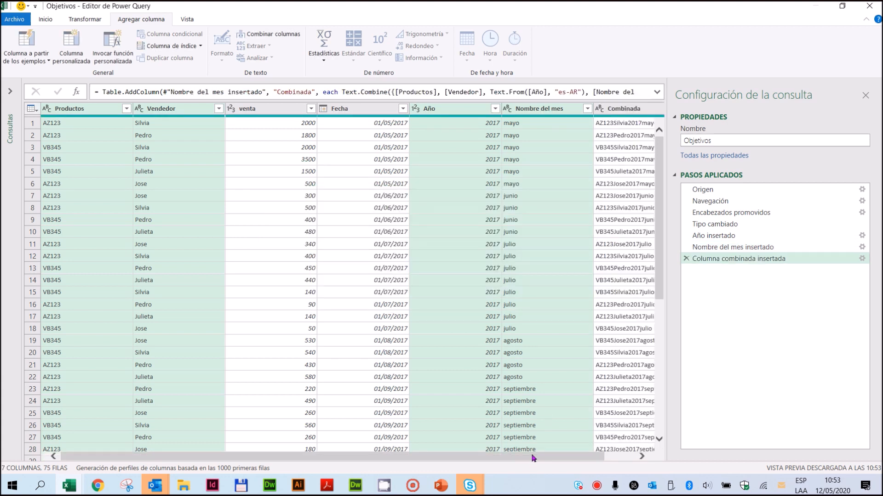
Step: Examine the values of the Combinada column against the Año and Nombre del mes columns
{"action": "left_click_drag", "start_coordinate": [573, 458], "coordinate": [615, 458]}
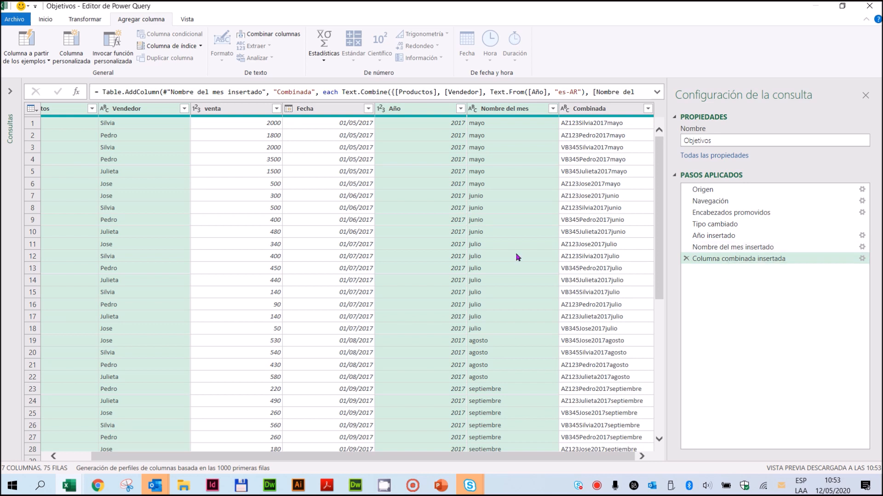
{"action": "left_click", "coordinate": [416, 110]}
{"action": "key", "text": "Right"}
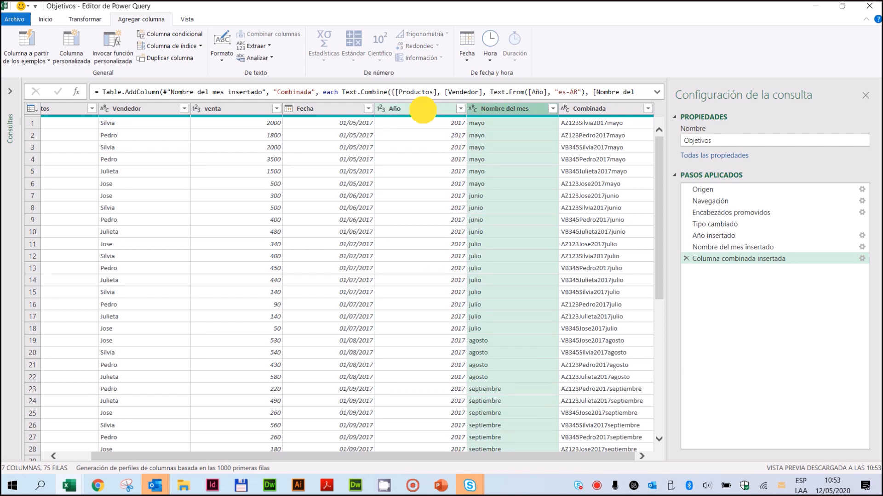
{"action": "left_click", "coordinate": [420, 110]}
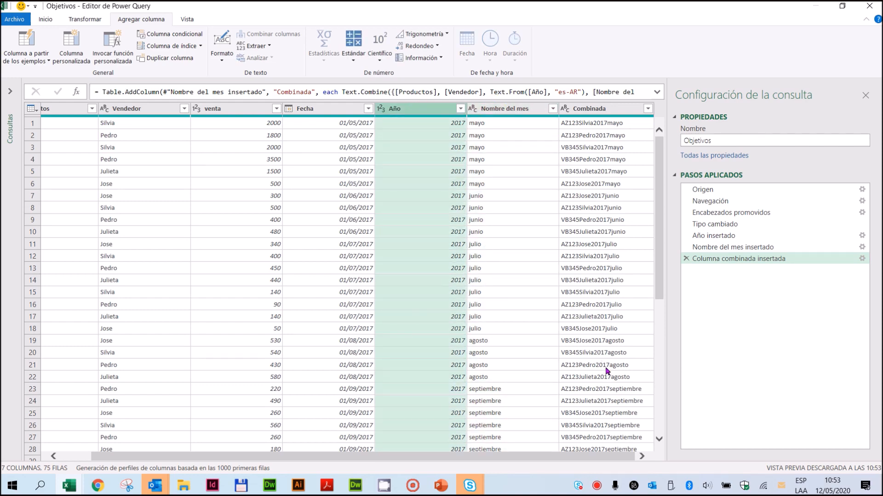
{"action": "left_click", "coordinate": [592, 109]}
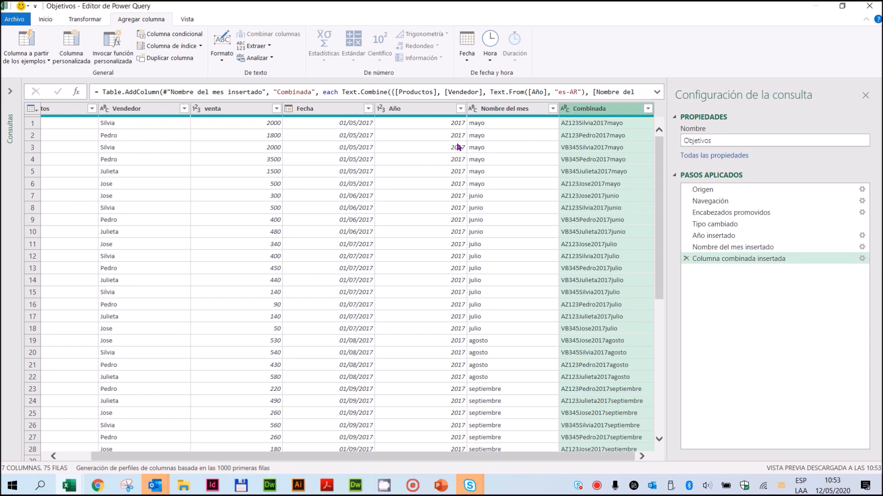
{"action": "left_click", "coordinate": [427, 108]}
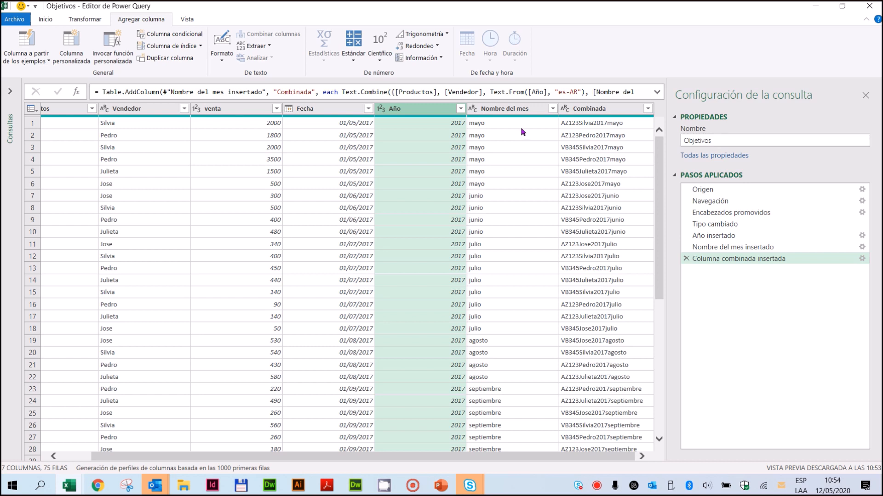
Step: Remove the Año and Nombre del mes columns from the Objetivos query
{"action": "left_click", "coordinate": [515, 110], "text": "ctrl"}
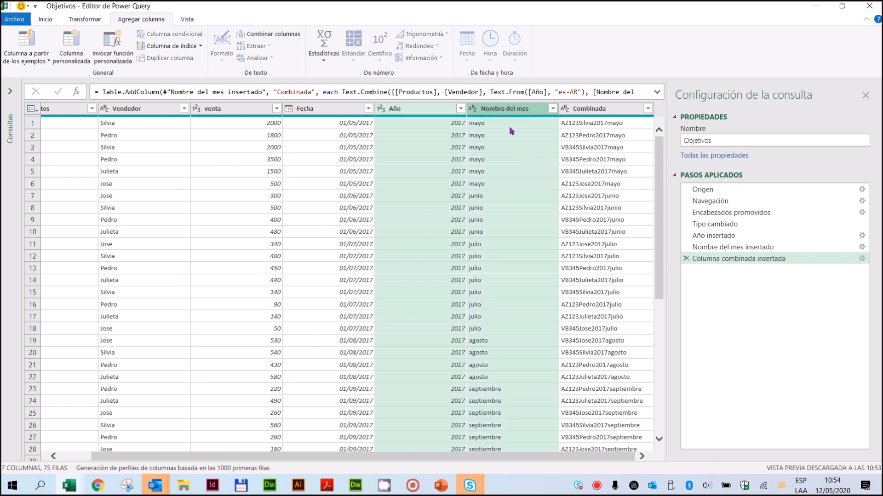
{"action": "right_click", "coordinate": [424, 112]}
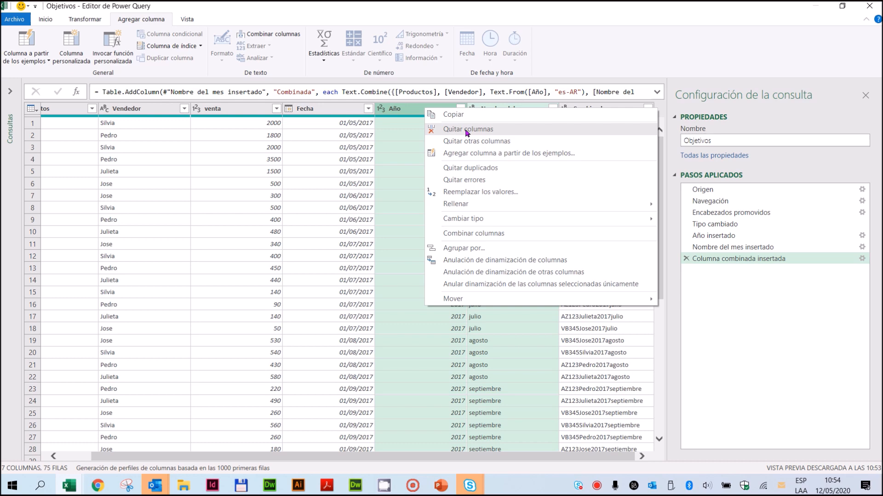
{"action": "left_click", "coordinate": [466, 130]}
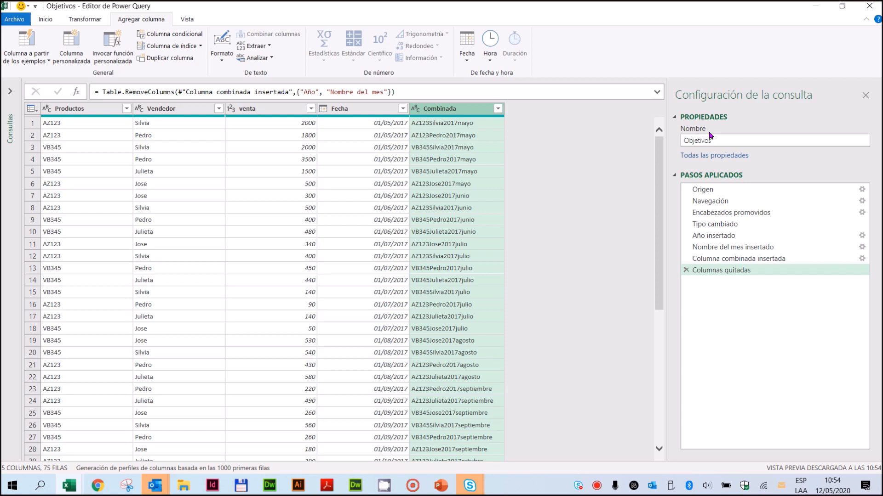
Step: Expand the query list and review the table at each applied step of Objetivos, from Origen through Columnas quitadas
{"action": "left_click", "coordinate": [10, 93]}
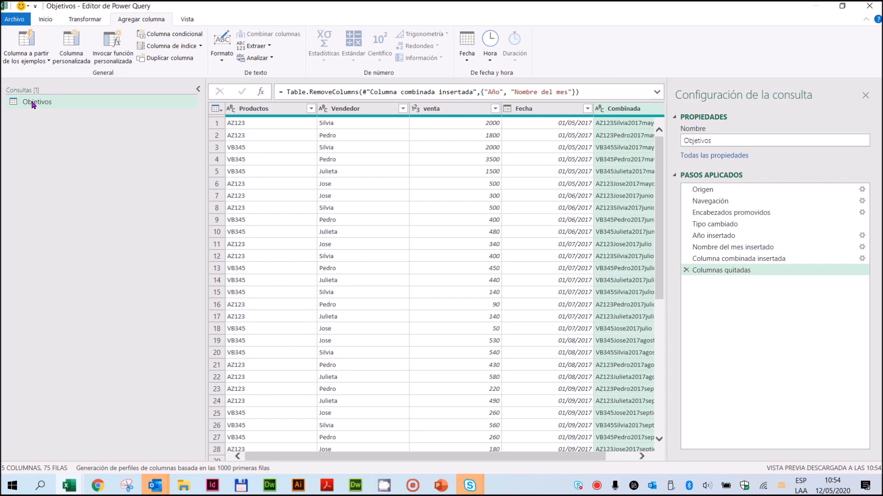
{"action": "left_click", "coordinate": [38, 106]}
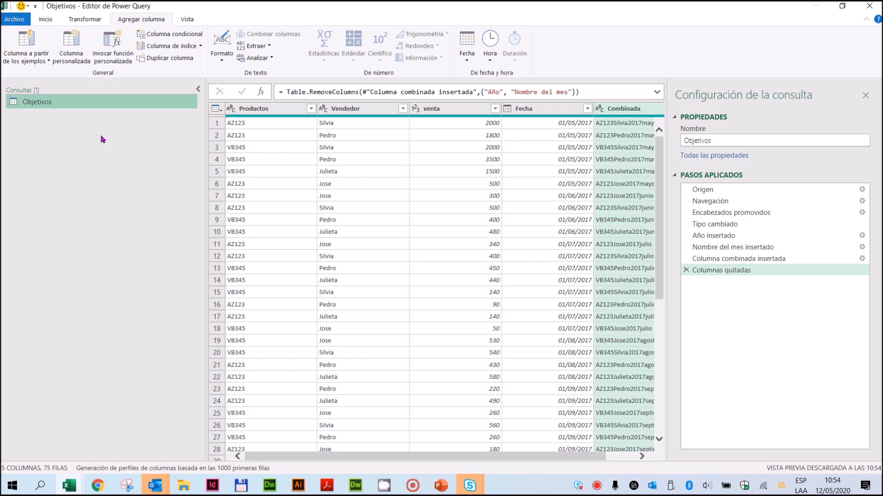
{"action": "left_click", "coordinate": [722, 260]}
{"action": "left_click", "coordinate": [720, 248]}
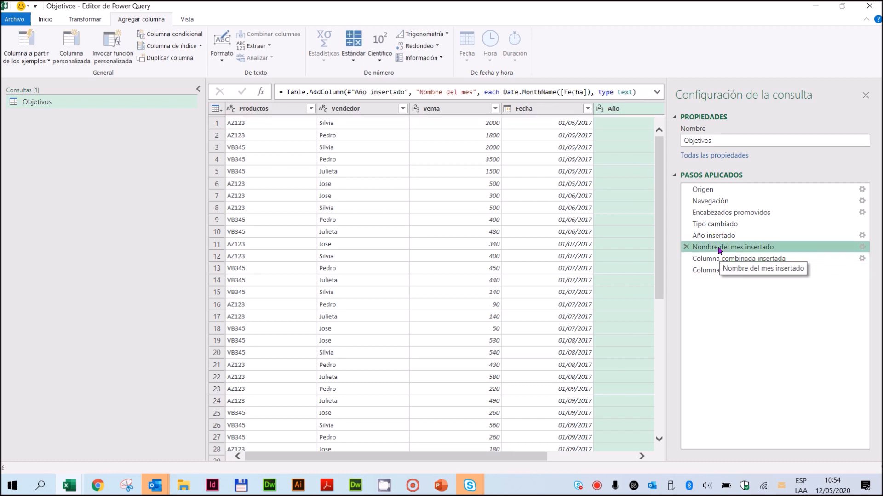
{"action": "left_click", "coordinate": [718, 239]}
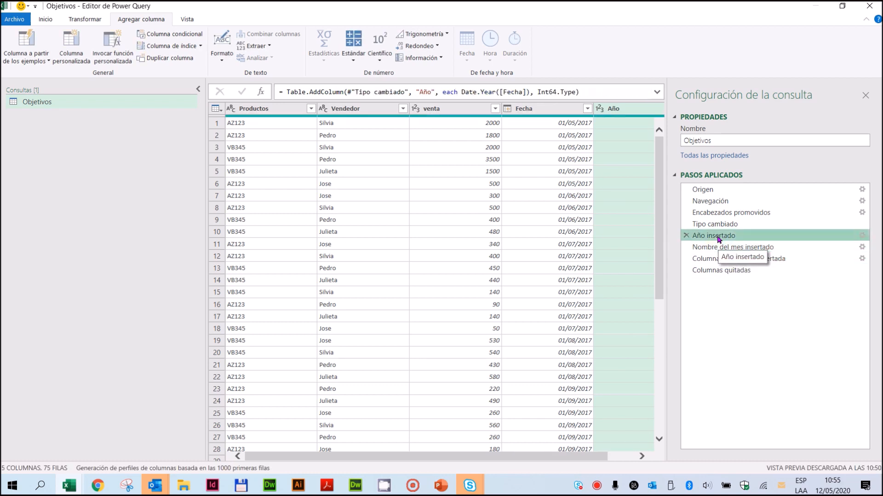
{"action": "left_click", "coordinate": [717, 226]}
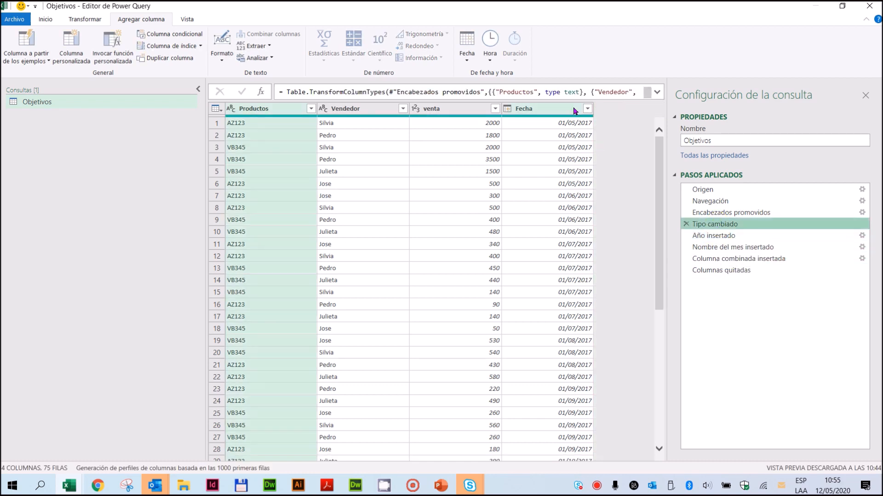
{"action": "left_click", "coordinate": [713, 212]}
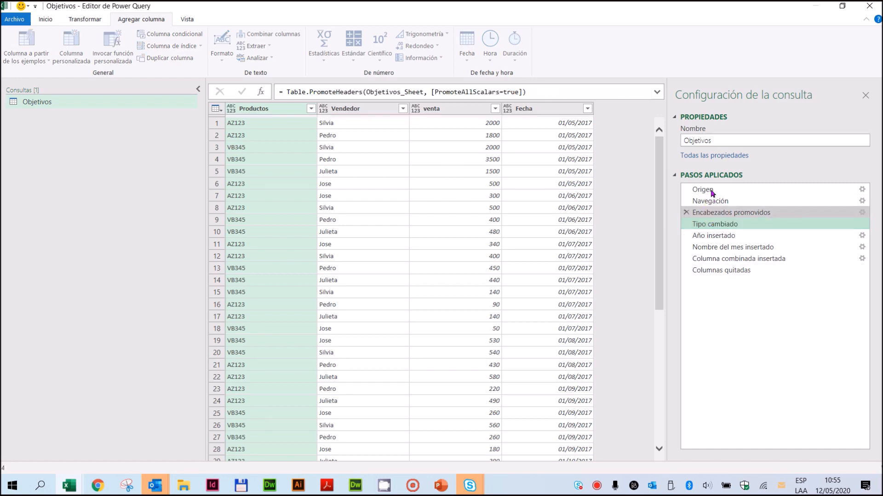
{"action": "left_click", "coordinate": [710, 188]}
{"action": "left_click", "coordinate": [710, 201]}
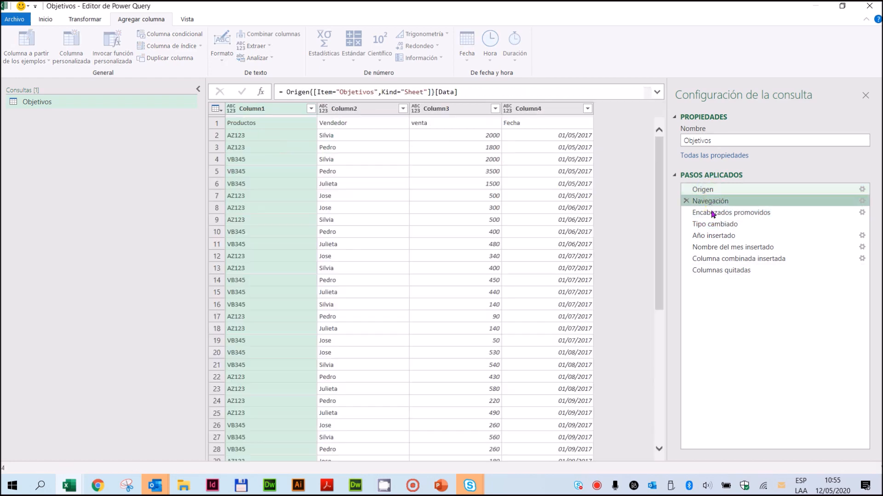
{"action": "left_click", "coordinate": [710, 212]}
{"action": "left_click", "coordinate": [712, 224]}
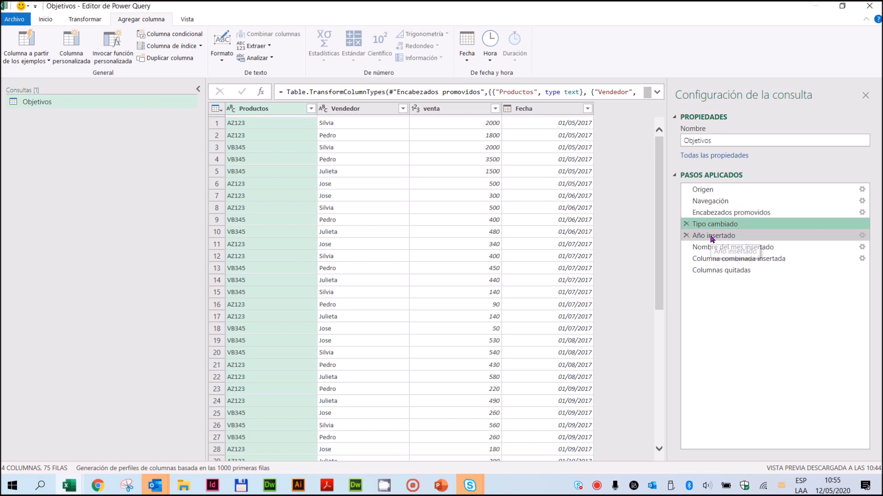
{"action": "left_click", "coordinate": [713, 238]}
{"action": "left_click", "coordinate": [714, 247]}
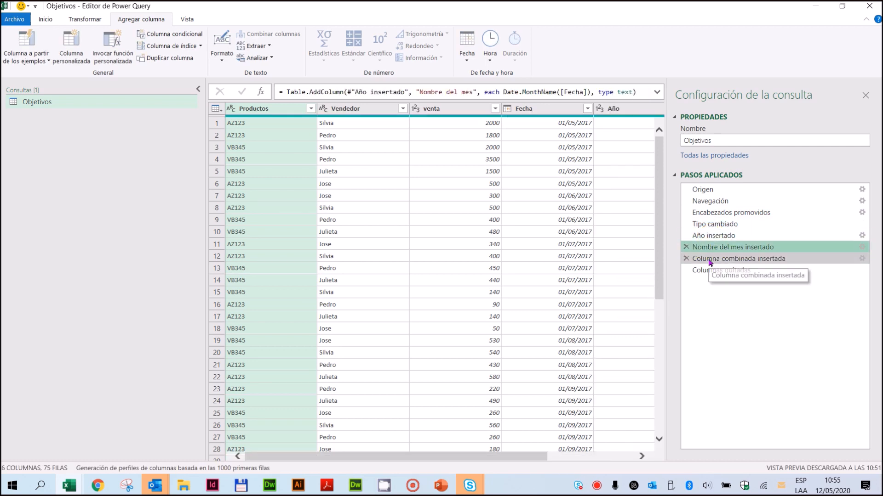
{"action": "left_click", "coordinate": [715, 259]}
{"action": "left_click", "coordinate": [717, 271]}
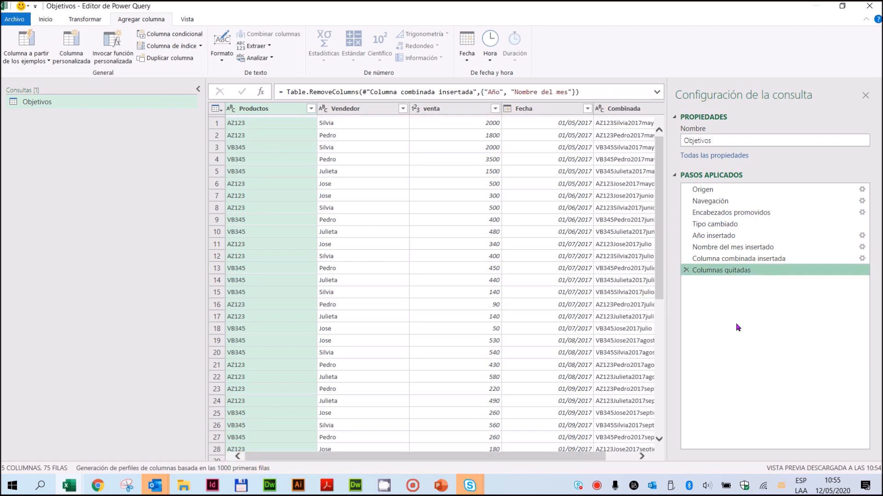
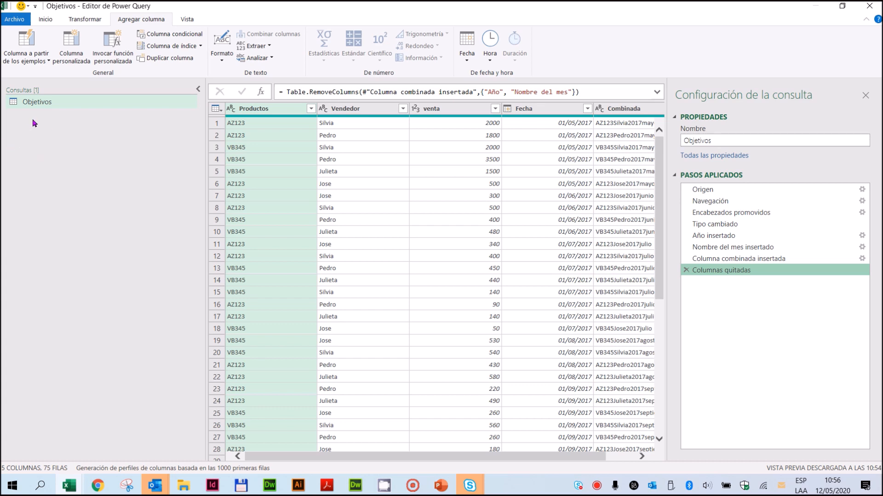
Step: Add a new Excel file source and import the workbook ventas.xlsx from the Clase Query folder
{"action": "left_click", "coordinate": [45, 22]}
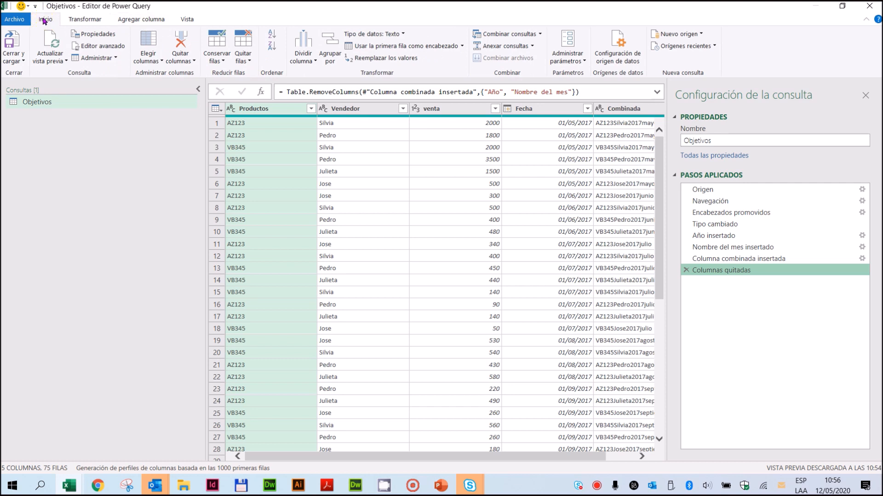
{"action": "left_click", "coordinate": [688, 36]}
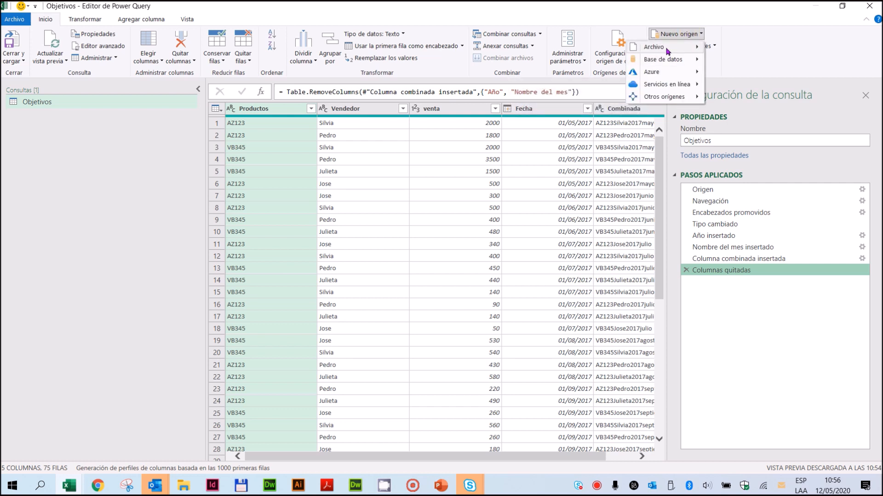
{"action": "mouse_move", "coordinate": [668, 50]}
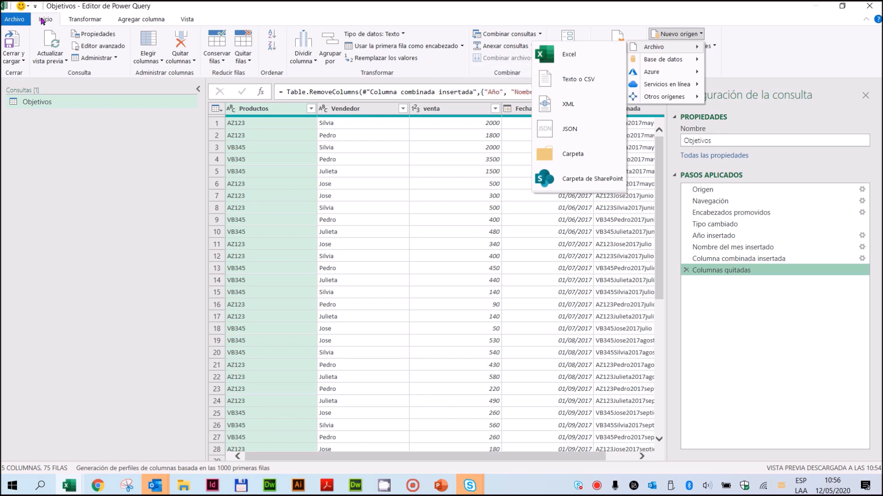
{"action": "left_click", "coordinate": [570, 54]}
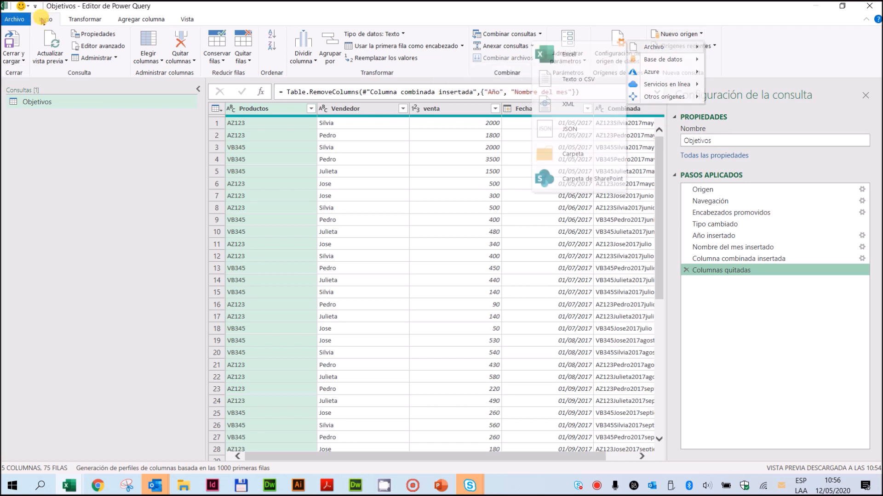
{"action": "left_click", "coordinate": [676, 34]}
{"action": "mouse_move", "coordinate": [648, 52]}
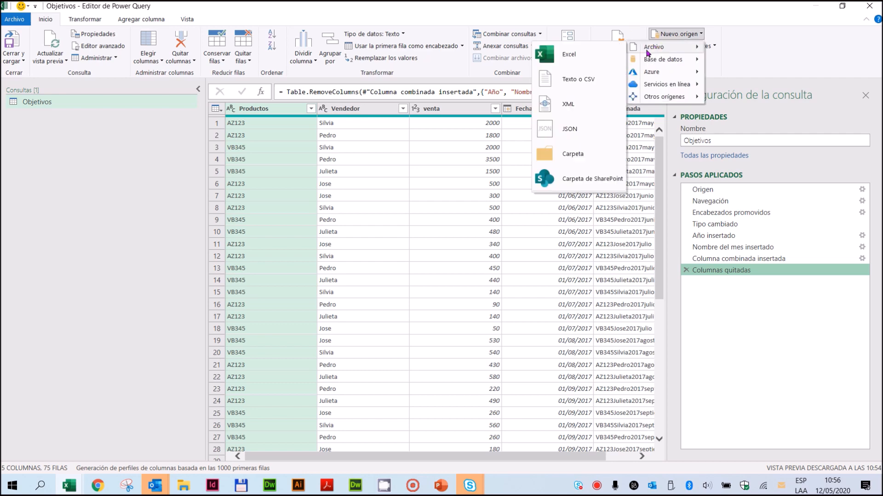
{"action": "left_click", "coordinate": [556, 55]}
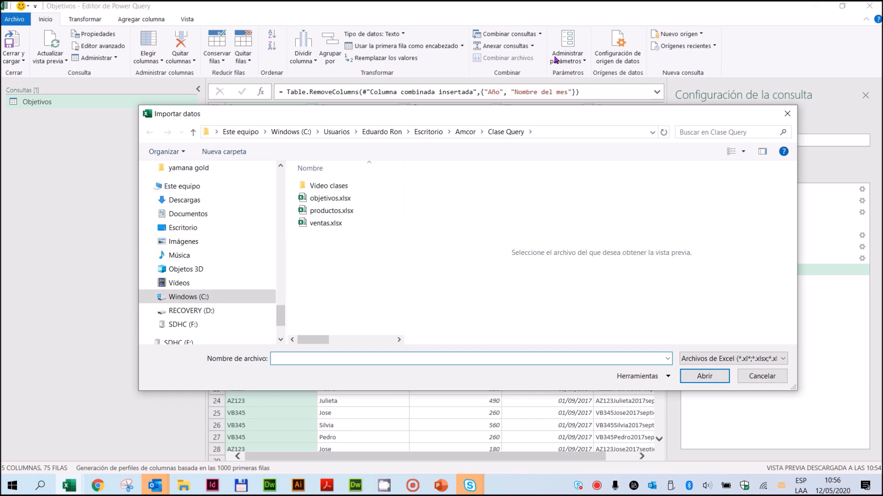
{"action": "left_click_drag", "start_coordinate": [488, 112], "coordinate": [463, 132]}
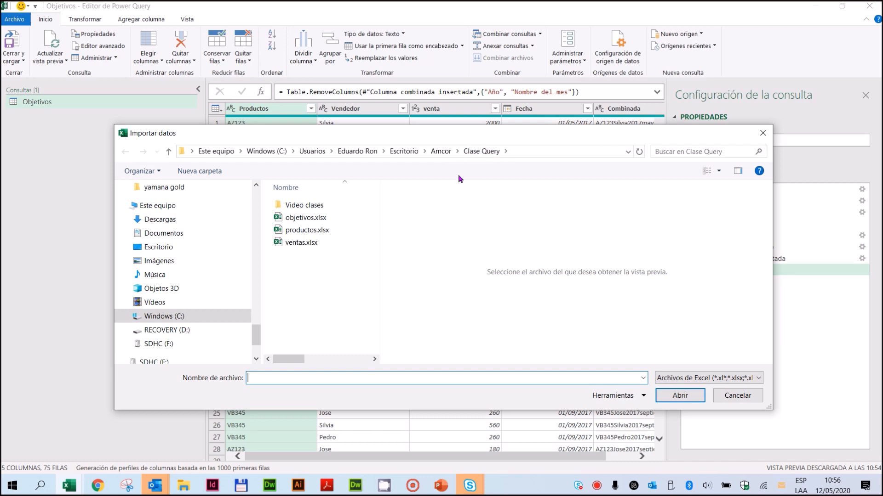
{"action": "left_click", "coordinate": [299, 244]}
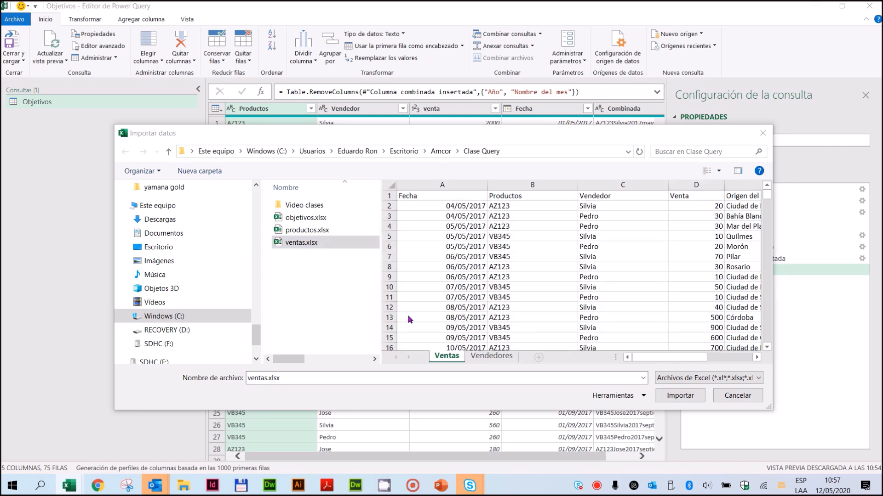
{"action": "left_click", "coordinate": [680, 397]}
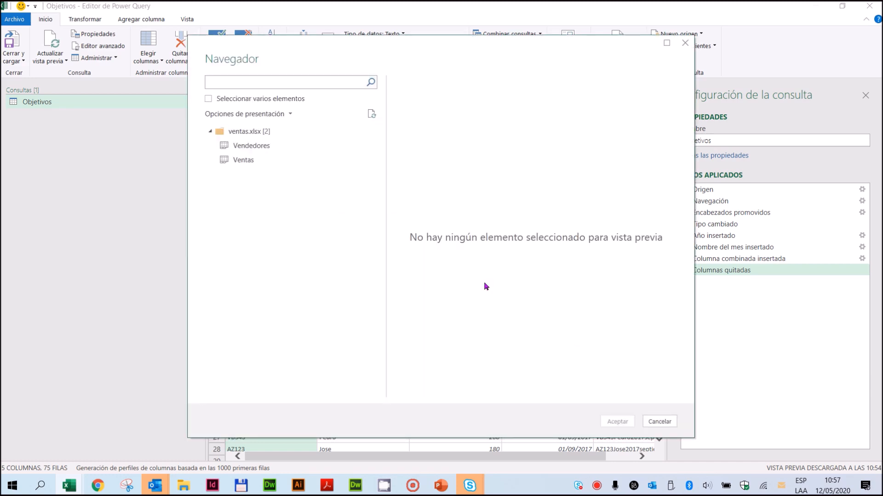
Step: Preview the sheets of ventas.xlsx, enable multiple selection, and load both Vendedores and Ventas as queries
{"action": "left_click", "coordinate": [243, 146]}
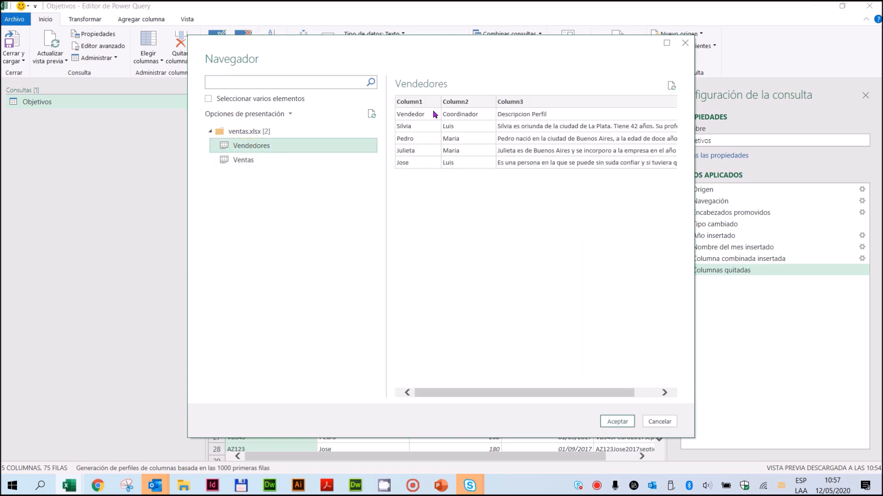
{"action": "left_click", "coordinate": [240, 165]}
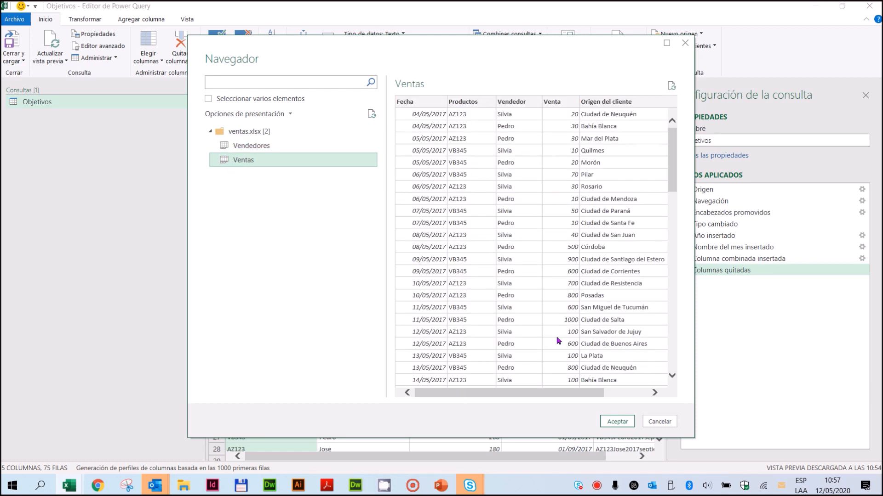
{"action": "left_click", "coordinate": [209, 100]}
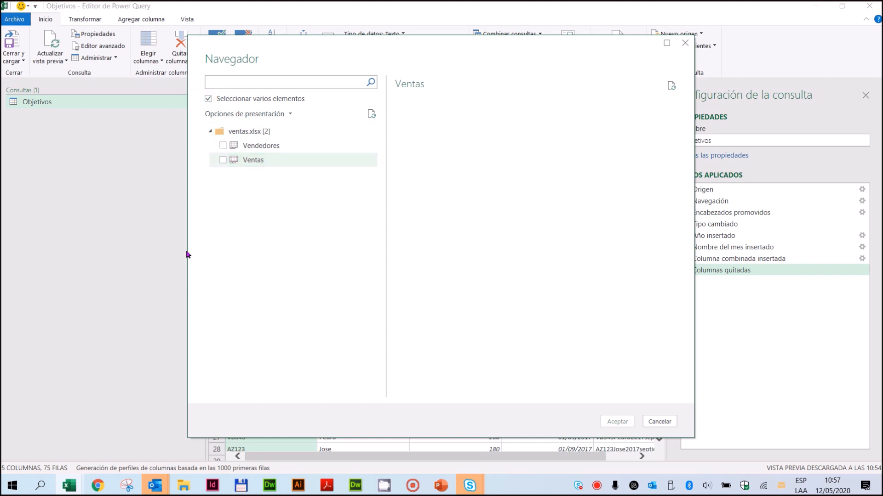
{"action": "left_click", "coordinate": [223, 146]}
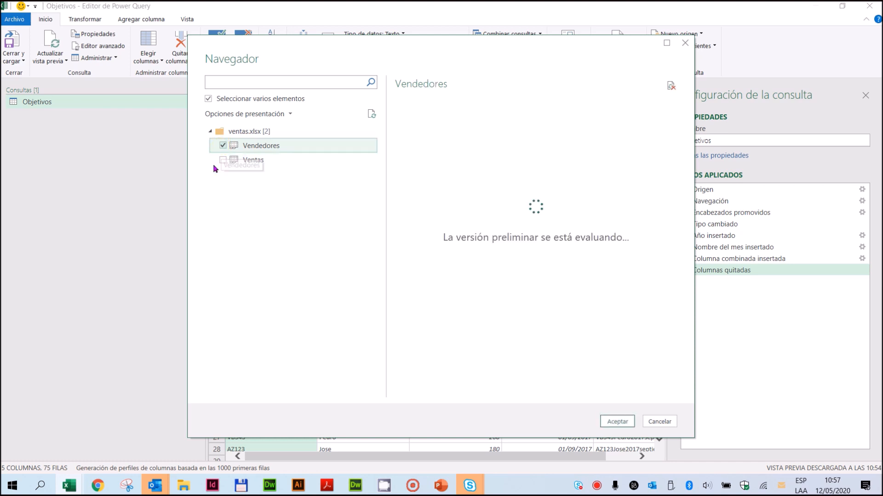
{"action": "left_click", "coordinate": [222, 160]}
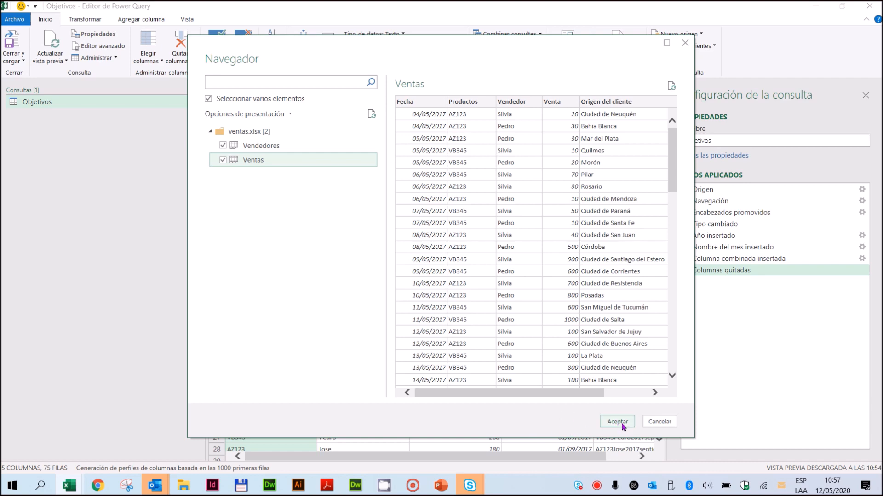
{"action": "left_click_drag", "start_coordinate": [528, 43], "coordinate": [388, 93]}
{"action": "left_click_drag", "start_coordinate": [233, 104], "coordinate": [413, 36]}
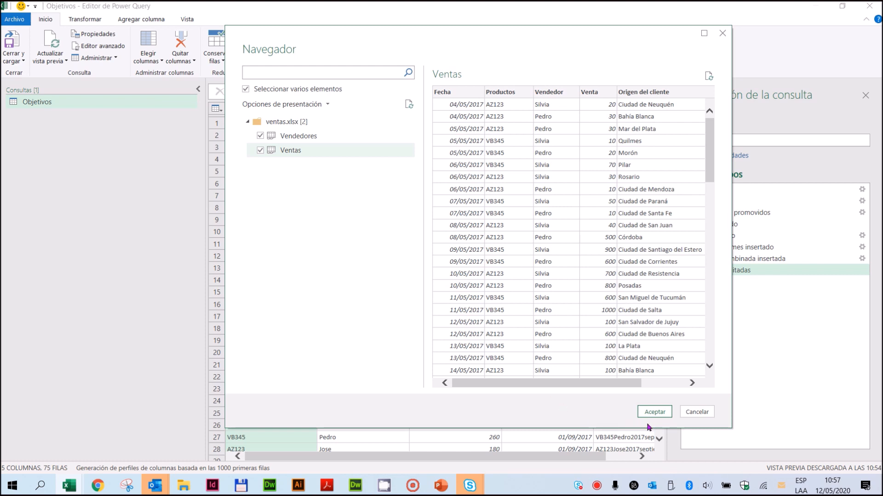
{"action": "left_click", "coordinate": [654, 412]}
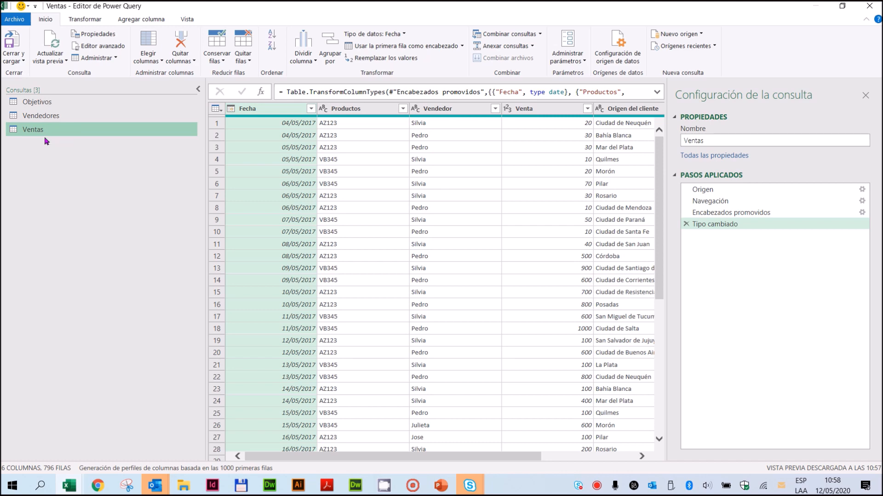
Step: Compare the data and applied steps of the Objetivos, Vendedores and Ventas queries, and inspect the Origen step of Vendedores
{"action": "left_click", "coordinate": [38, 101]}
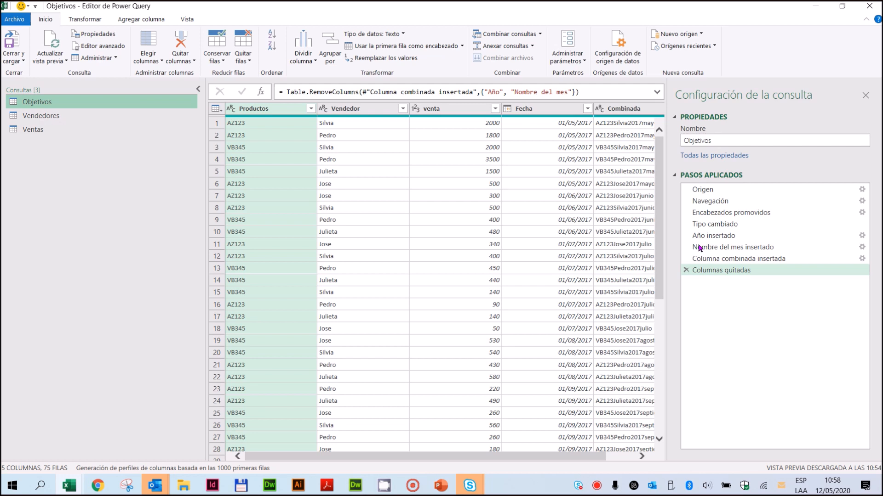
{"action": "left_click", "coordinate": [46, 116]}
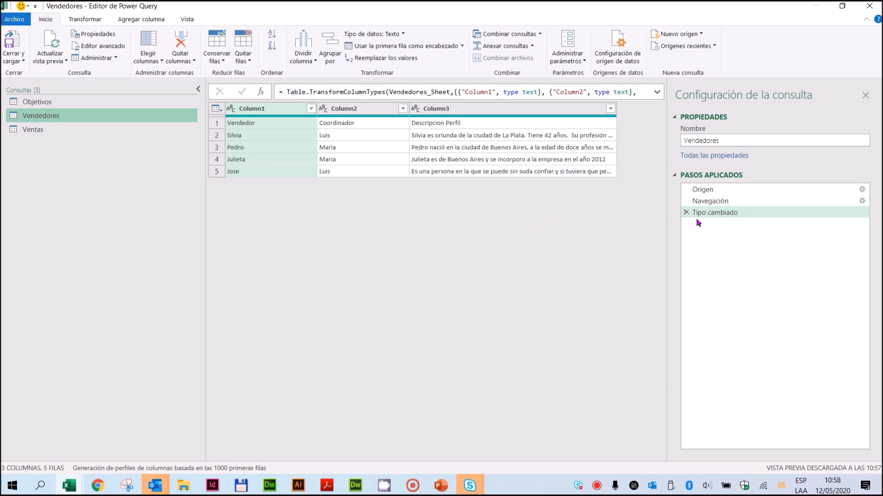
{"action": "left_click", "coordinate": [33, 132]}
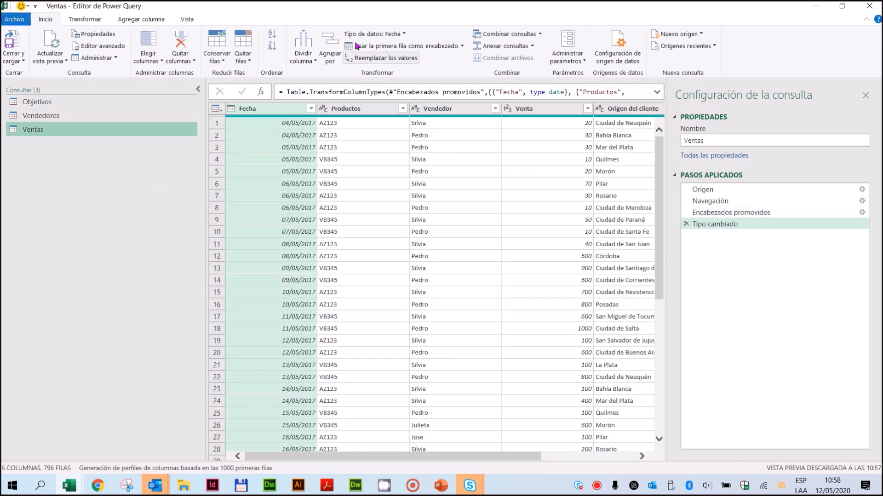
{"action": "left_click", "coordinate": [39, 117]}
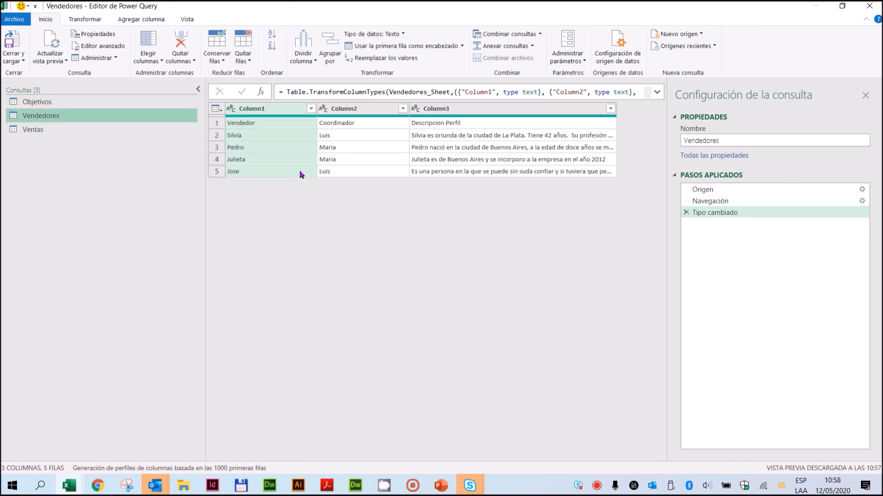
{"action": "left_click", "coordinate": [702, 190]}
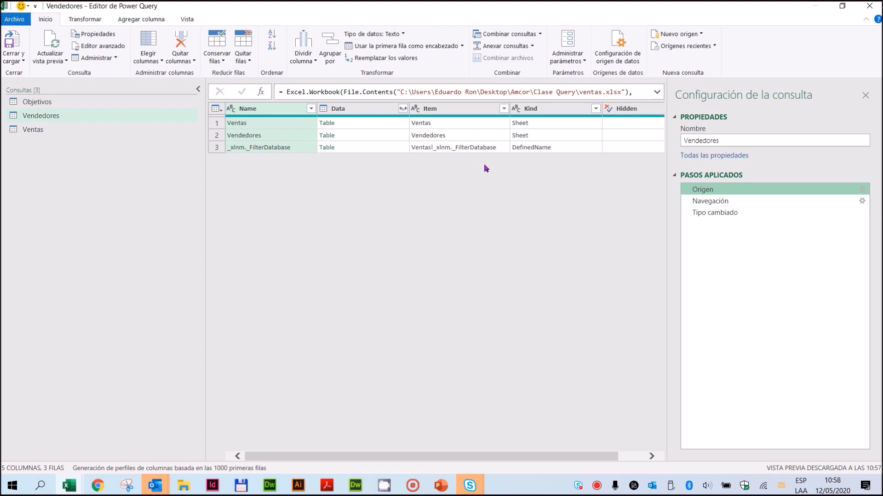
Step: Review the applied steps of the Vendedores query, delete its Tipo cambiado step, and promote the first row to headers
{"action": "left_click", "coordinate": [714, 202]}
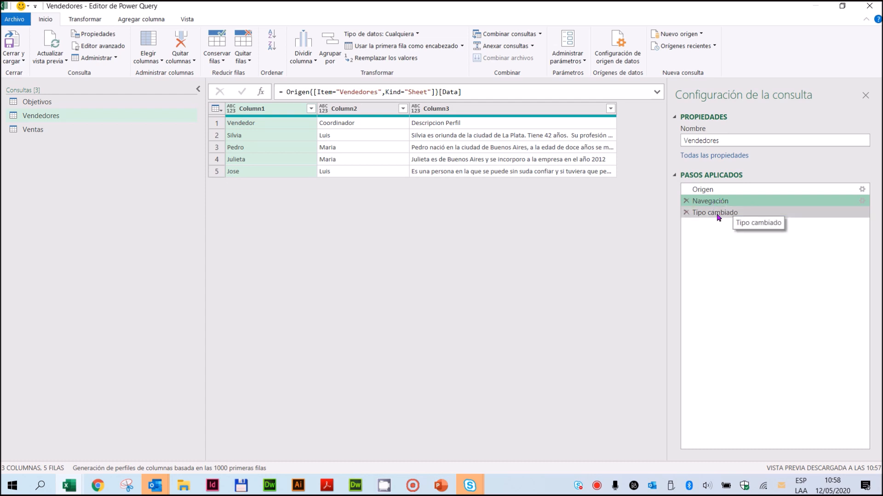
{"action": "left_click", "coordinate": [718, 216]}
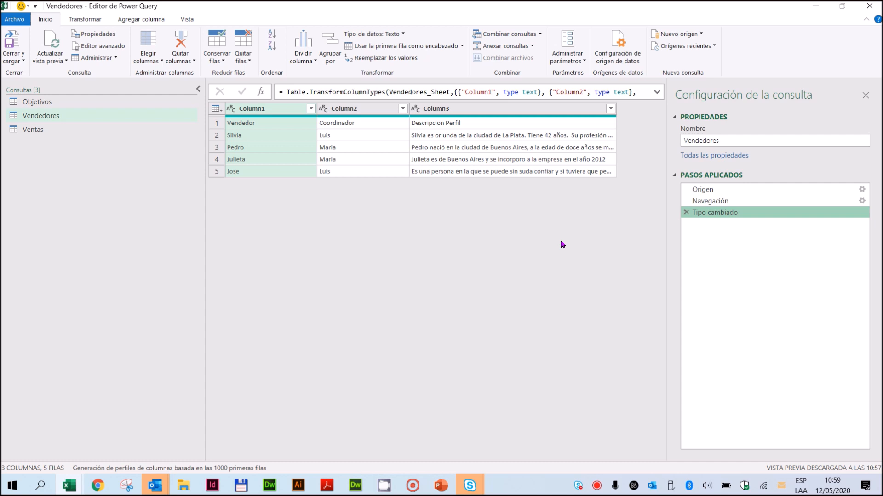
{"action": "left_click", "coordinate": [686, 214]}
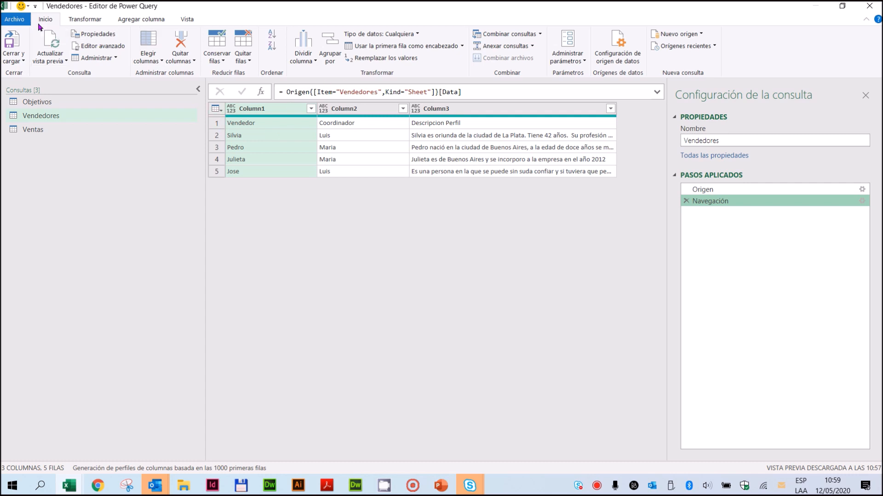
{"action": "left_click", "coordinate": [370, 48]}
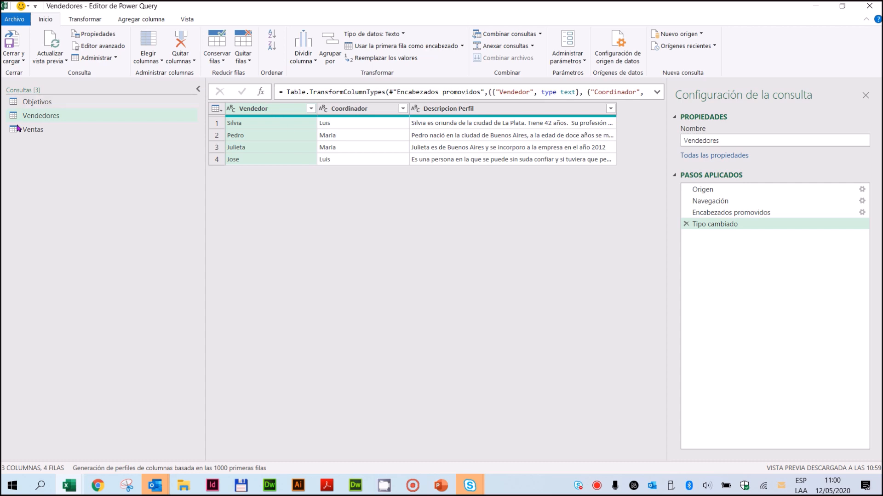
Step: Open the Ventas query, narrow the query list to fit more columns, and examine its rows
{"action": "left_click", "coordinate": [40, 129]}
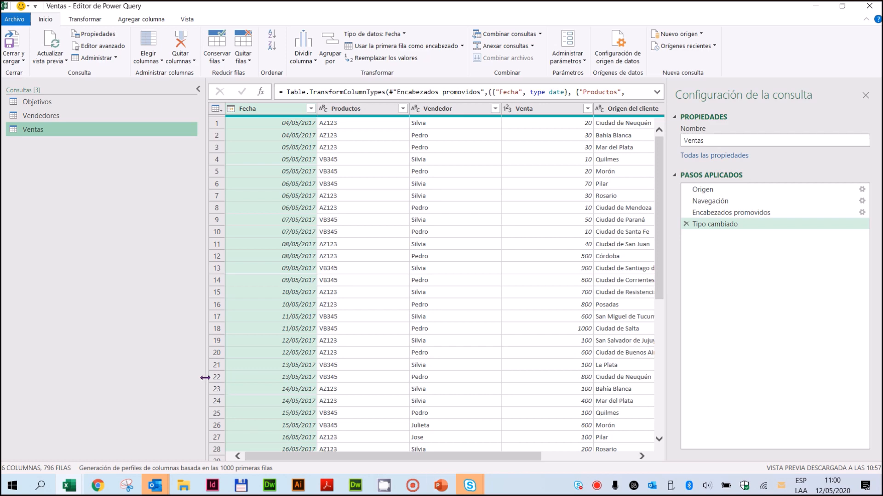
{"action": "left_click_drag", "start_coordinate": [205, 378], "coordinate": [93, 374]}
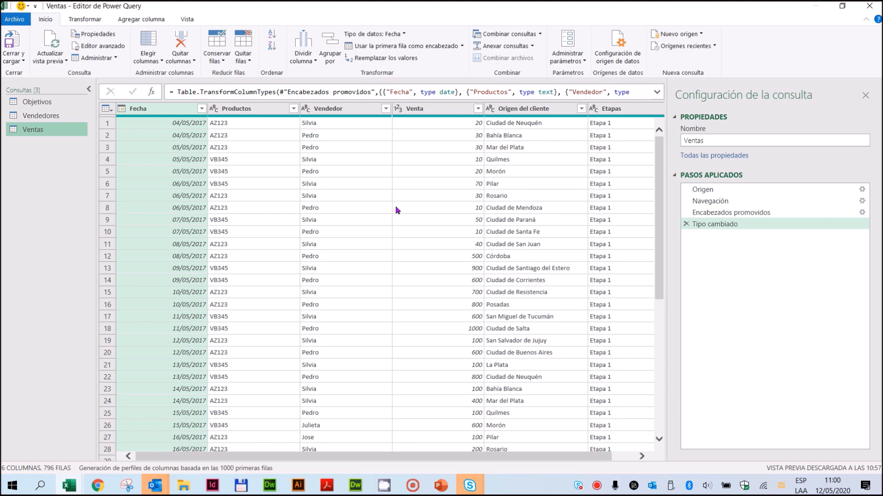
{"action": "scroll", "coordinate": [450, 205], "scroll_direction": "down", "scroll_amount": 5}
{"action": "scroll", "coordinate": [449, 205], "scroll_direction": "up", "scroll_amount": 5}
{"action": "scroll", "coordinate": [631, 183], "scroll_direction": "down", "scroll_amount": 20}
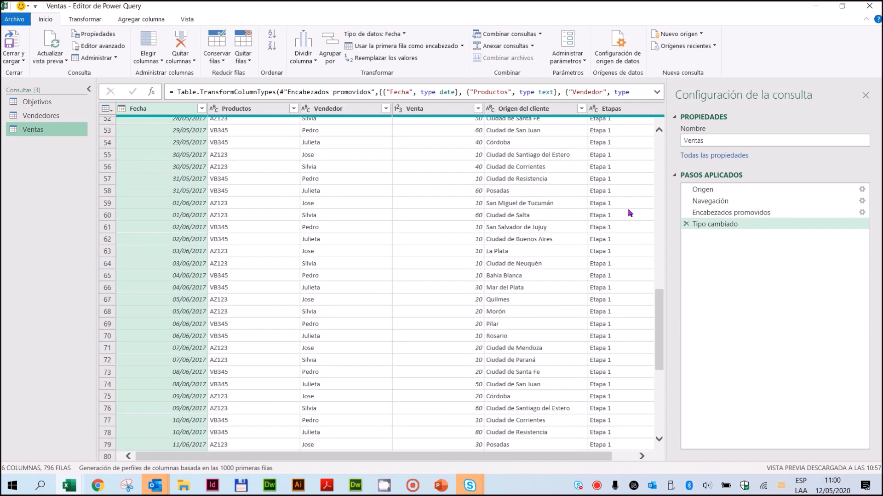
{"action": "scroll", "coordinate": [630, 212], "scroll_direction": "up", "scroll_amount": 20}
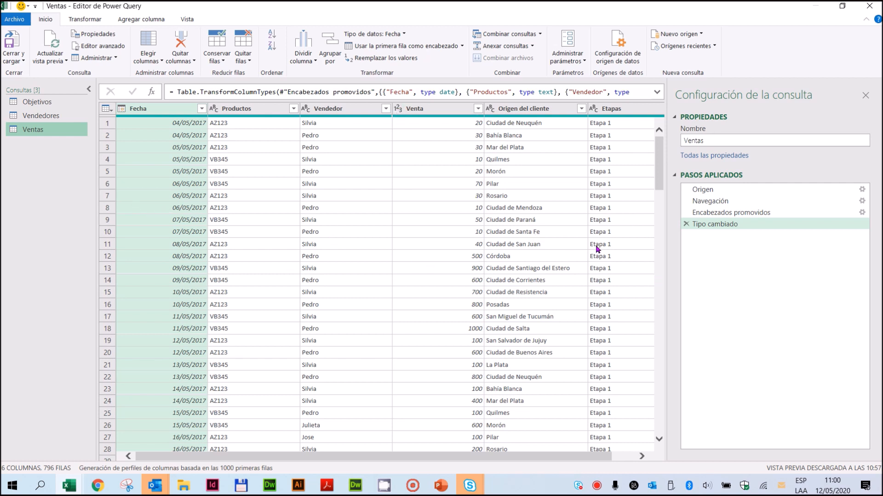
Step: Add a column to Ventas that extracts the year (Año) from the Fecha column
{"action": "left_click", "coordinate": [147, 110]}
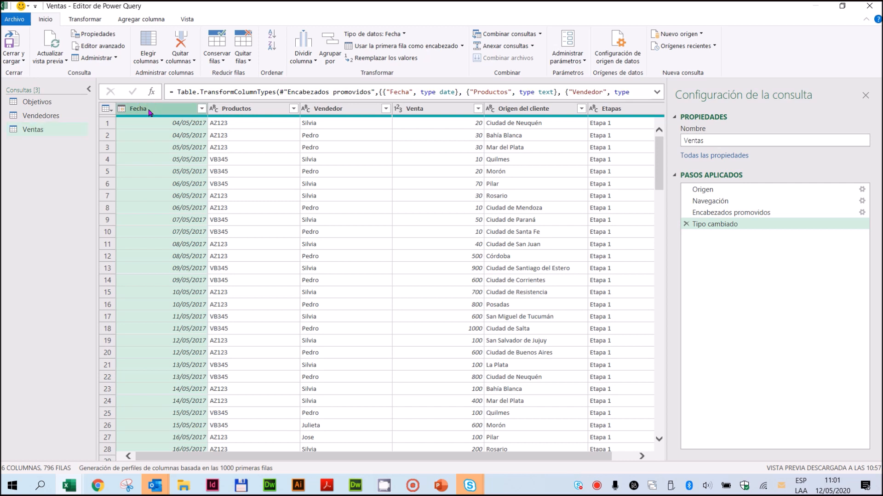
{"action": "left_click", "coordinate": [148, 20]}
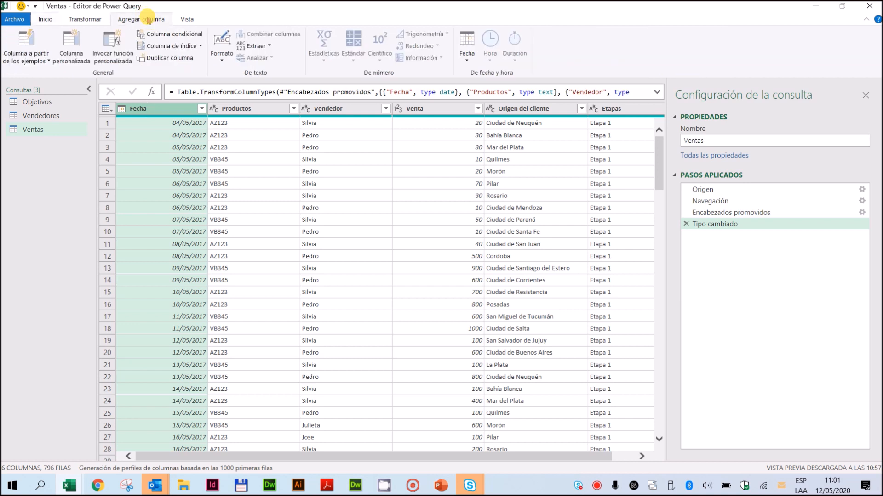
{"action": "left_click", "coordinate": [467, 60]}
{"action": "left_click", "coordinate": [414, 111]}
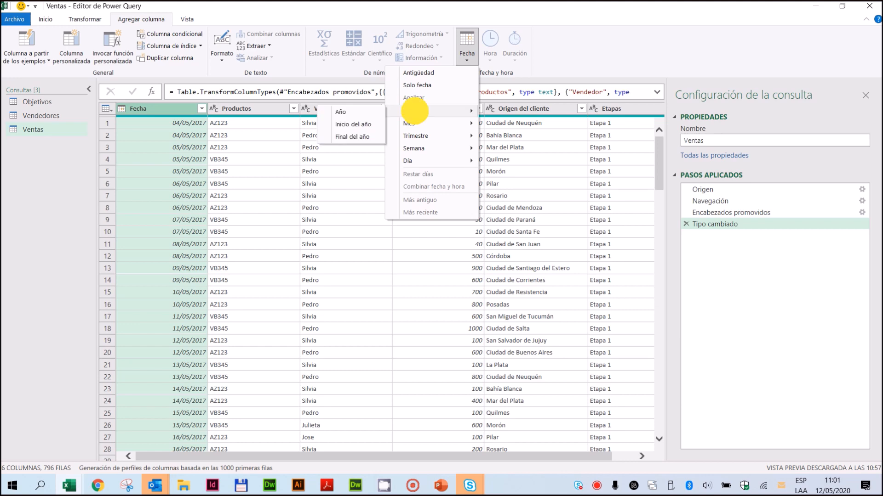
{"action": "left_click", "coordinate": [362, 115]}
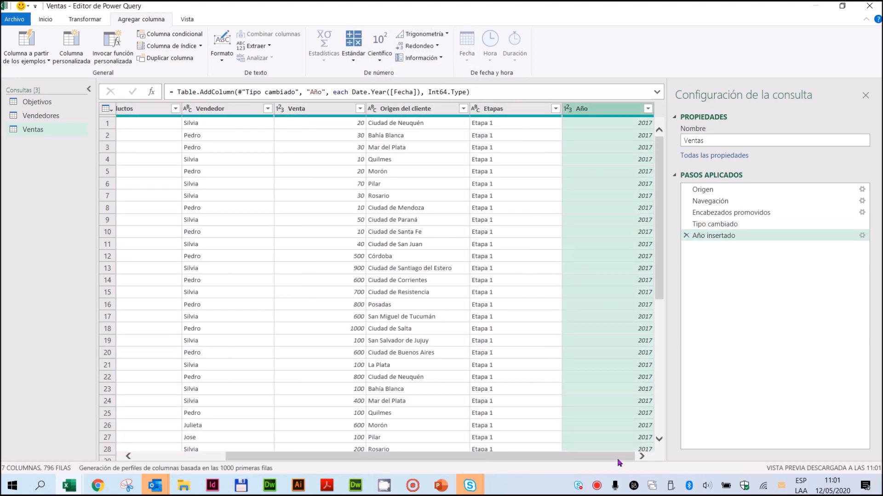
Step: Add a column to Ventas with the month name (Nombre del mes) taken from the Fecha column
{"action": "left_click_drag", "start_coordinate": [616, 457], "coordinate": [361, 460]}
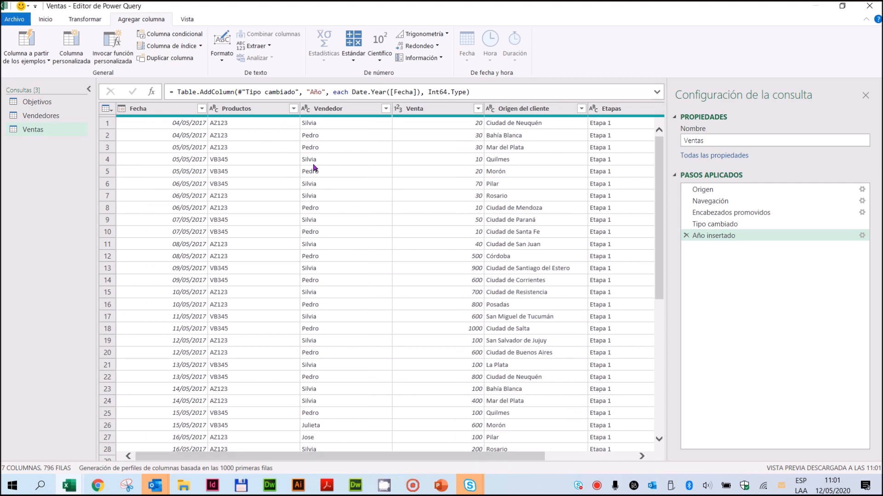
{"action": "left_click", "coordinate": [162, 111]}
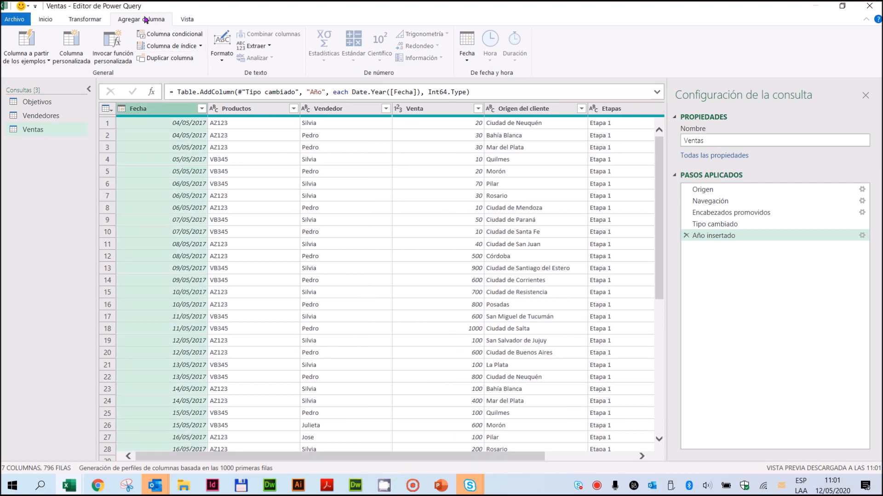
{"action": "left_click", "coordinate": [467, 59]}
{"action": "mouse_move", "coordinate": [406, 125]}
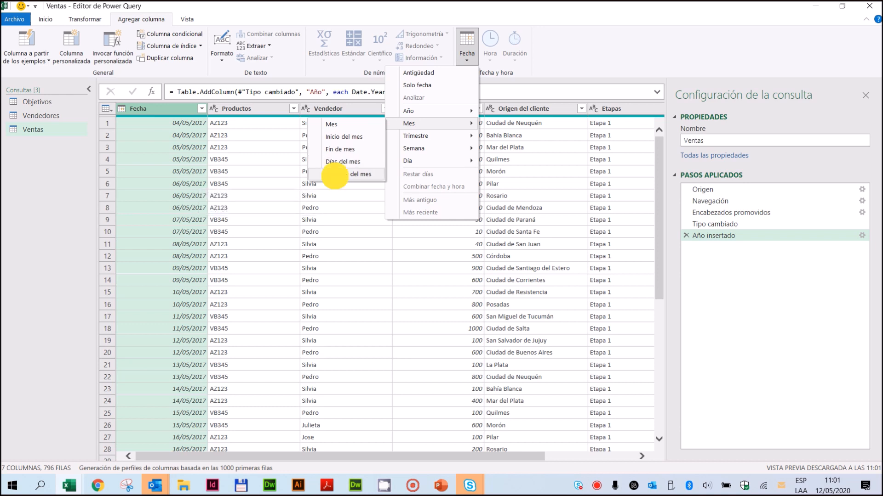
{"action": "left_click", "coordinate": [335, 177]}
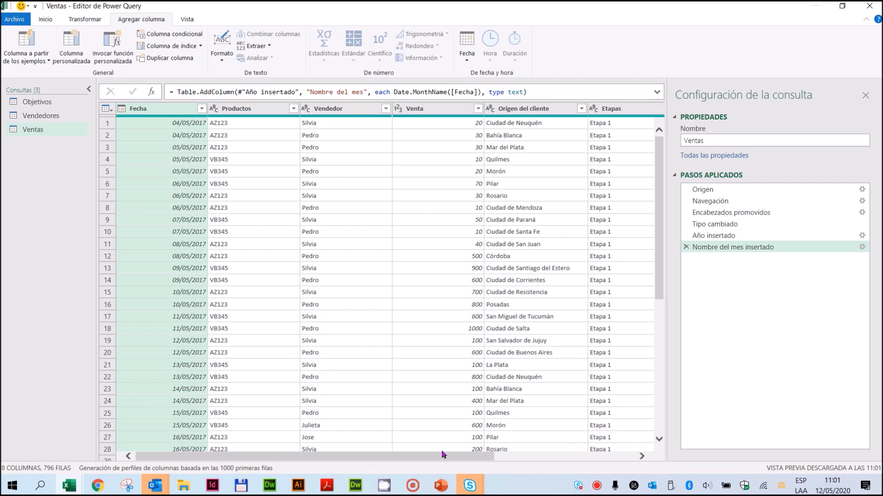
{"action": "left_click_drag", "start_coordinate": [443, 456], "coordinate": [653, 455]}
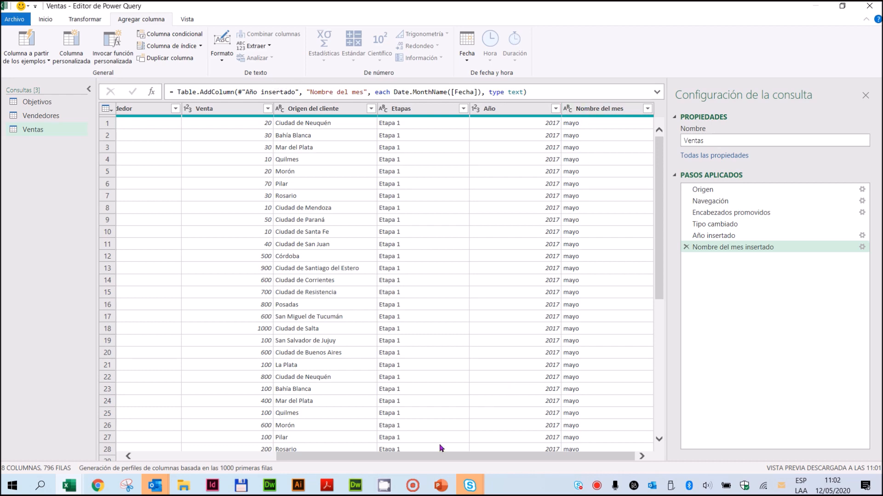
Step: Add a column to Ventas that combines Productos, Vendedor, Año and Nombre del mes, in that order, without a separator
{"action": "left_click", "coordinate": [270, 461]}
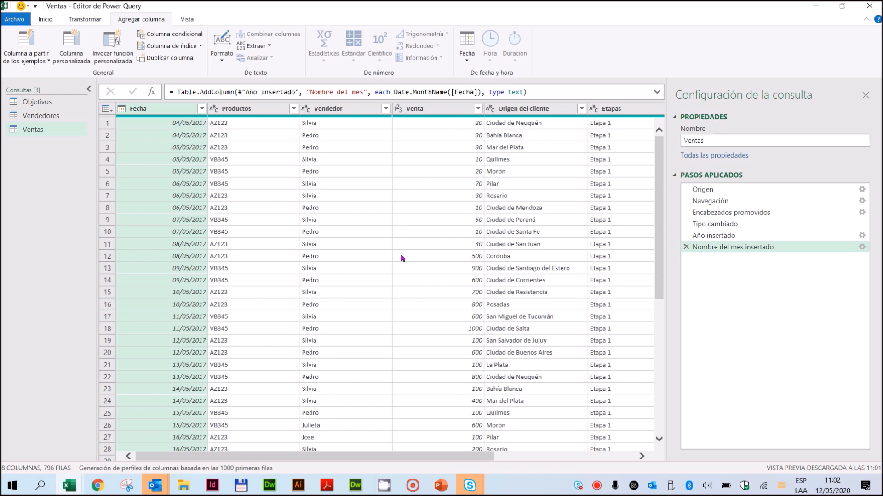
{"action": "left_click", "coordinate": [252, 109]}
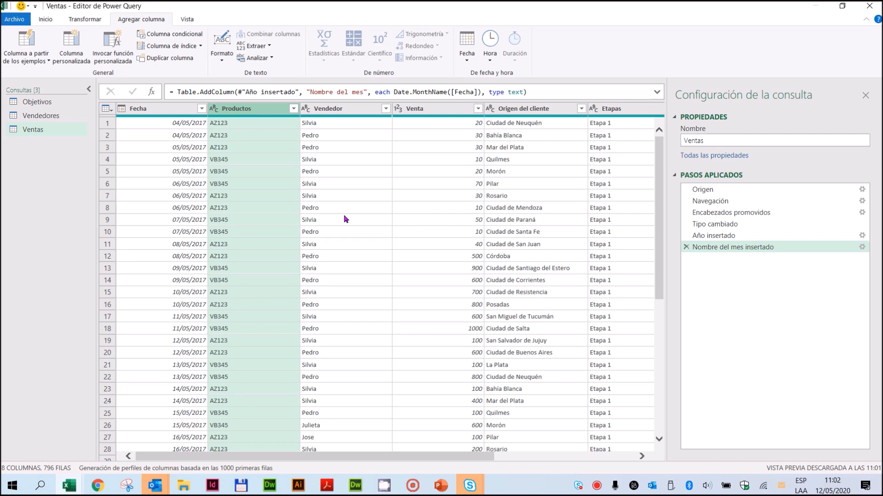
{"action": "left_click", "coordinate": [335, 109], "text": "ctrl"}
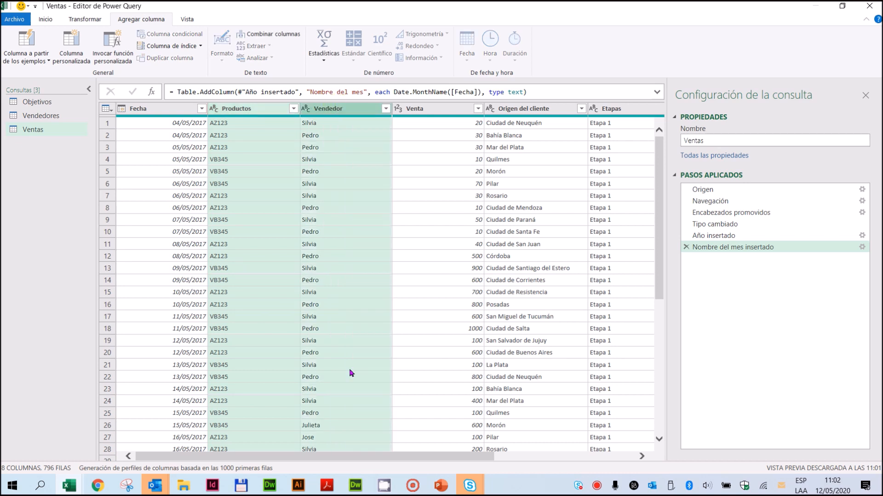
{"action": "left_click_drag", "start_coordinate": [445, 457], "coordinate": [661, 455]}
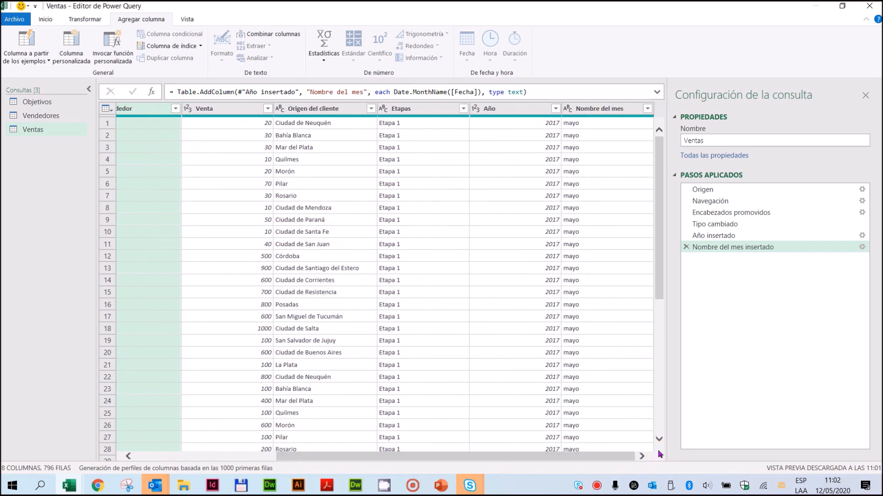
{"action": "left_click", "coordinate": [511, 116], "text": "ctrl"}
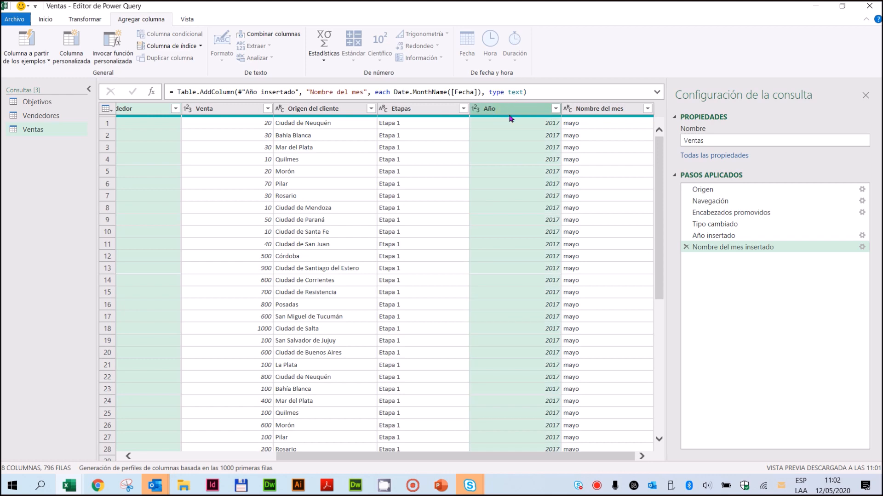
{"action": "left_click", "coordinate": [621, 110], "text": "ctrl"}
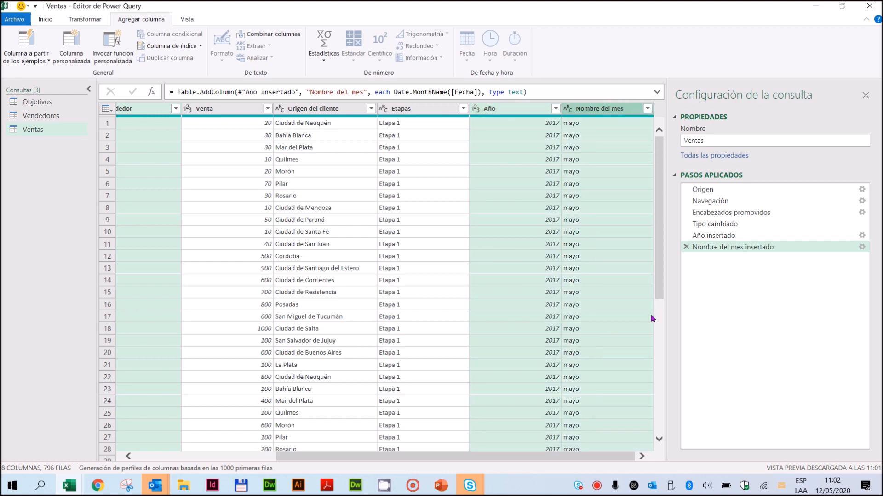
{"action": "left_click_drag", "start_coordinate": [550, 457], "coordinate": [242, 456]}
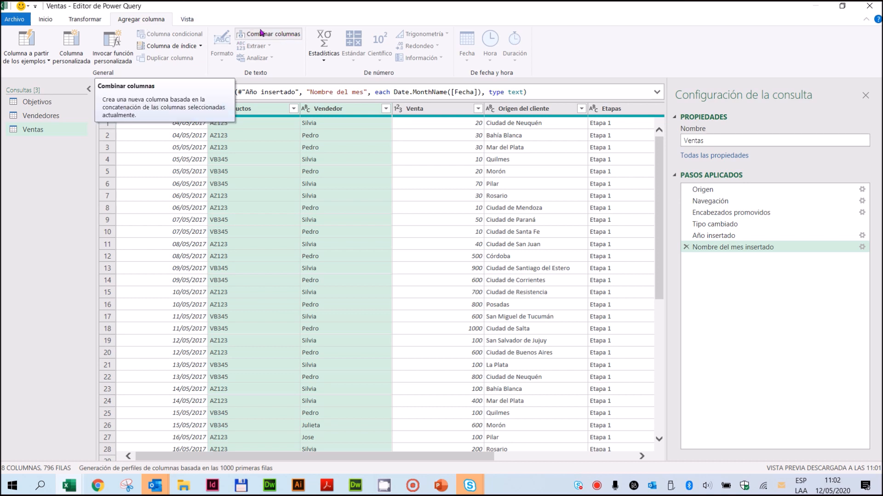
{"action": "left_click", "coordinate": [277, 40]}
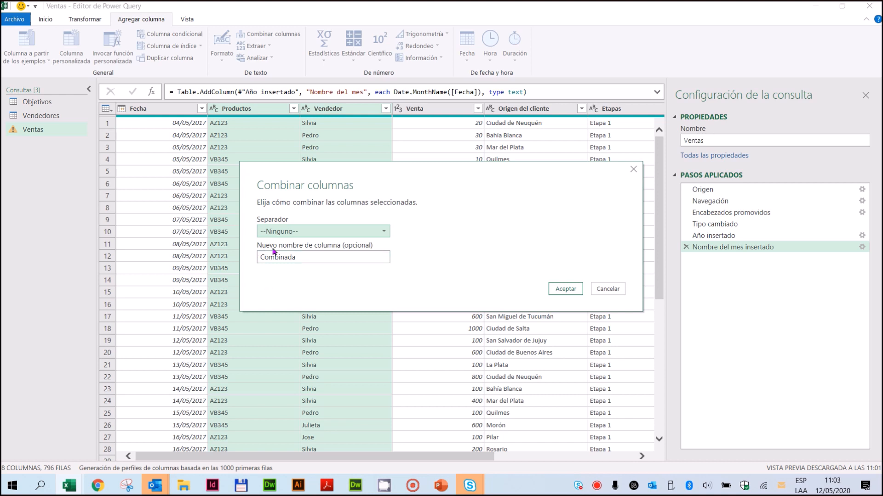
{"action": "left_click", "coordinate": [566, 290]}
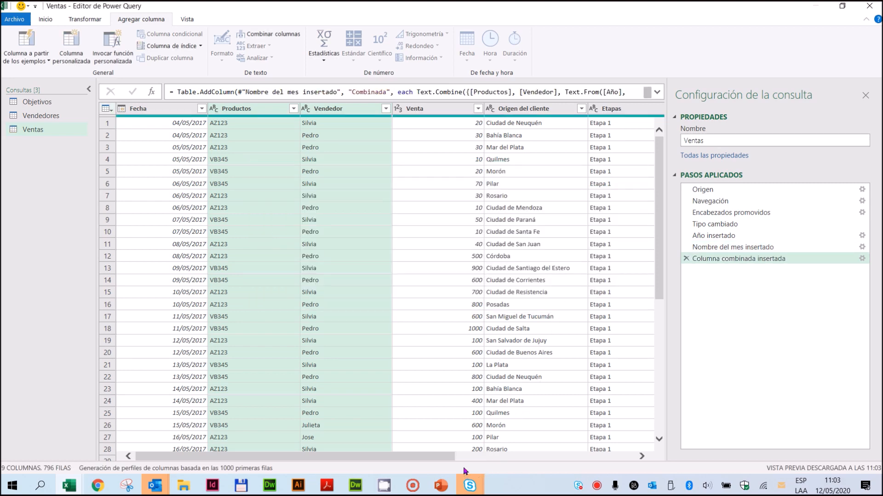
Step: Remove the helper columns Año and Nombre del mes from the Ventas query
{"action": "left_click_drag", "start_coordinate": [434, 457], "coordinate": [634, 458]}
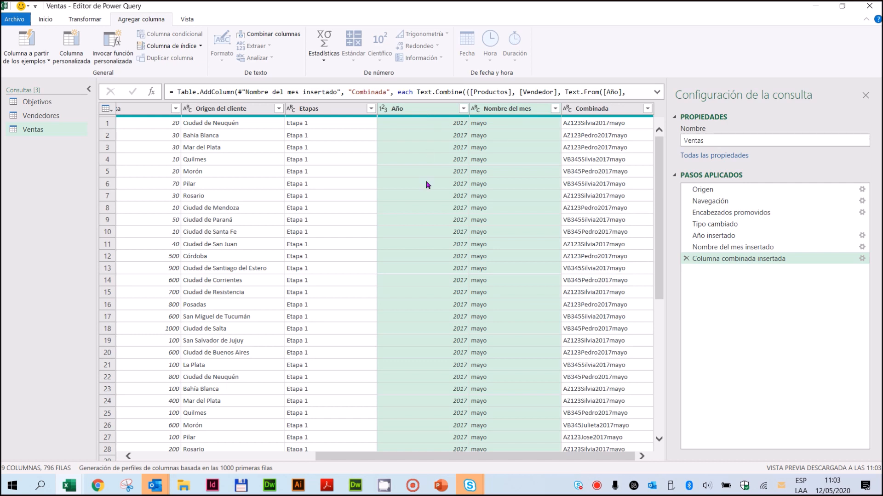
{"action": "left_click_drag", "start_coordinate": [421, 456], "coordinate": [444, 443]}
{"action": "left_click", "coordinate": [406, 109]}
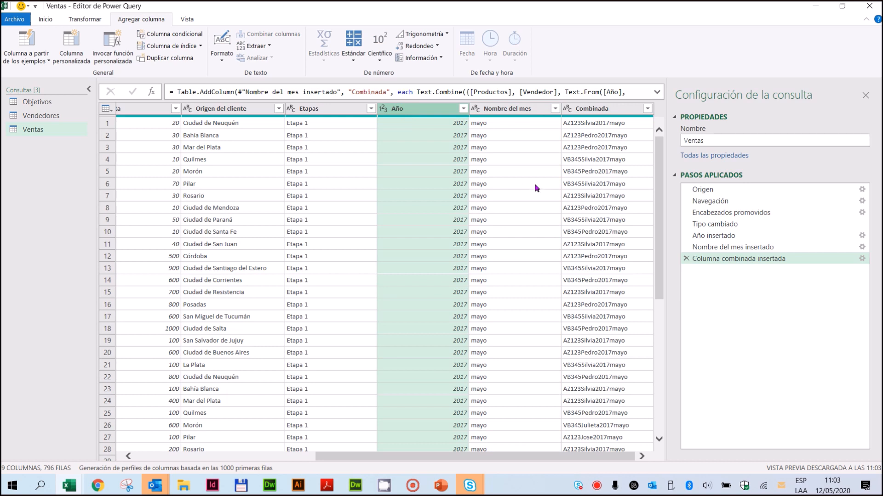
{"action": "left_click", "coordinate": [518, 109], "text": "ctrl"}
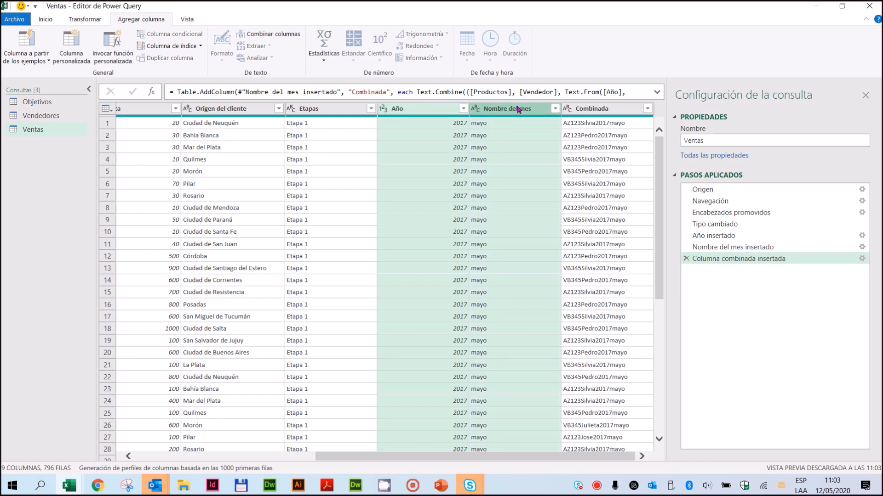
{"action": "right_click", "coordinate": [518, 109]}
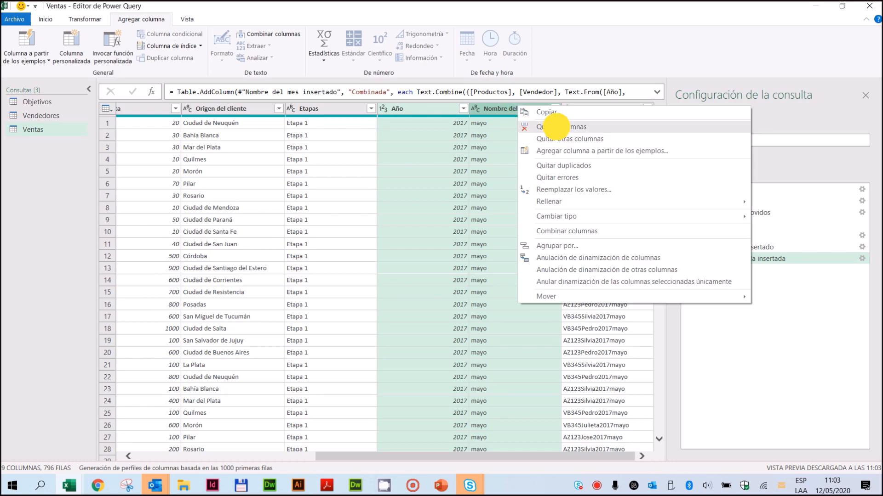
{"action": "left_click", "coordinate": [558, 128]}
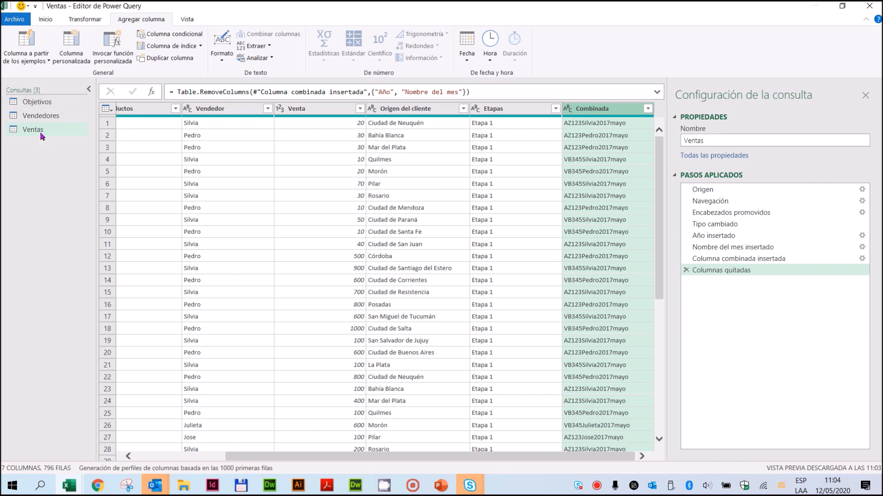
Step: Compare the Combinada key column of the Objetivos query with the one in the Ventas query
{"action": "left_click", "coordinate": [37, 101]}
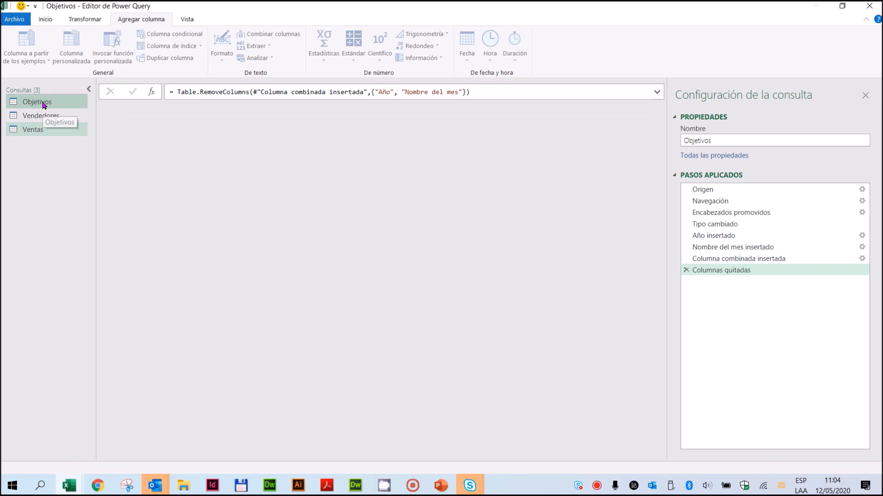
{"action": "left_click", "coordinate": [37, 131]}
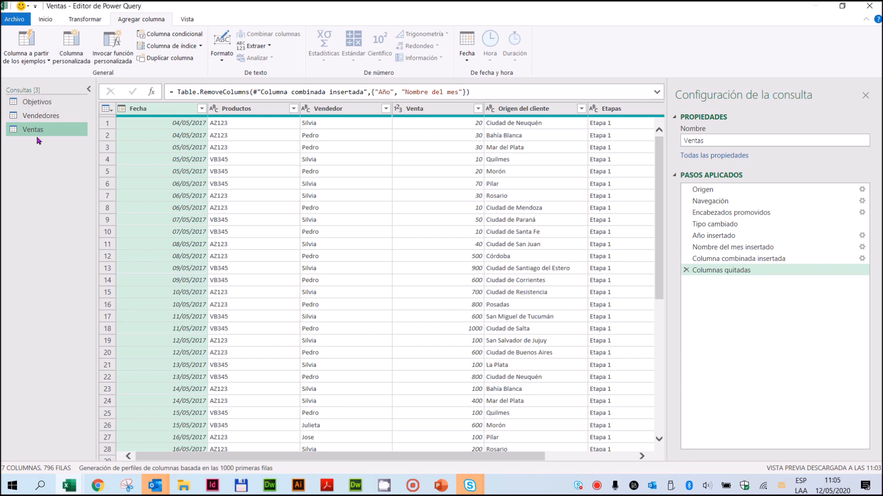
{"action": "left_click", "coordinate": [37, 102]}
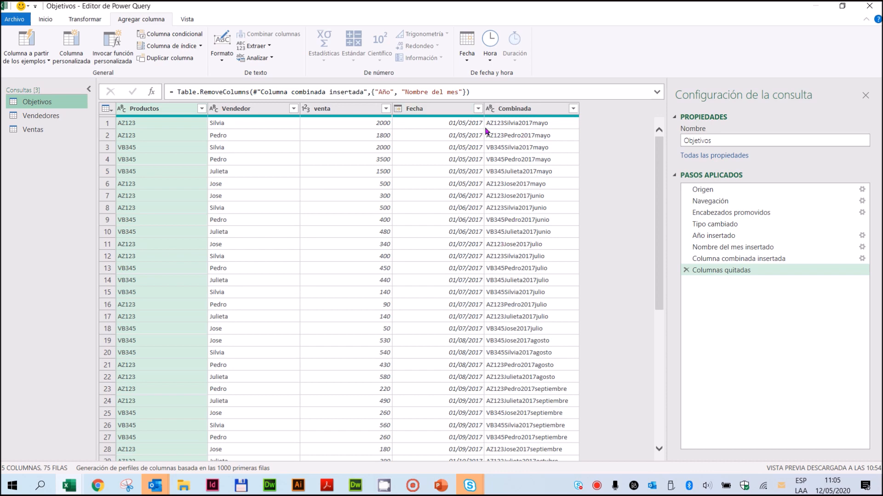
{"action": "left_click", "coordinate": [30, 129]}
{"action": "left_click_drag", "start_coordinate": [450, 456], "coordinate": [542, 456]}
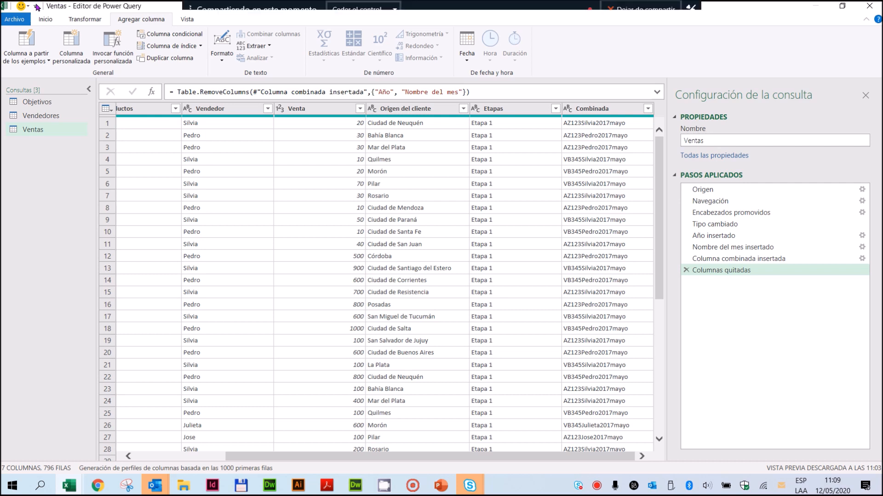
Step: Set the default query load to the data model only, without the worksheet, and close and load the queries
{"action": "left_click", "coordinate": [14, 22]}
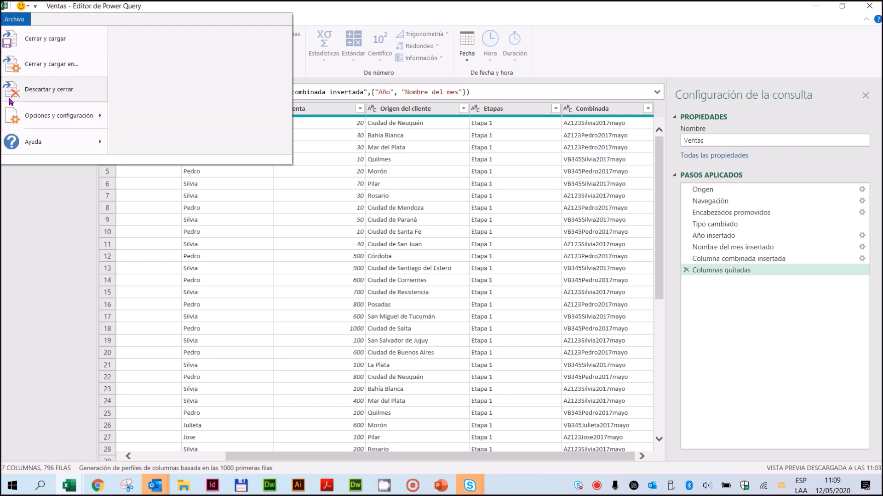
{"action": "mouse_move", "coordinate": [15, 121]}
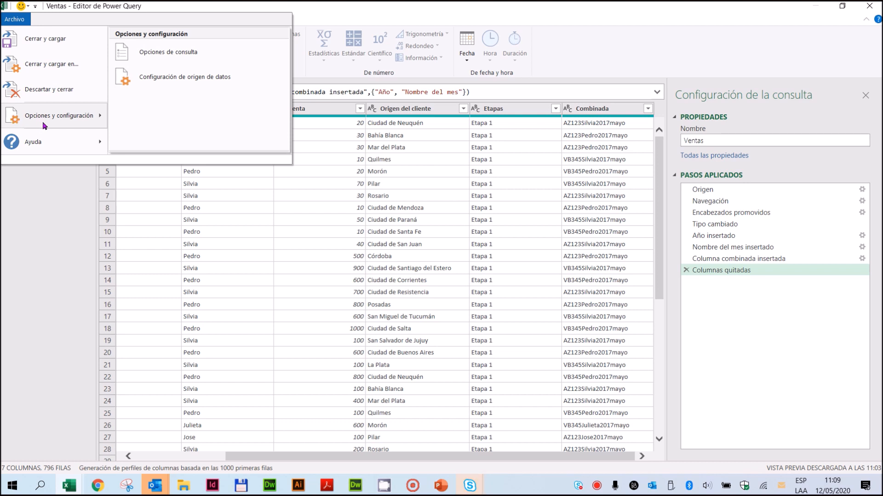
{"action": "left_click", "coordinate": [156, 53]}
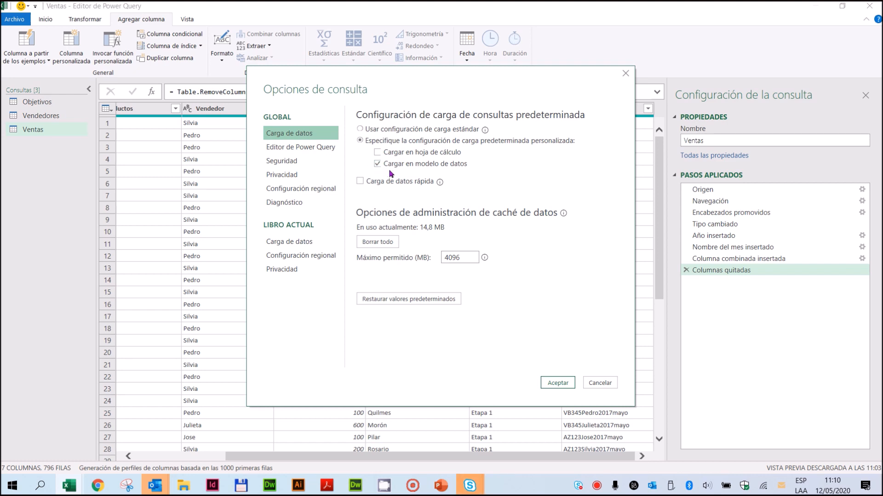
{"action": "left_click", "coordinate": [377, 152]}
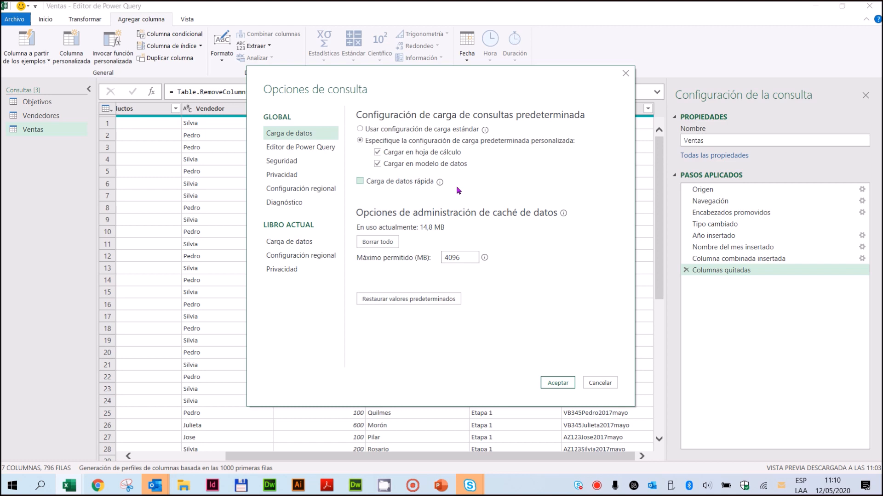
{"action": "left_click", "coordinate": [377, 153]}
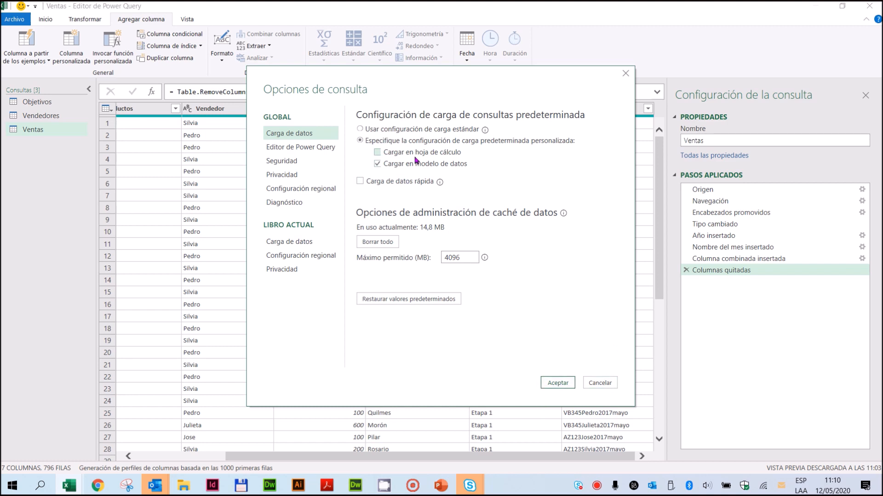
{"action": "left_click", "coordinate": [557, 384]}
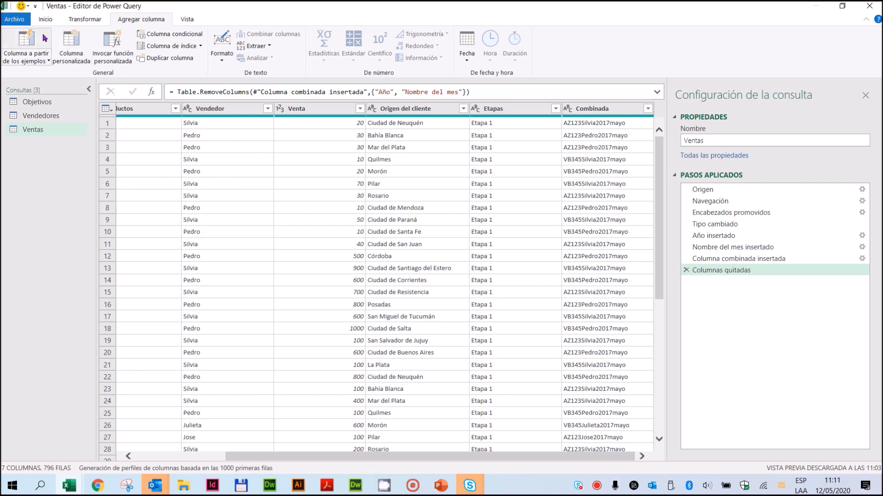
{"action": "left_click", "coordinate": [15, 20]}
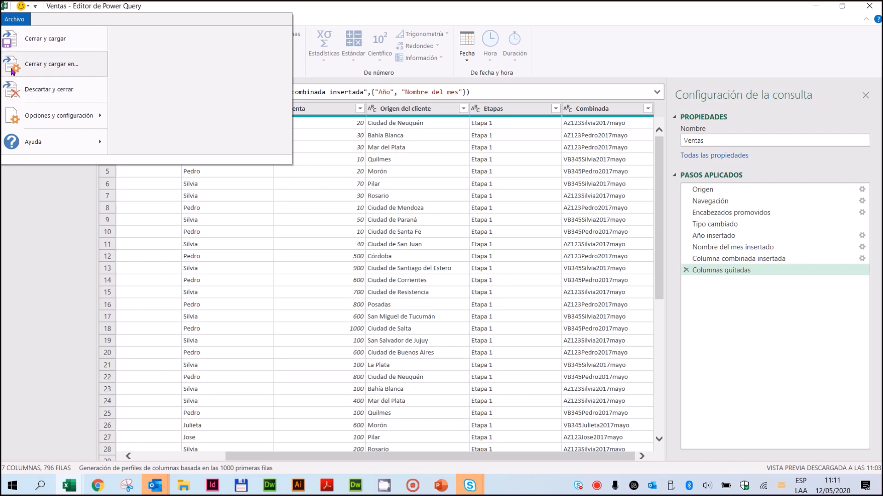
{"action": "left_click", "coordinate": [7, 43]}
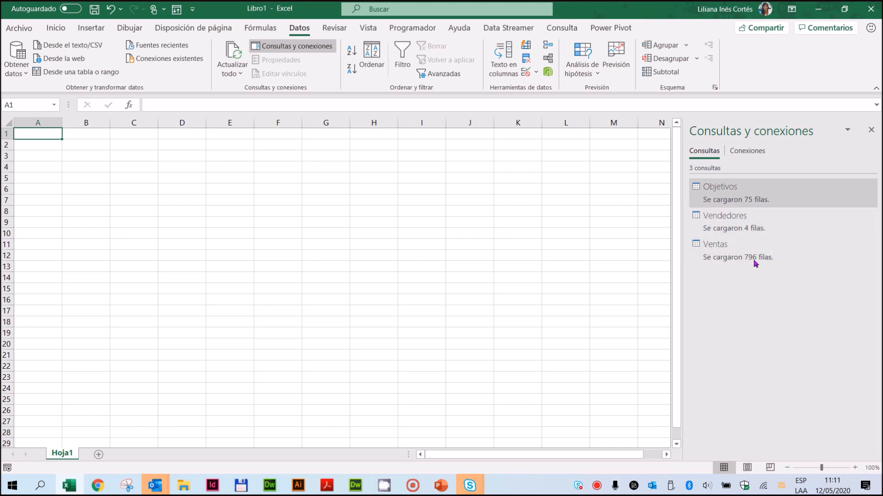
Step: Reopen the Ventas query to review the default data load options, and close and load it again
{"action": "left_click", "coordinate": [718, 245]}
{"action": "double_click", "coordinate": [718, 245]}
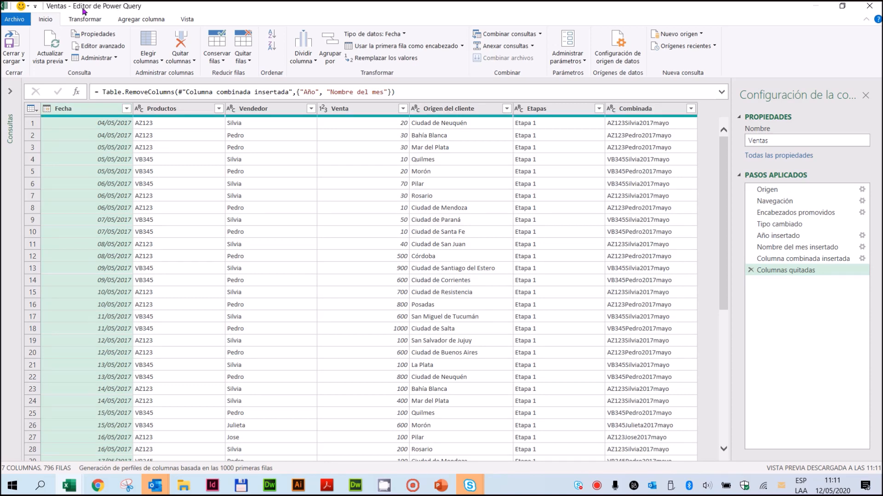
{"action": "left_click", "coordinate": [15, 19]}
{"action": "left_click", "coordinate": [15, 19]}
{"action": "left_click", "coordinate": [14, 19]}
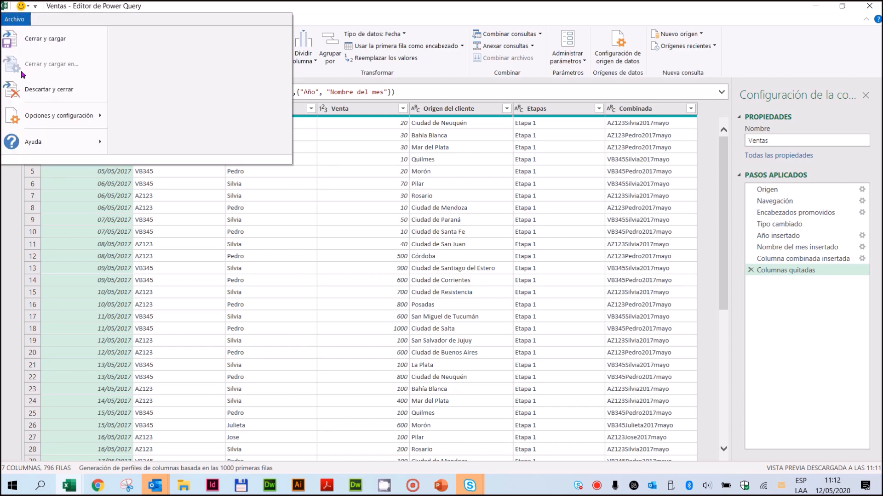
{"action": "mouse_move", "coordinate": [32, 119]}
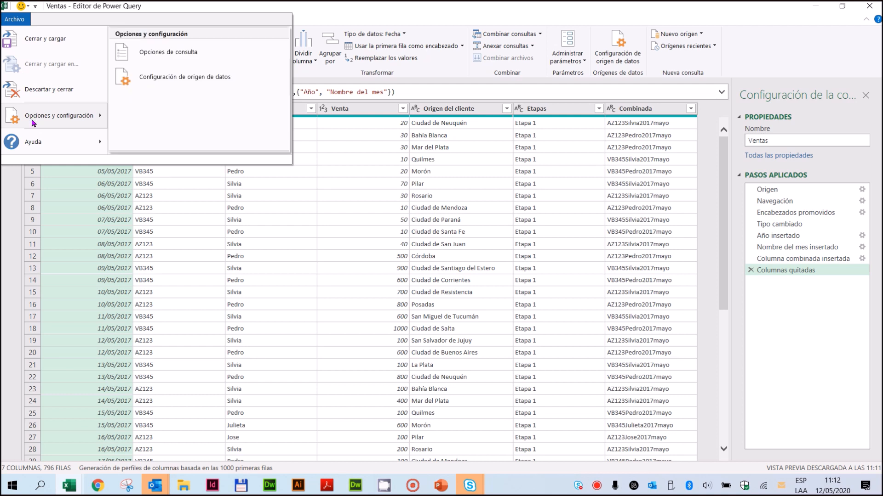
{"action": "left_click", "coordinate": [182, 58]}
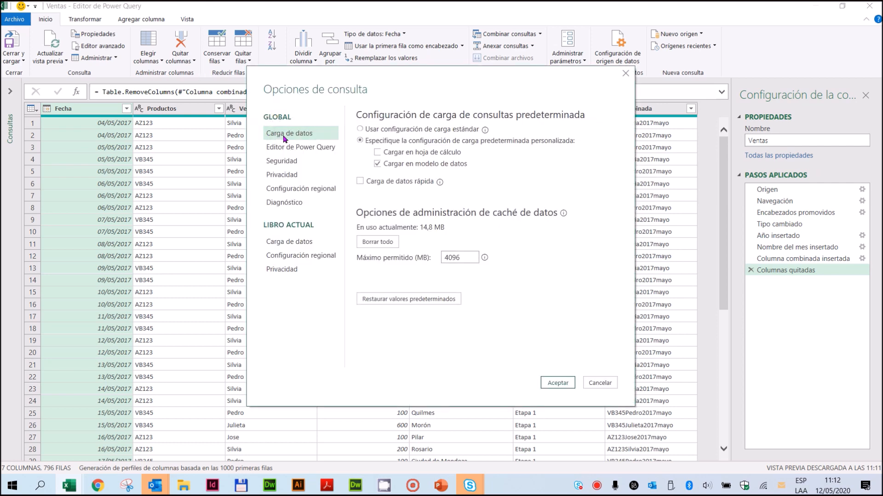
{"action": "left_click", "coordinate": [291, 138]}
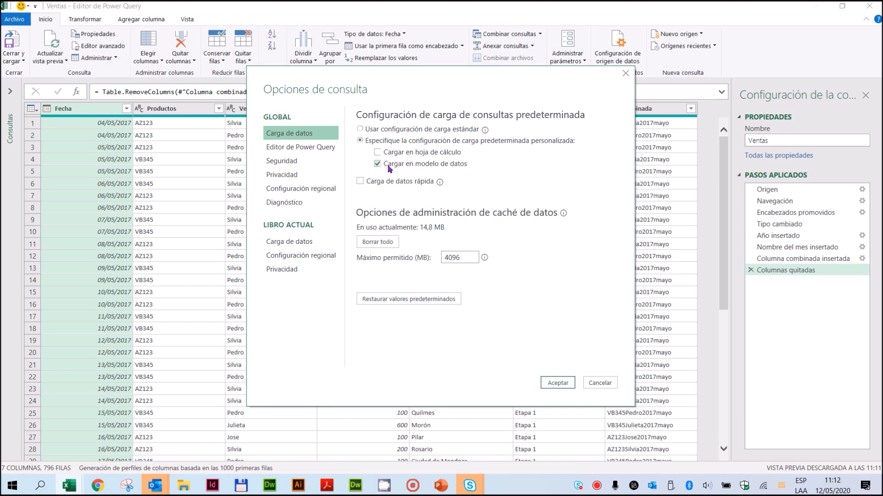
{"action": "left_click", "coordinate": [555, 385]}
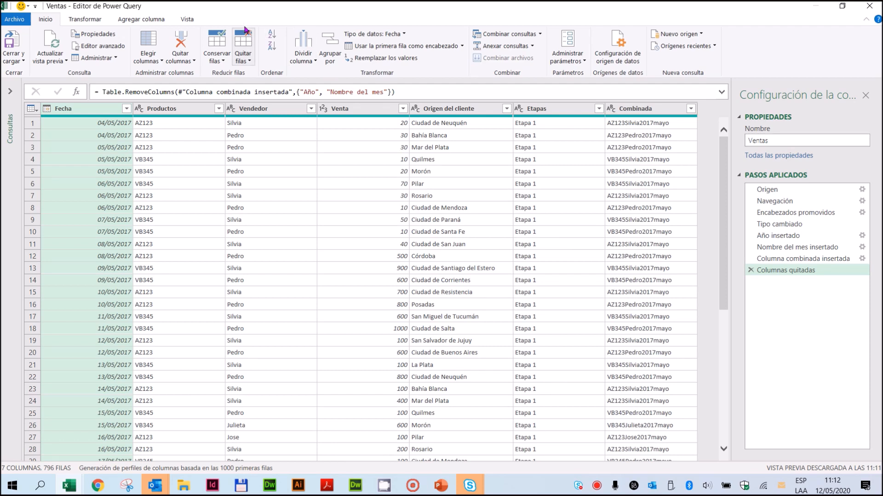
{"action": "left_click", "coordinate": [13, 21]}
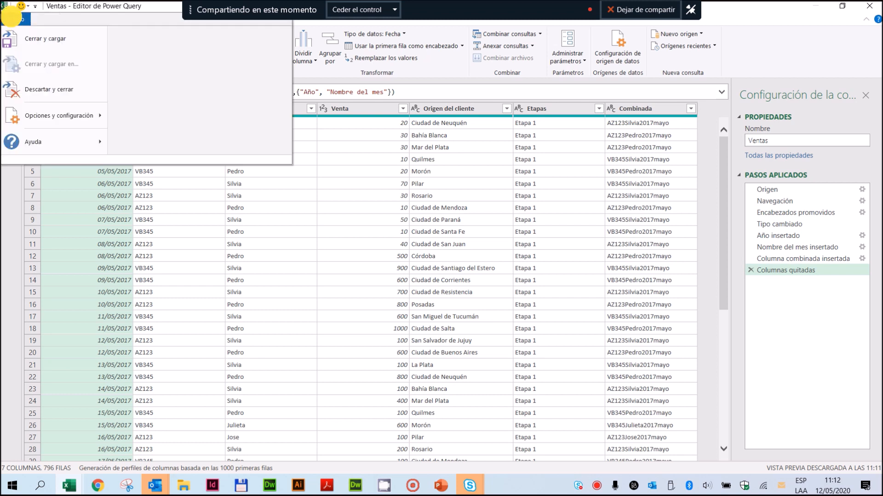
{"action": "left_click", "coordinate": [8, 43]}
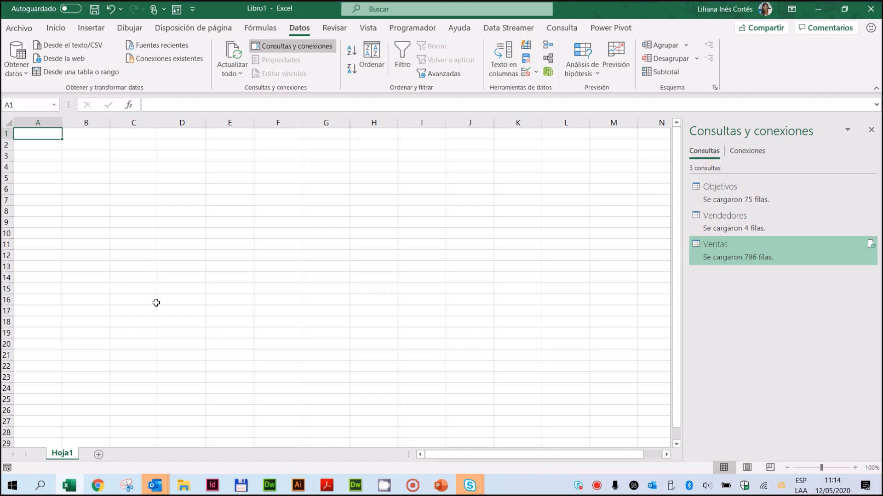
Step: Save the workbook as Clase 1 in the Clase Query folder
{"action": "left_click", "coordinate": [96, 8]}
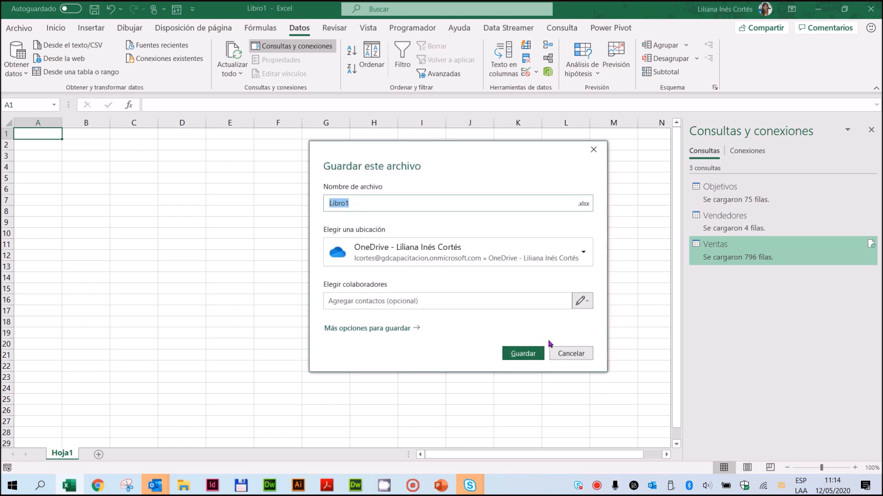
{"action": "left_click", "coordinate": [586, 256]}
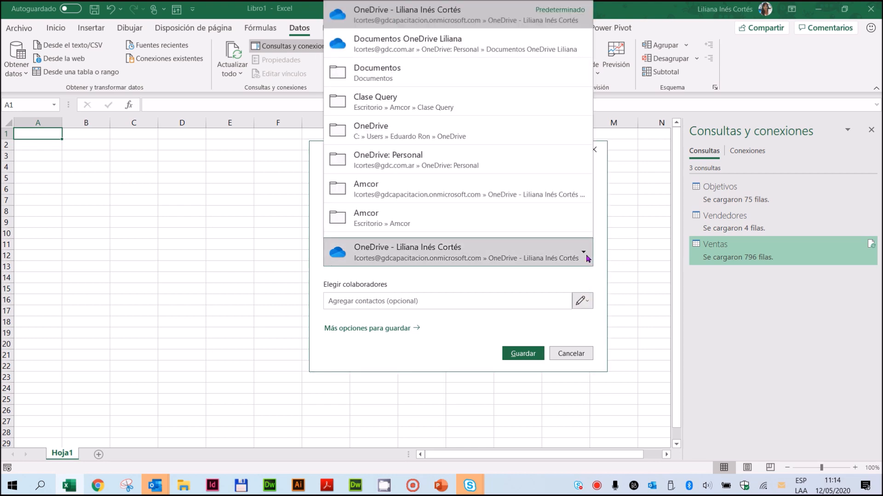
{"action": "left_click", "coordinate": [459, 110]}
{"action": "left_click", "coordinate": [359, 203]}
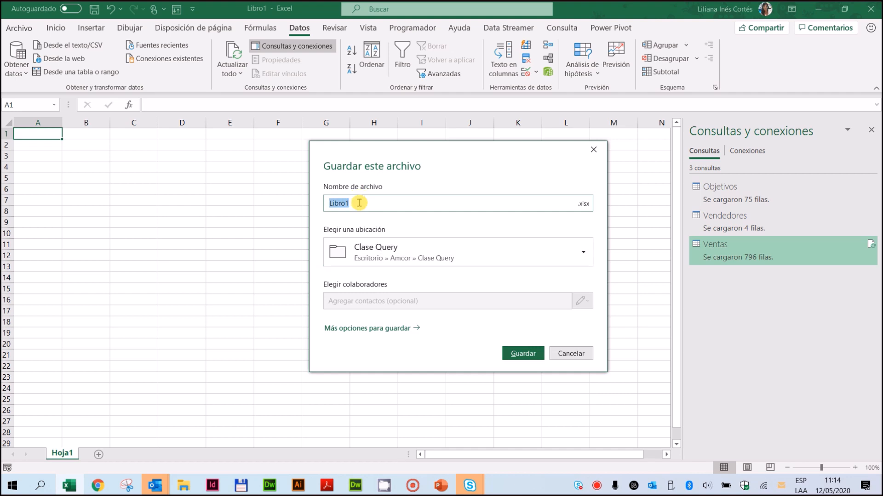
{"action": "type", "text": "Clase 1"}
{"action": "left_click", "coordinate": [510, 350]}
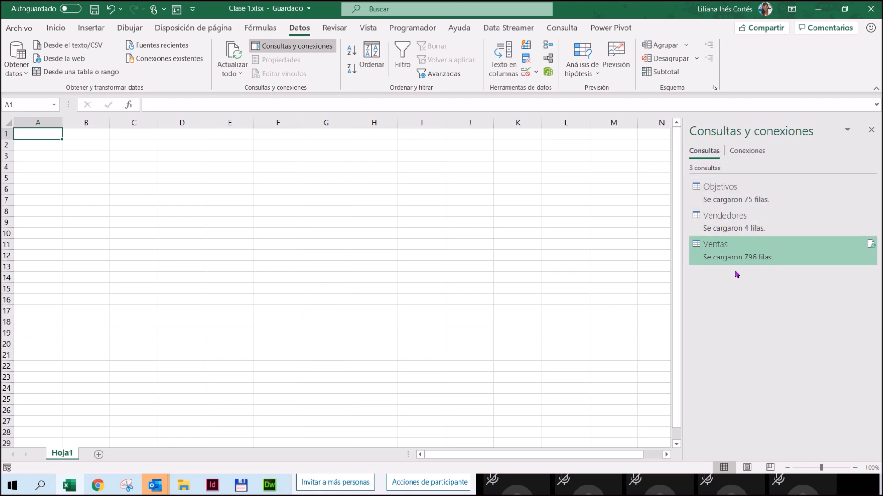
Step: Hide and redisplay the list of queries and connections, and open the workbook's data model in Power Pivot
{"action": "left_click", "coordinate": [871, 130]}
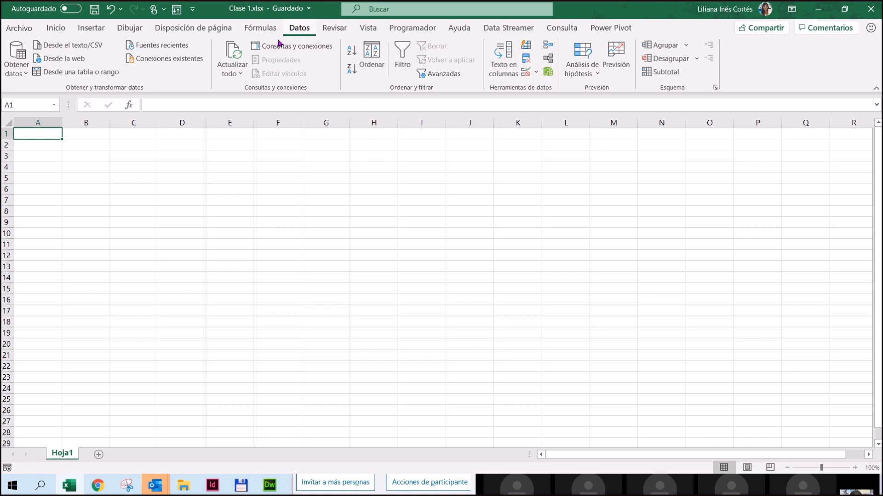
{"action": "left_click", "coordinate": [311, 51]}
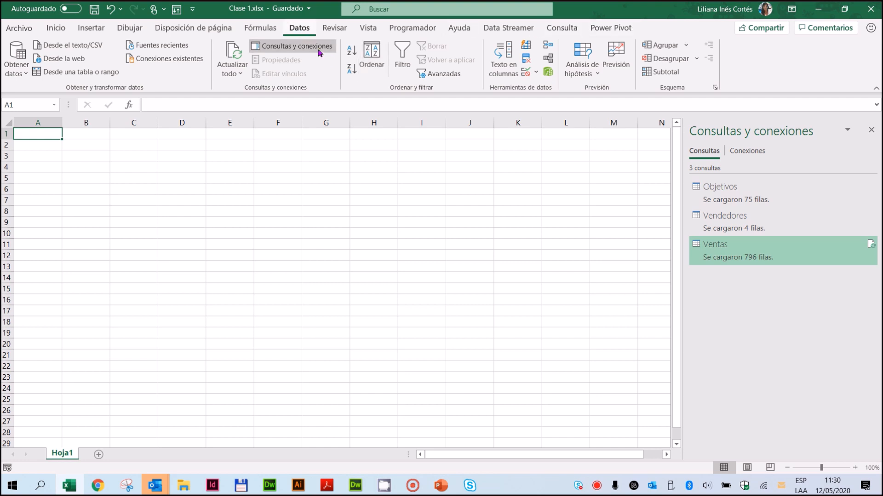
{"action": "left_click", "coordinate": [547, 77]}
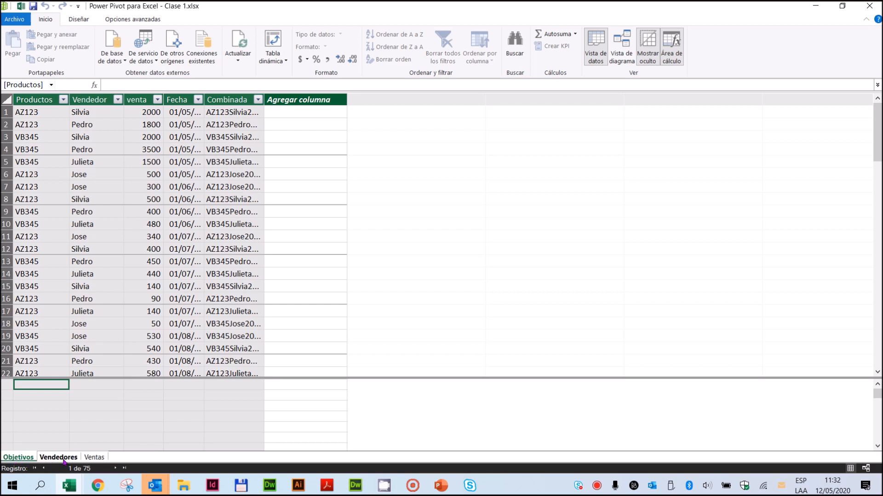
Step: Look through the Objetivos, Vendedores and Ventas tables in the data model
{"action": "left_click", "coordinate": [21, 459]}
{"action": "left_click", "coordinate": [47, 458]}
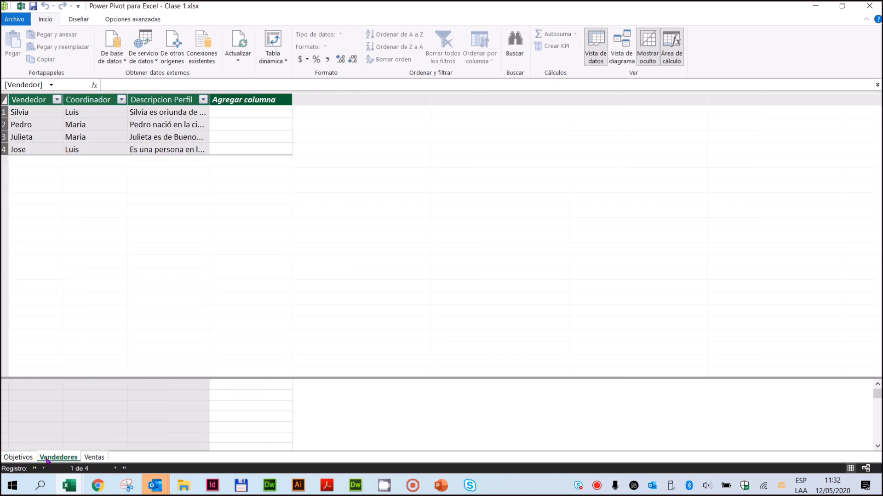
{"action": "left_click", "coordinate": [94, 458]}
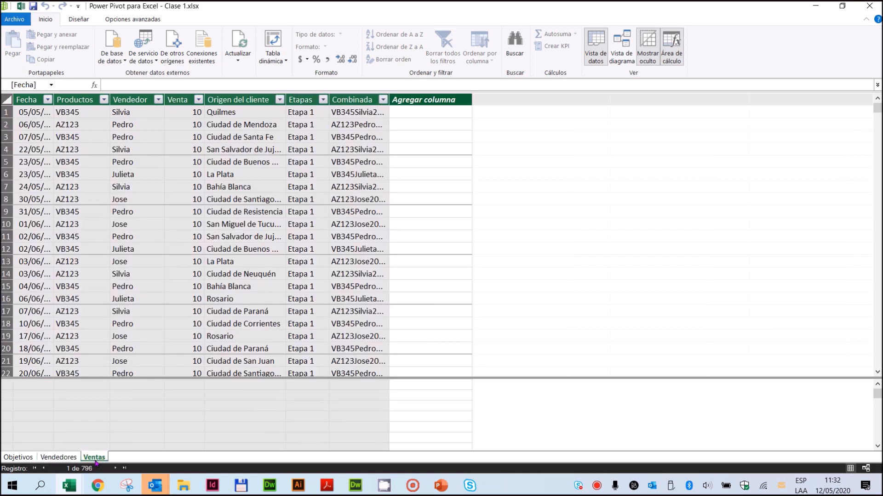
{"action": "left_click", "coordinate": [59, 458]}
{"action": "left_click", "coordinate": [19, 458]}
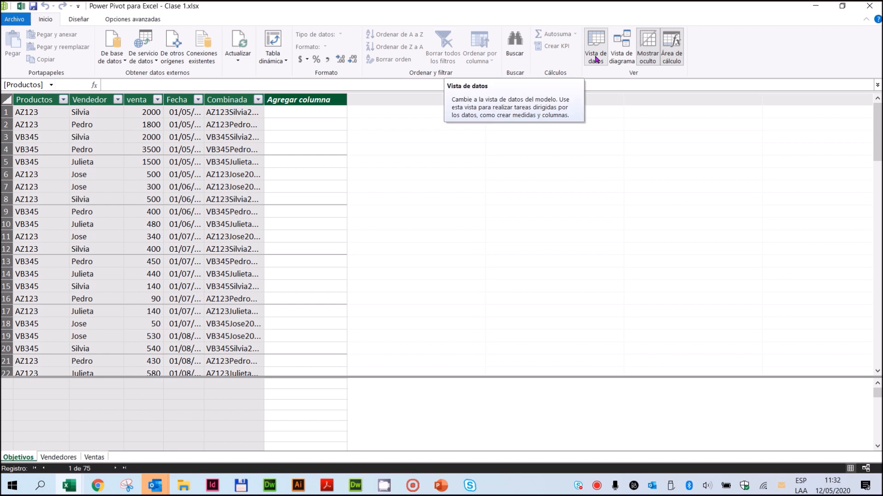
Step: Show the data model as a diagram and reorder the tables as Ventas, Objetivos and Vendedores
{"action": "left_click", "coordinate": [625, 55]}
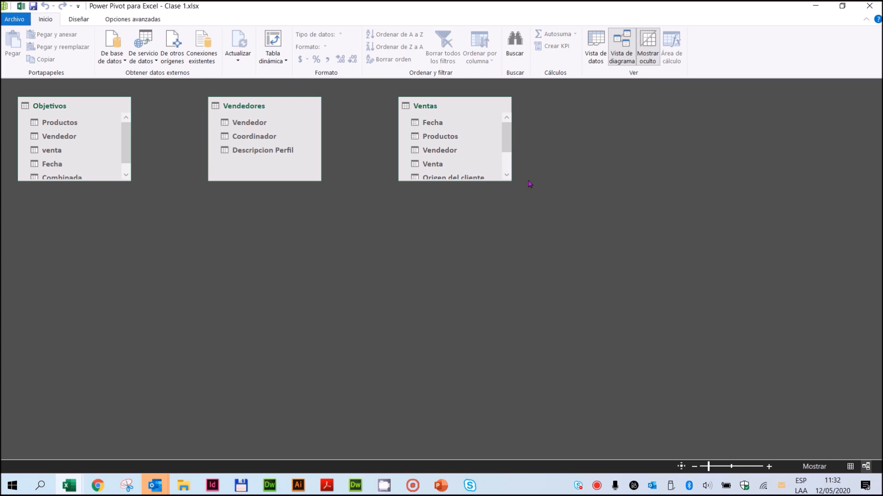
{"action": "left_click_drag", "start_coordinate": [251, 106], "coordinate": [600, 106]}
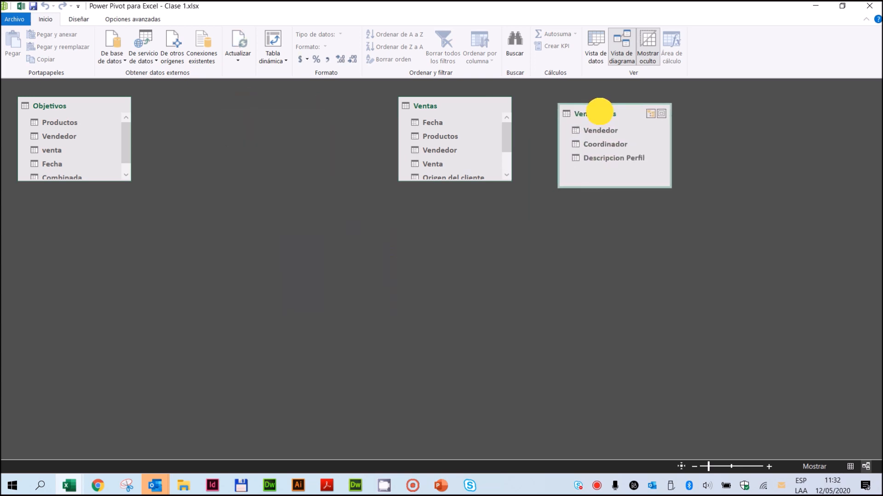
{"action": "left_click_drag", "start_coordinate": [455, 108], "coordinate": [262, 114]}
{"action": "left_click_drag", "start_coordinate": [82, 105], "coordinate": [430, 118]}
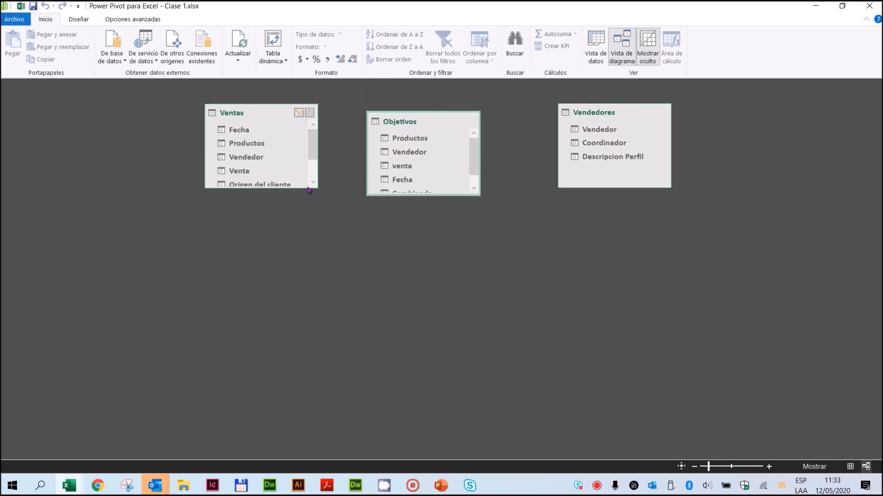
Step: Enlarge the Ventas and Objetivos tables to show all their fields, and place Vendedores to the left of Ventas
{"action": "left_click_drag", "start_coordinate": [317, 187], "coordinate": [327, 254]}
{"action": "left_click_drag", "start_coordinate": [476, 194], "coordinate": [492, 244]}
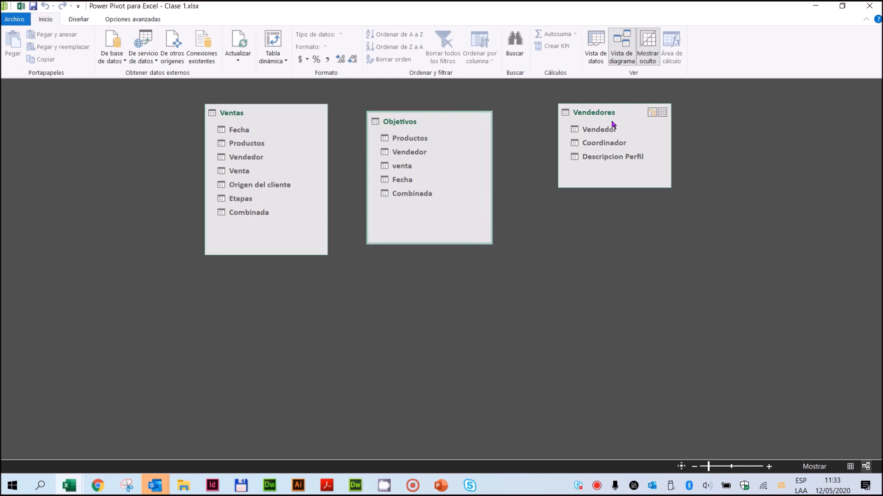
{"action": "left_click_drag", "start_coordinate": [607, 111], "coordinate": [87, 118]}
{"action": "left_click_drag", "start_coordinate": [246, 112], "coordinate": [248, 134]}
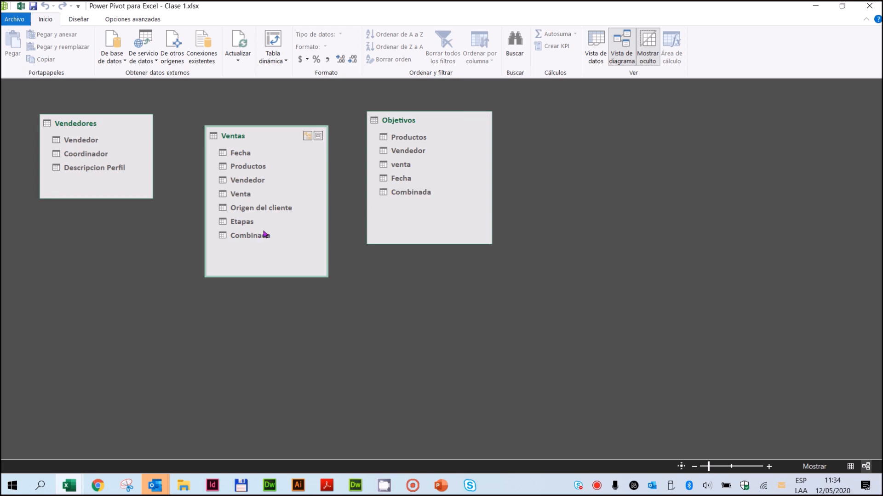
Step: Relate the Combinada field of Objetivos to Combinada in Ventas, and move the Ventas table lower in the diagram
{"action": "left_click", "coordinate": [401, 192]}
{"action": "left_click_drag", "start_coordinate": [401, 192], "coordinate": [256, 235]}
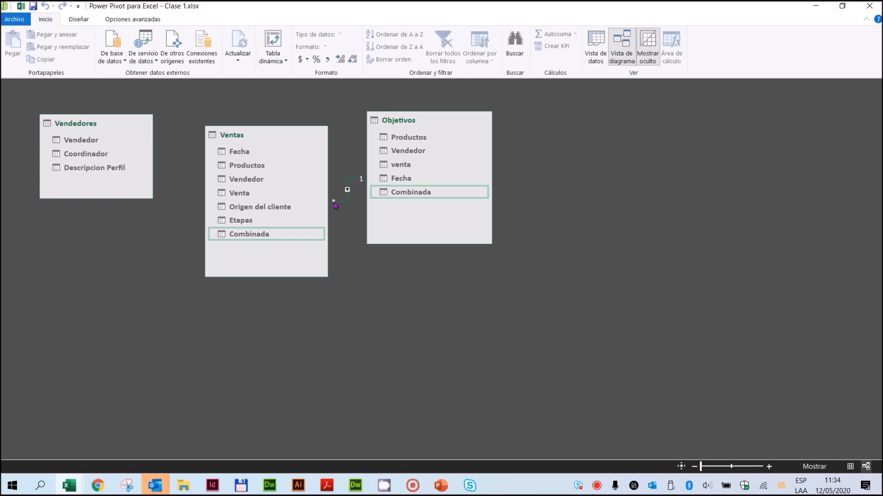
{"action": "left_click_drag", "start_coordinate": [265, 138], "coordinate": [238, 181]}
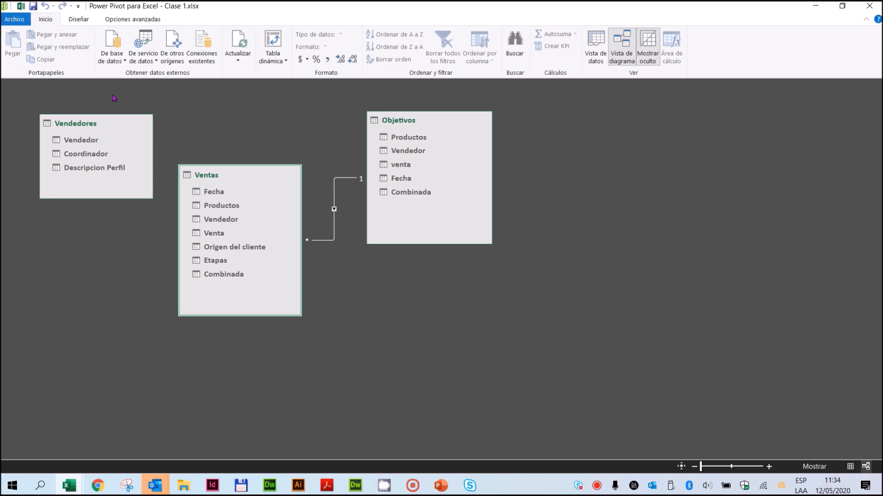
Step: Place the Vendedores table to the right of Objetivos and relate its Vendedor field to Vendedor in Objetivos
{"action": "left_click", "coordinate": [78, 123]}
{"action": "left_click_drag", "start_coordinate": [77, 123], "coordinate": [565, 135]}
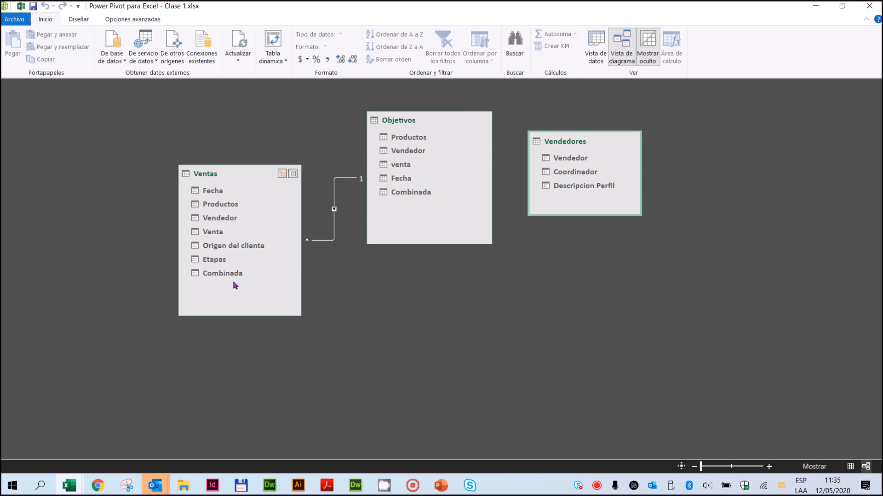
{"action": "left_click", "coordinate": [563, 158]}
{"action": "left_click_drag", "start_coordinate": [563, 158], "coordinate": [414, 150]}
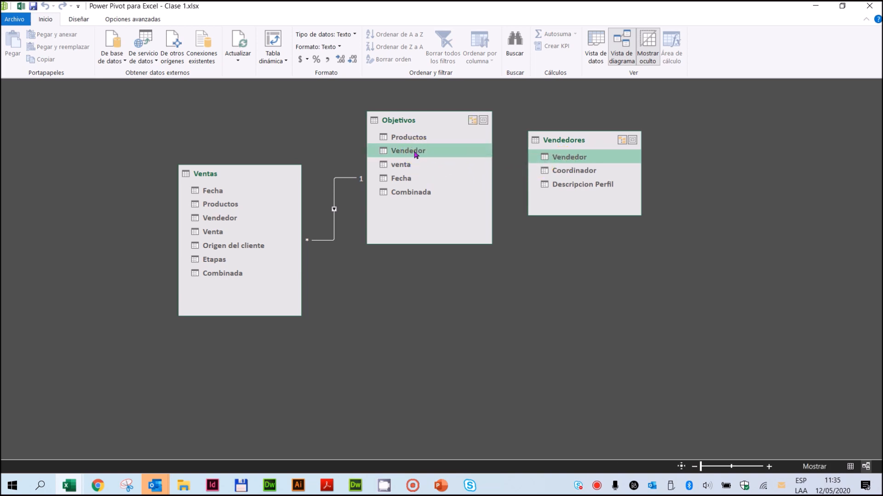
Step: Move the Vendedores table up and farther right of Objetivos, and add a new date table to the model
{"action": "left_click_drag", "start_coordinate": [582, 144], "coordinate": [653, 110]}
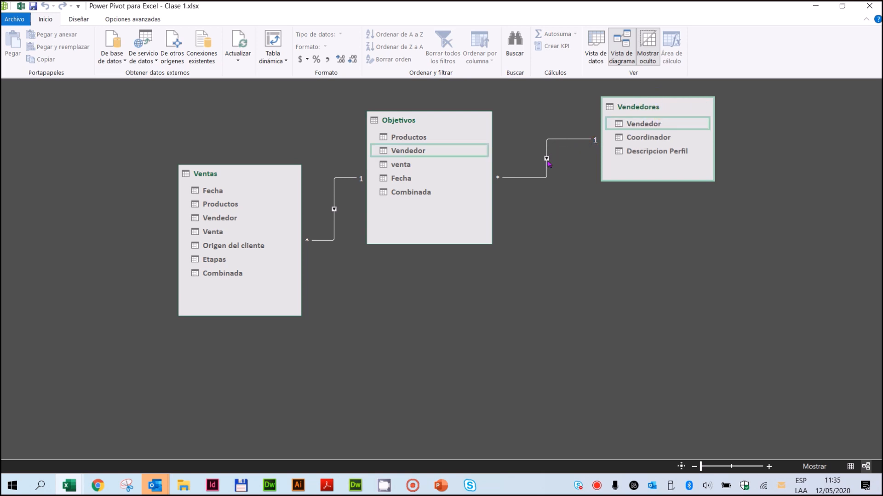
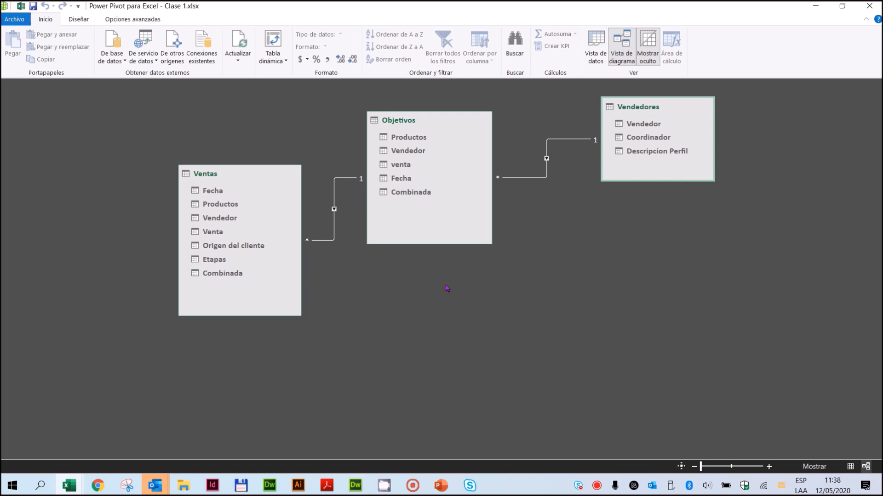
{"action": "left_click", "coordinate": [79, 20]}
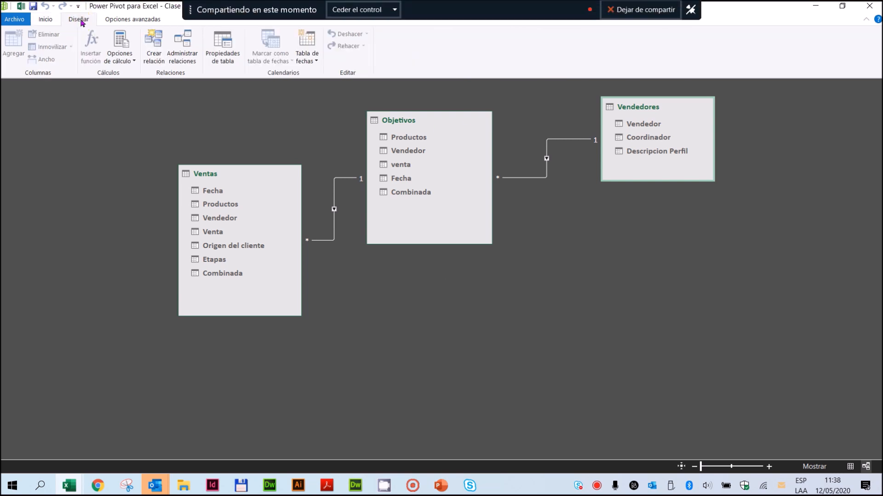
{"action": "left_click", "coordinate": [316, 66]}
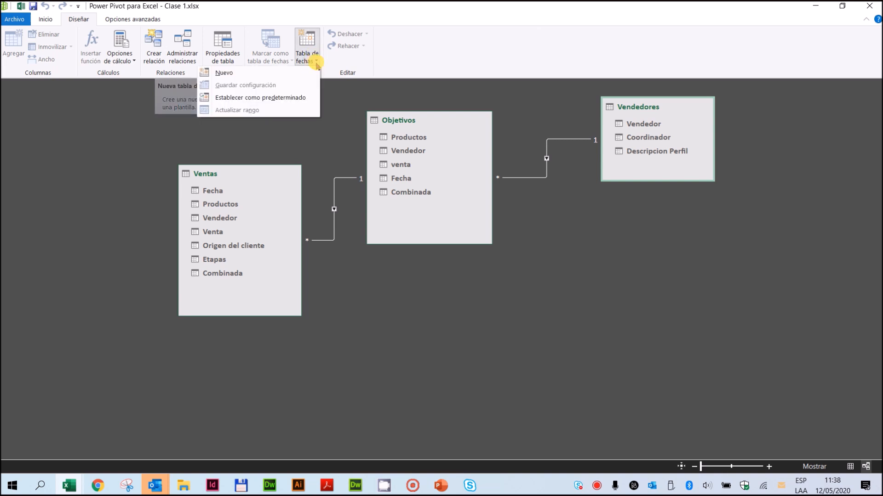
{"action": "left_click", "coordinate": [235, 76]}
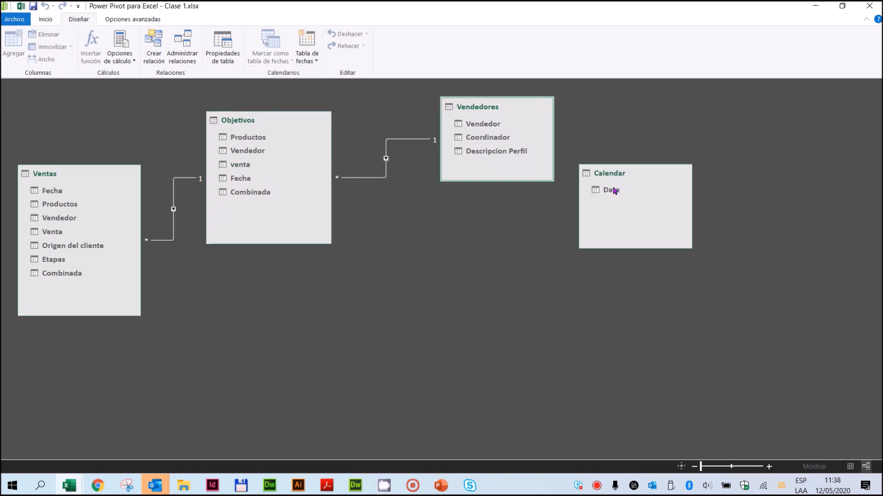
Step: Place the Calendar table below Vendedores, enlarge it to show its fields, and collapse its Date Hierarchy
{"action": "left_click", "coordinate": [621, 175]}
{"action": "left_click_drag", "start_coordinate": [622, 175], "coordinate": [537, 230]}
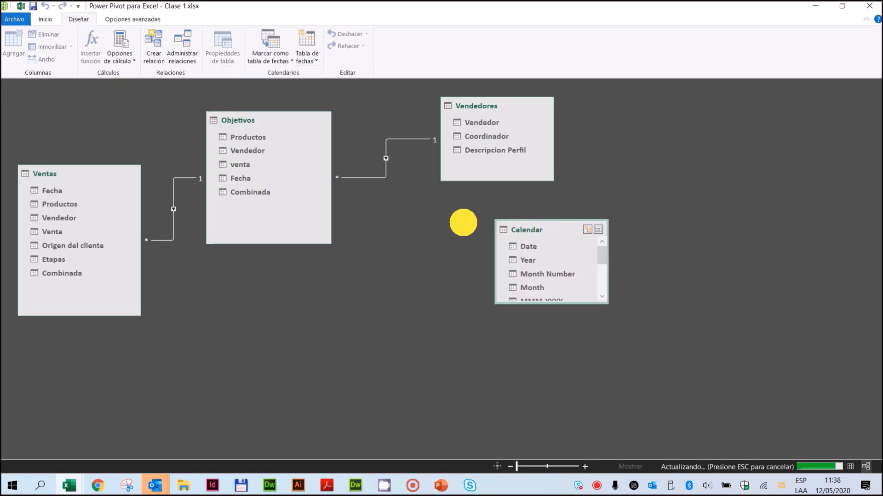
{"action": "left_click_drag", "start_coordinate": [607, 302], "coordinate": [654, 385]}
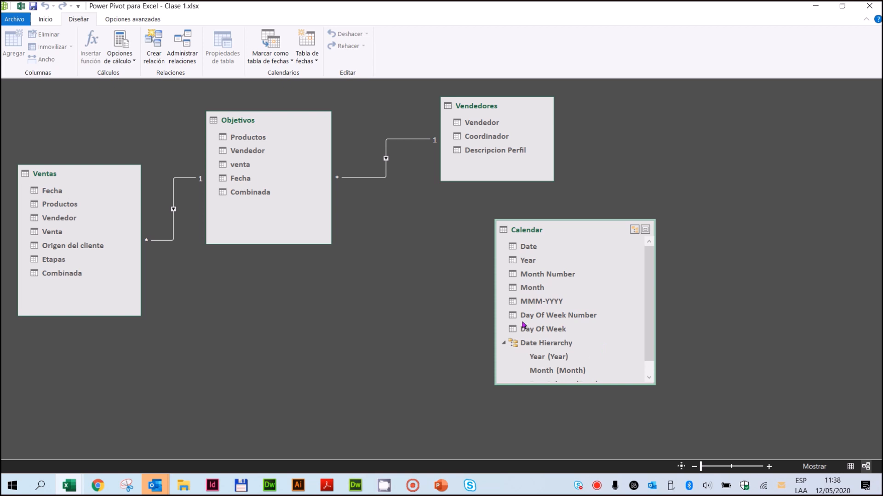
{"action": "scroll", "coordinate": [606, 348], "scroll_direction": "down", "scroll_amount": 1}
{"action": "scroll", "coordinate": [594, 344], "scroll_direction": "up", "scroll_amount": 1}
{"action": "left_click_drag", "start_coordinate": [553, 234], "coordinate": [435, 233]}
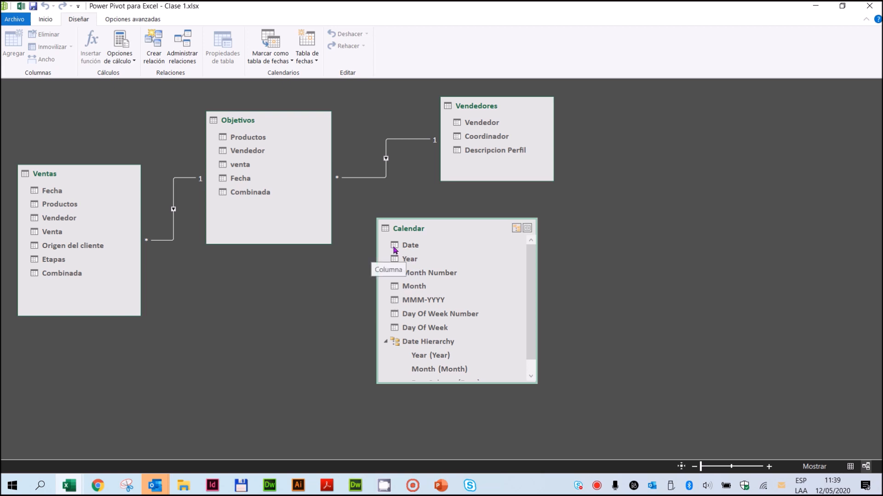
{"action": "scroll", "coordinate": [537, 297], "scroll_direction": "down", "scroll_amount": 1}
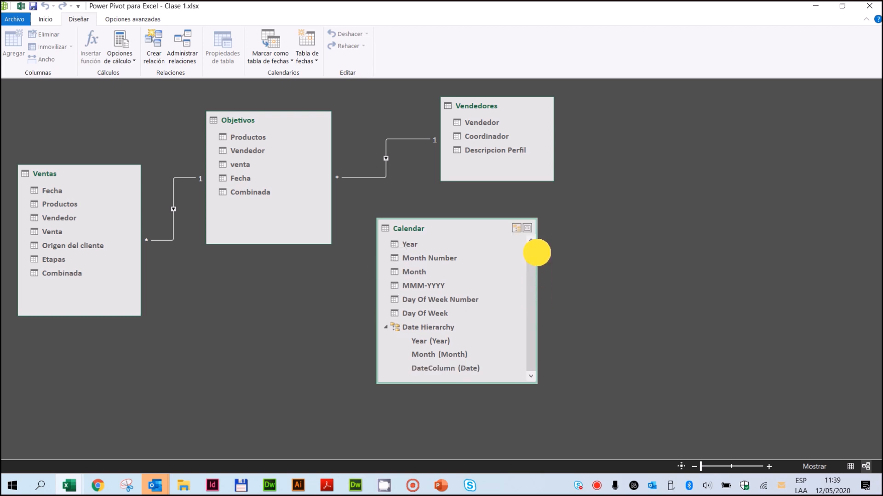
{"action": "left_click", "coordinate": [384, 328]}
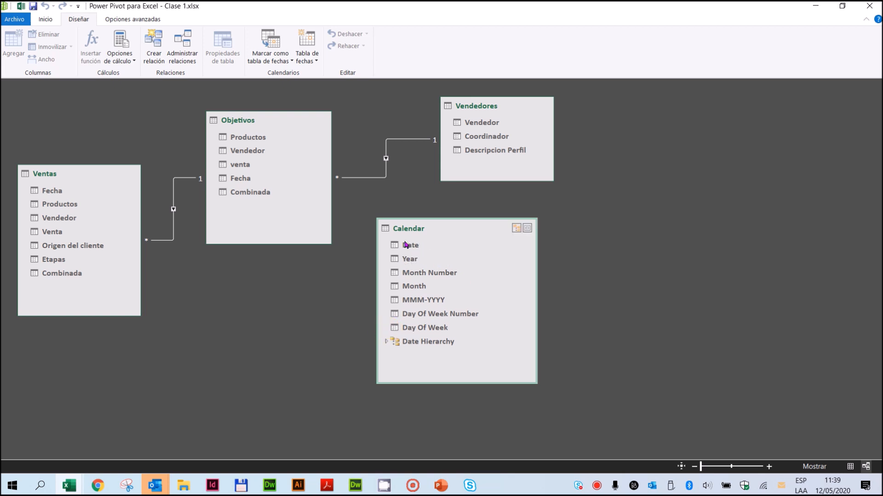
Step: Relate the Date field of Calendar to Fecha in Objetivos, and move the Calendar table lower and farther right in the diagram
{"action": "left_click_drag", "start_coordinate": [406, 245], "coordinate": [247, 179]}
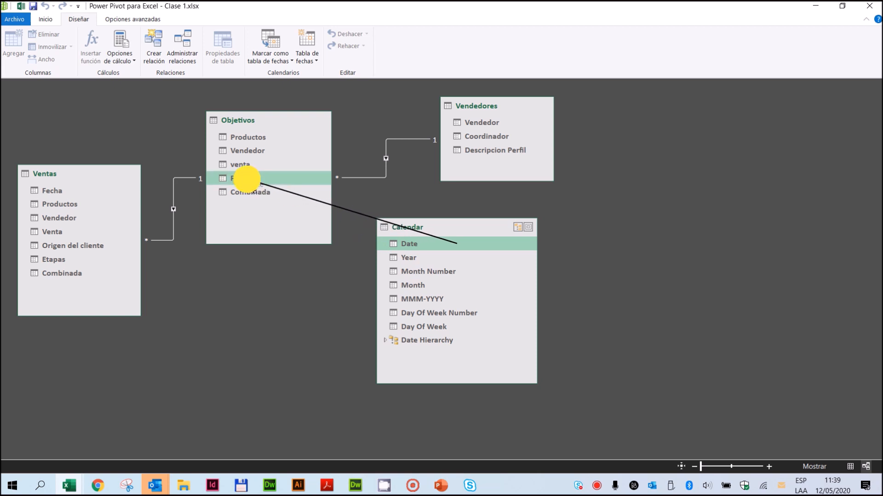
{"action": "left_click_drag", "start_coordinate": [247, 179], "coordinate": [247, 179]}
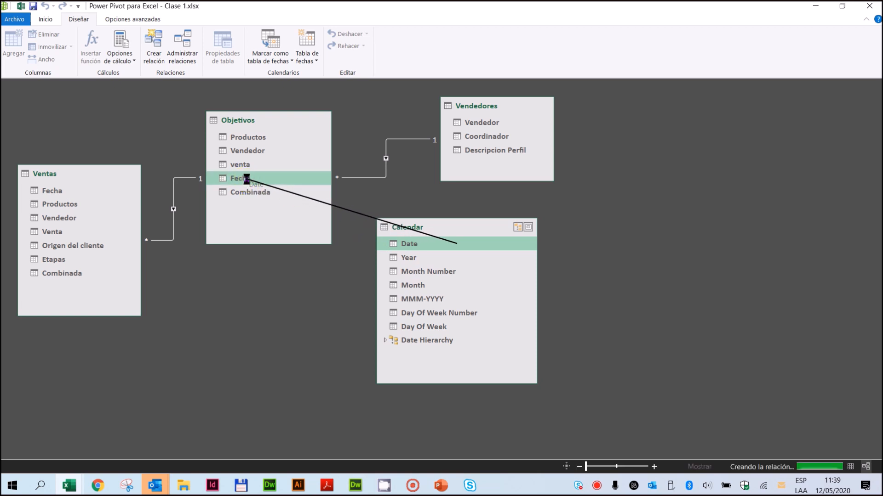
{"action": "left_click", "coordinate": [466, 228]}
{"action": "left_click_drag", "start_coordinate": [466, 227], "coordinate": [535, 294]}
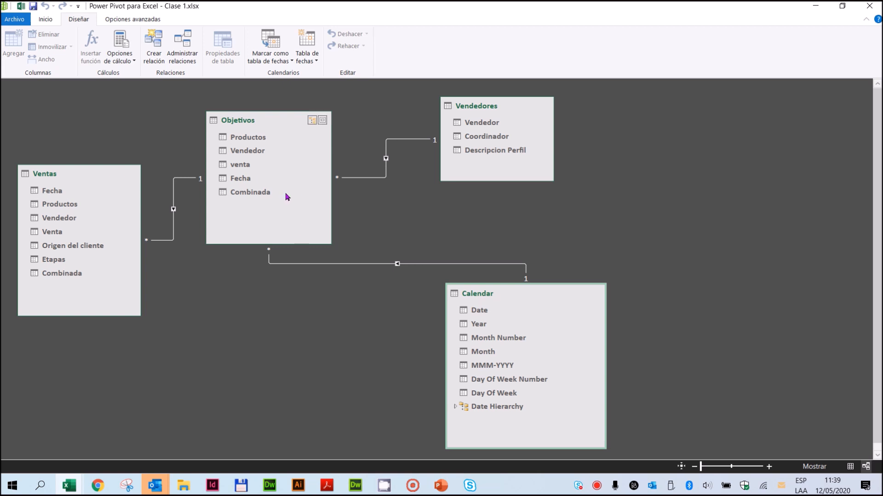
Step: Hide the Combinada field from client tools in both the Objetivos and Ventas tables
{"action": "left_click", "coordinate": [259, 196]}
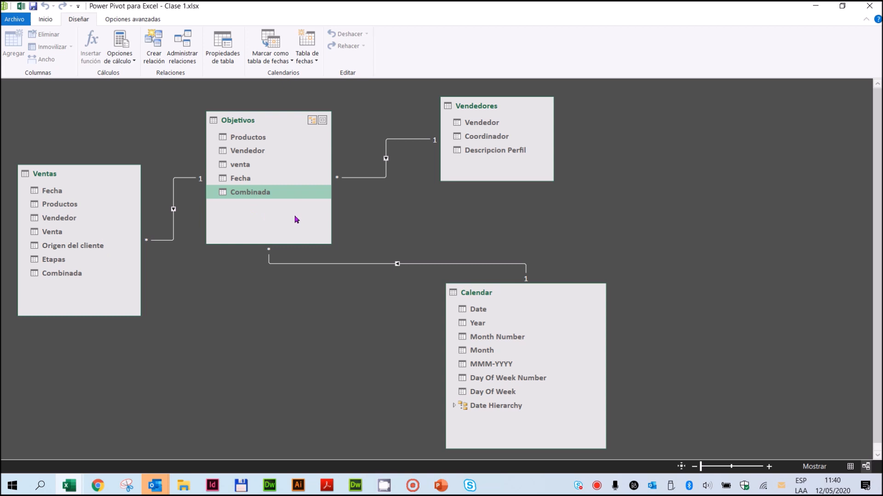
{"action": "right_click", "coordinate": [258, 197]}
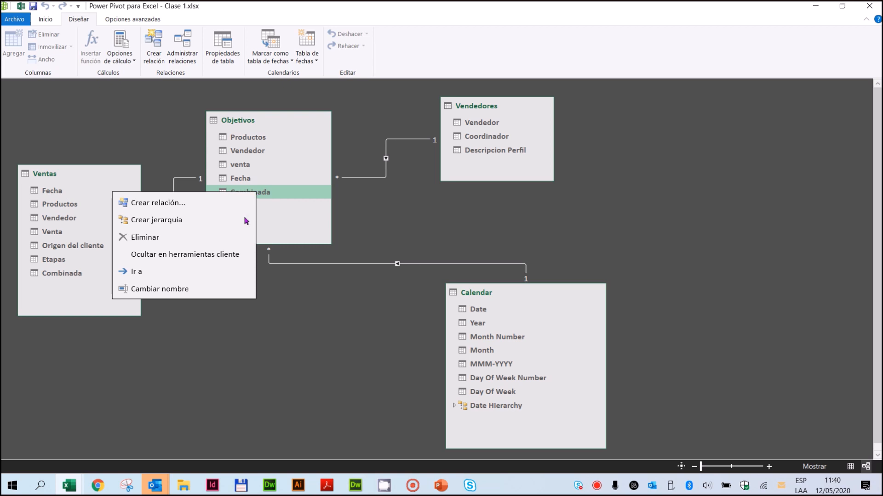
{"action": "left_click", "coordinate": [215, 258]}
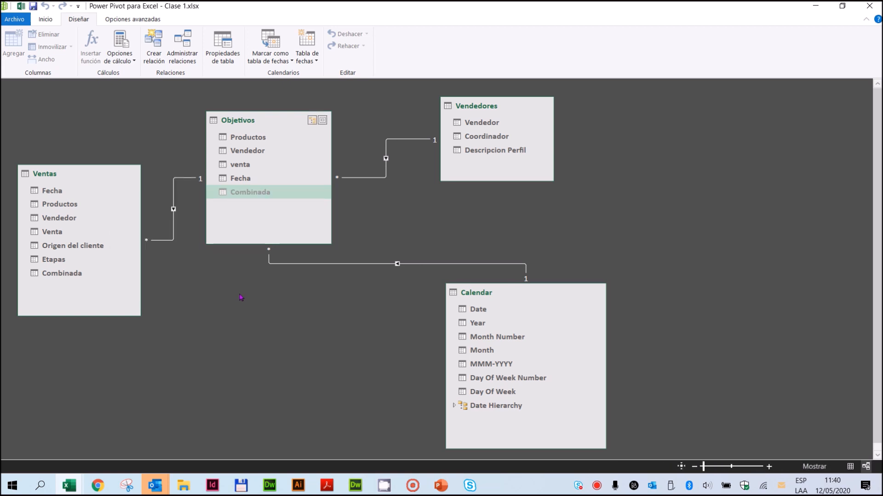
{"action": "left_click", "coordinate": [64, 274]}
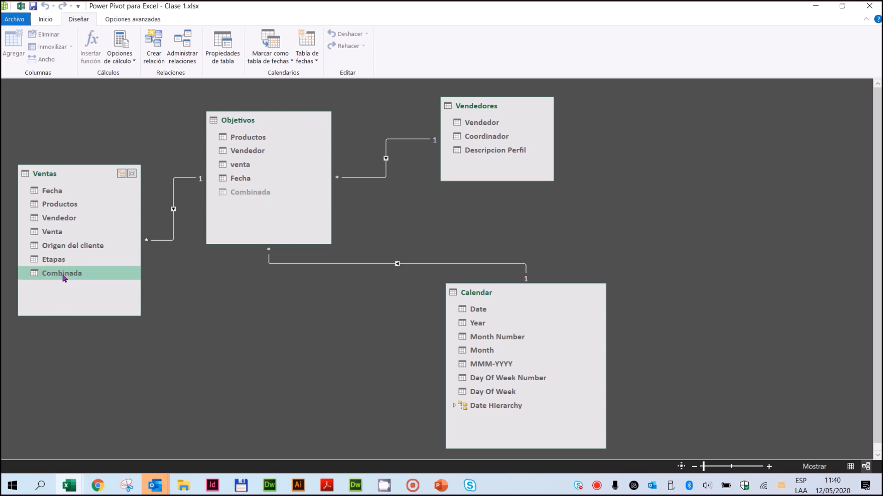
{"action": "right_click", "coordinate": [64, 277]}
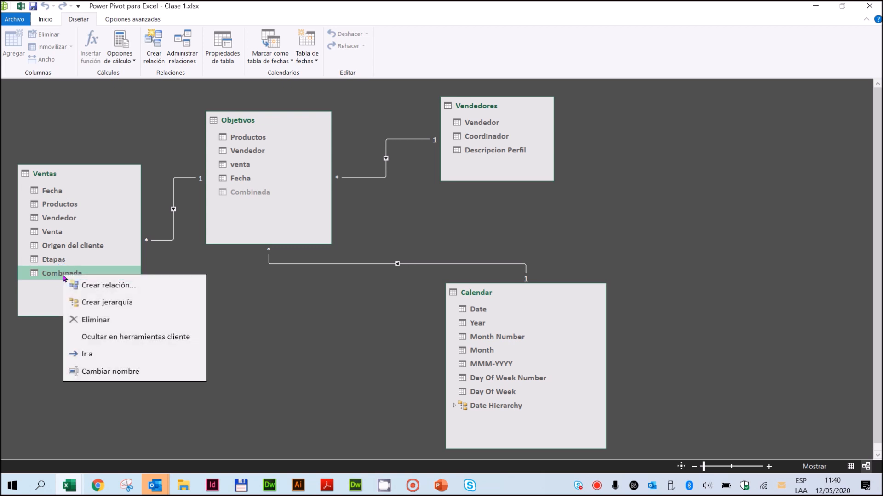
{"action": "left_click", "coordinate": [103, 339]}
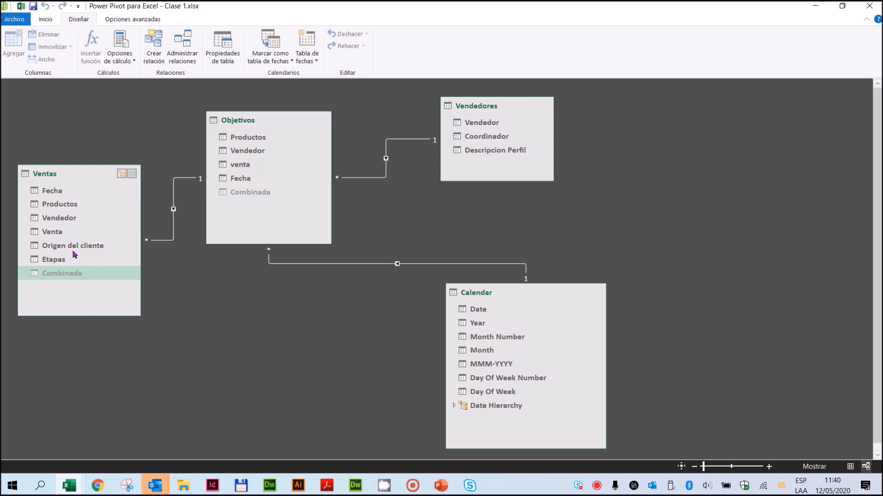
Step: Hide the Vendedor field from client tools in the Ventas and Objetivos tables
{"action": "right_click", "coordinate": [67, 220]}
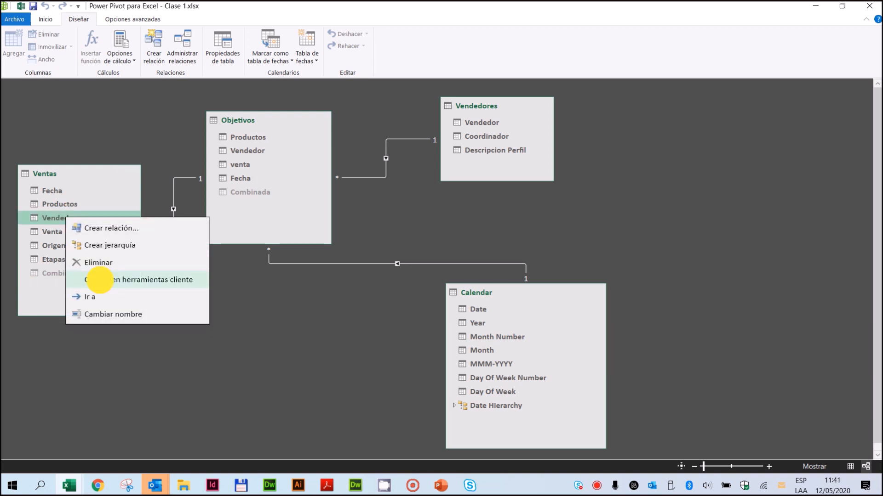
{"action": "left_click", "coordinate": [101, 283]}
{"action": "left_click", "coordinate": [246, 150]}
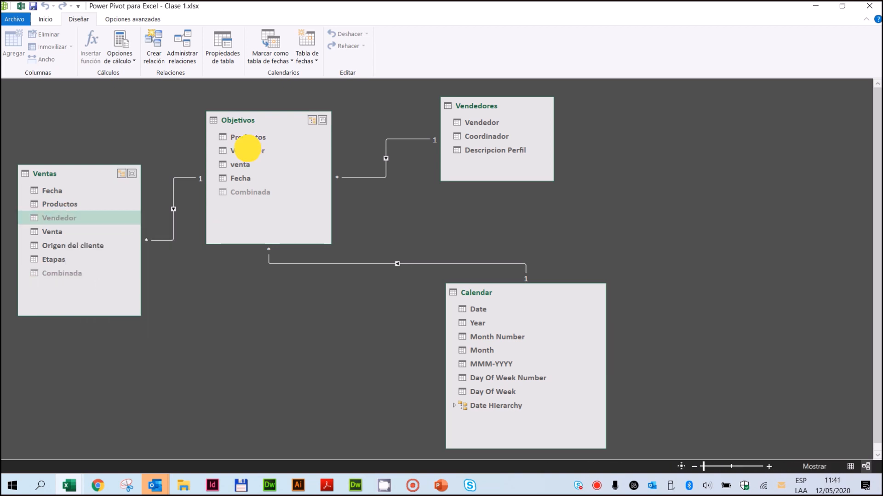
{"action": "right_click", "coordinate": [247, 152]}
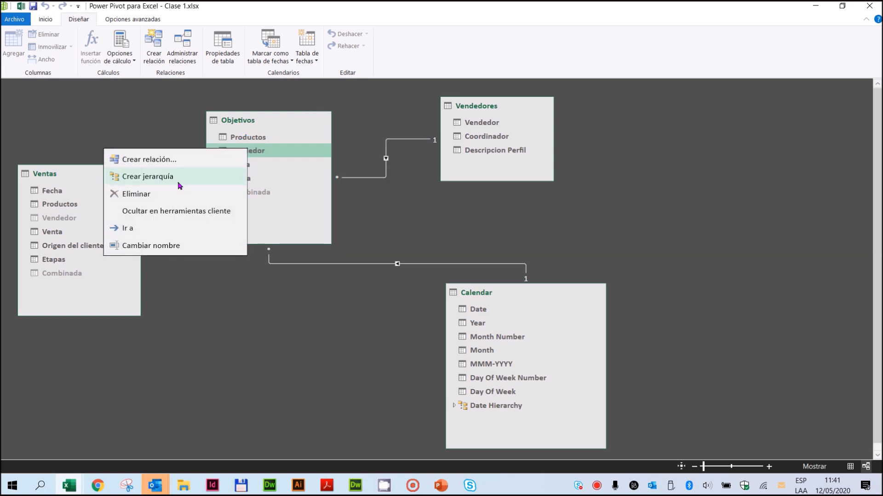
{"action": "left_click", "coordinate": [176, 216]}
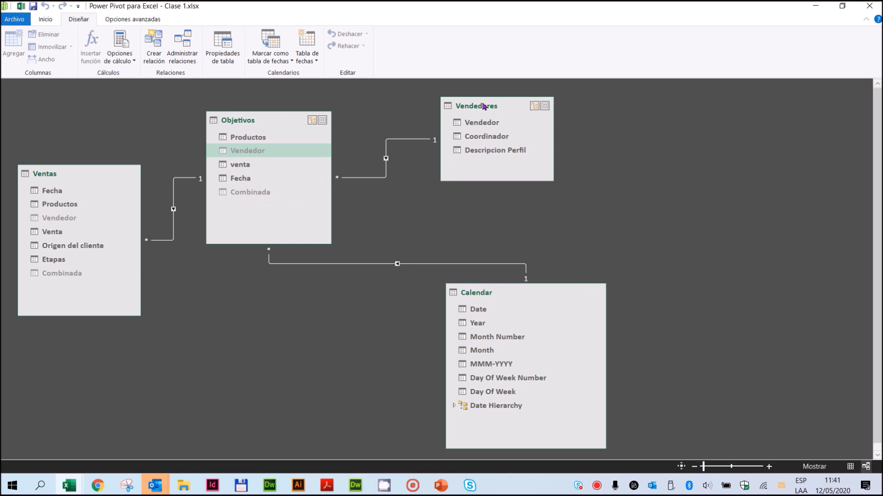
Step: Shift the Vendedores table slightly right and make it taller, and nudge the Calendar table down and right
{"action": "mouse_move", "coordinate": [483, 106]}
{"action": "left_mouse_down"}
{"action": "mouse_move", "coordinate": [495, 115]}
{"action": "mouse_move", "coordinate": [495, 104]}
{"action": "left_mouse_up"}
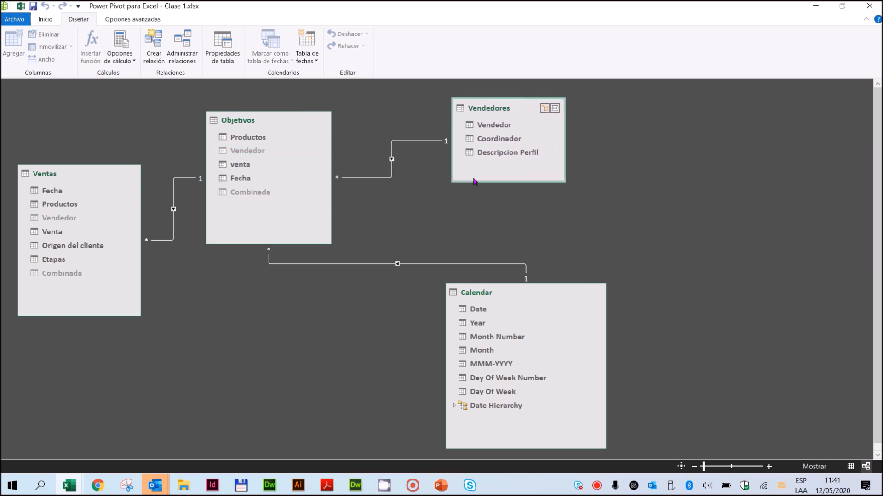
{"action": "left_click_drag", "start_coordinate": [473, 183], "coordinate": [474, 212]}
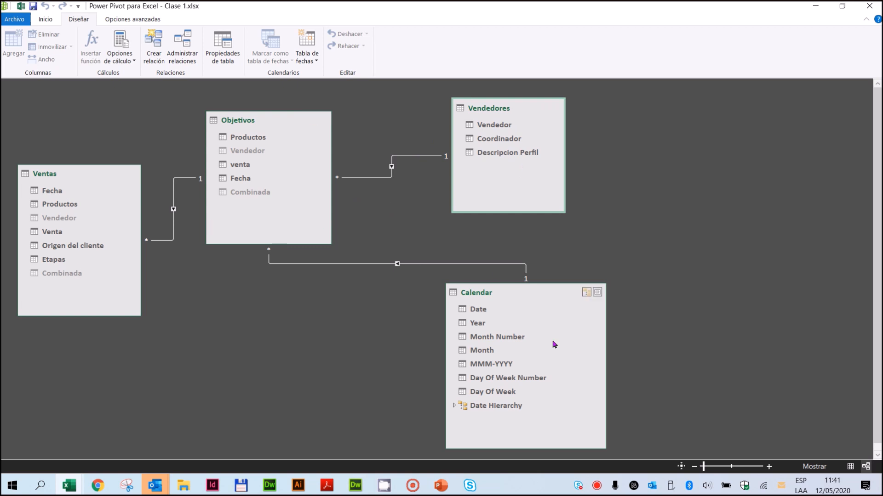
{"action": "left_click_drag", "start_coordinate": [524, 290], "coordinate": [531, 297]}
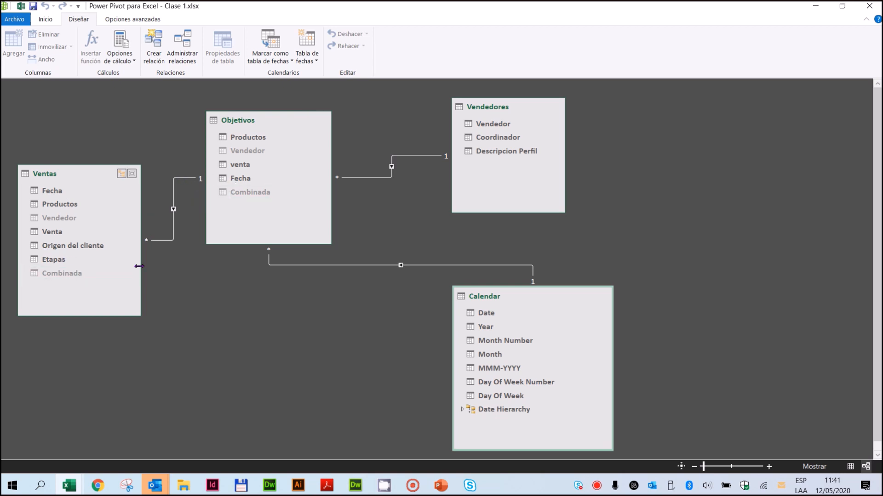
Step: Hide the Fecha field from client tools in the Objetivos and Ventas tables
{"action": "left_click", "coordinate": [250, 181]}
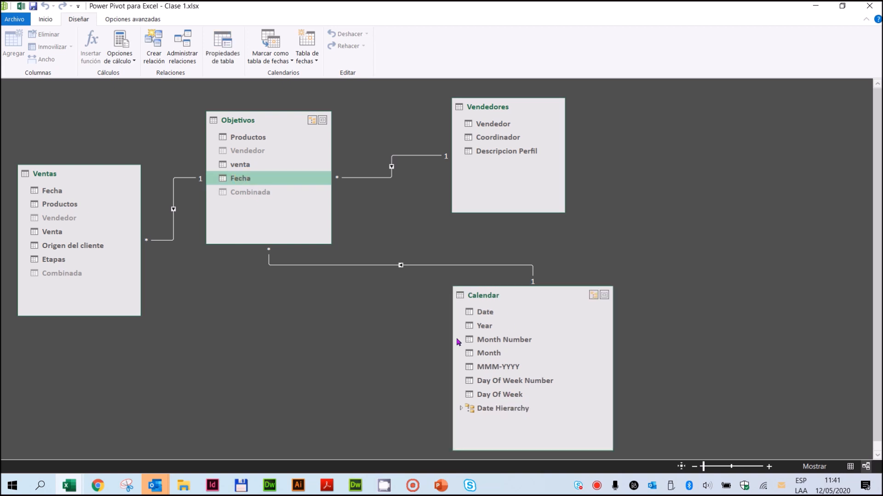
{"action": "right_click", "coordinate": [244, 181]}
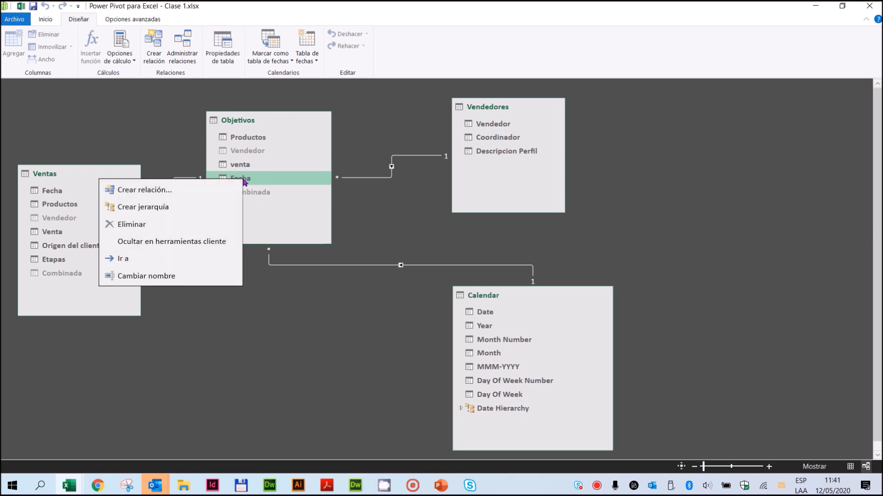
{"action": "left_click", "coordinate": [168, 243]}
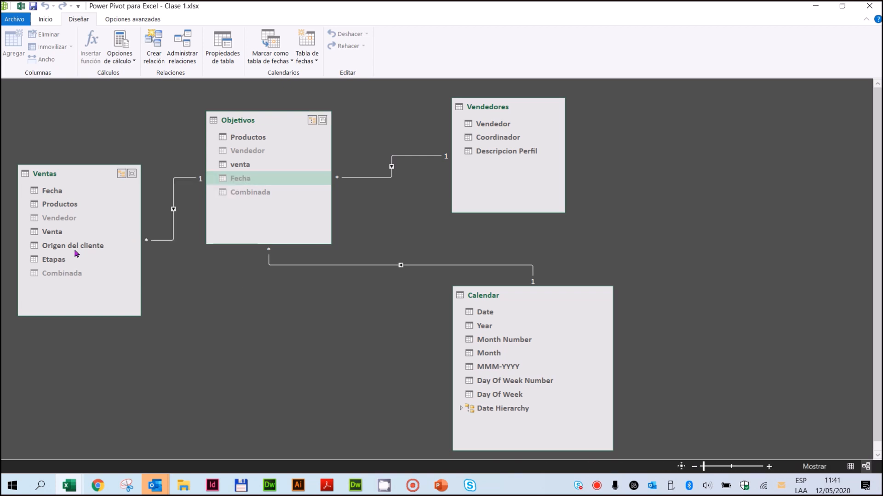
{"action": "right_click", "coordinate": [55, 193]}
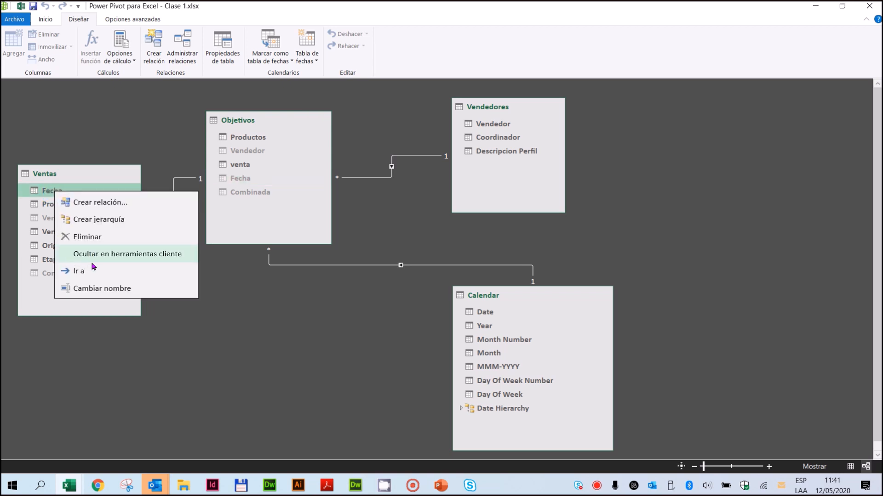
{"action": "left_click", "coordinate": [118, 257]}
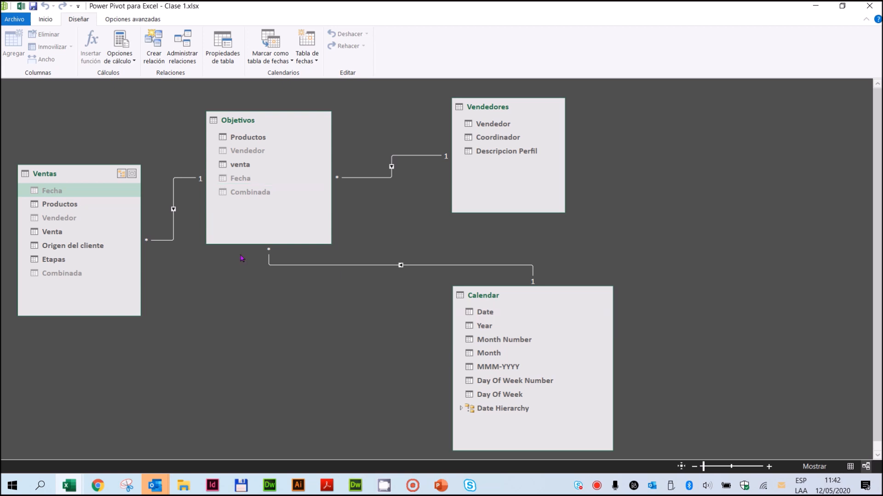
Step: Move the Ventas table up beside Objetivos and save the workbook with its data model
{"action": "left_click_drag", "start_coordinate": [71, 180], "coordinate": [80, 151]}
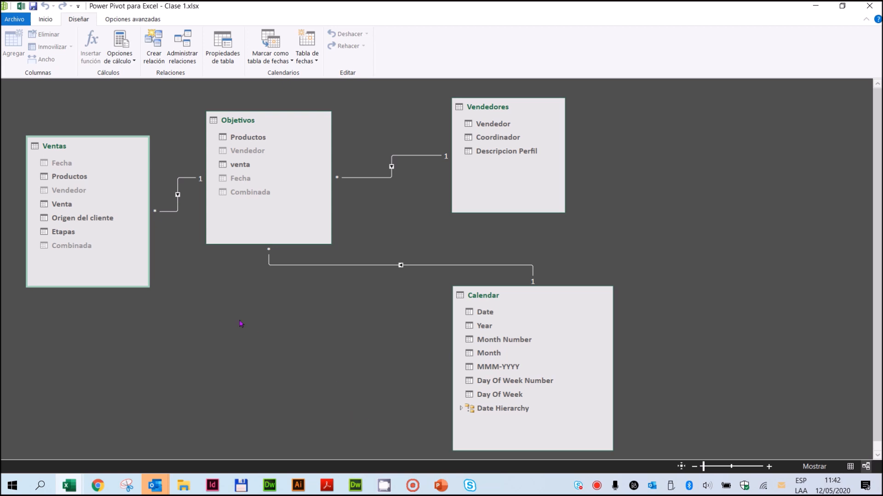
{"action": "left_click", "coordinate": [19, 20]}
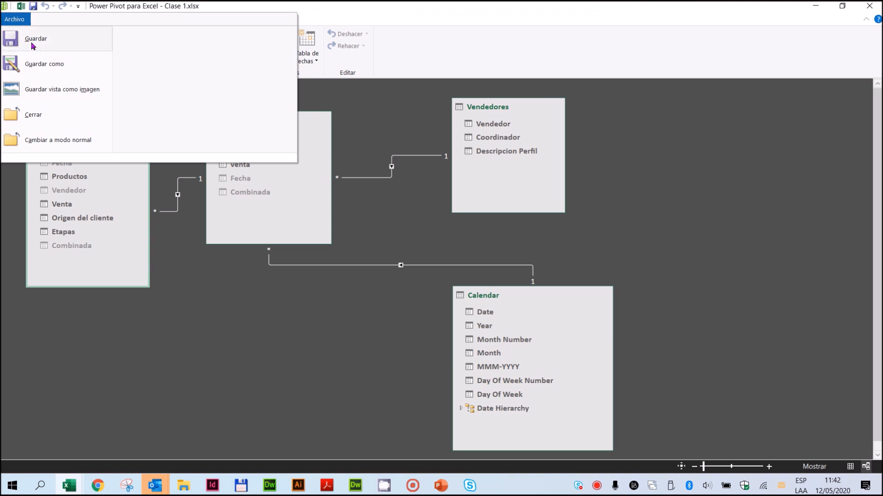
{"action": "left_click", "coordinate": [58, 43]}
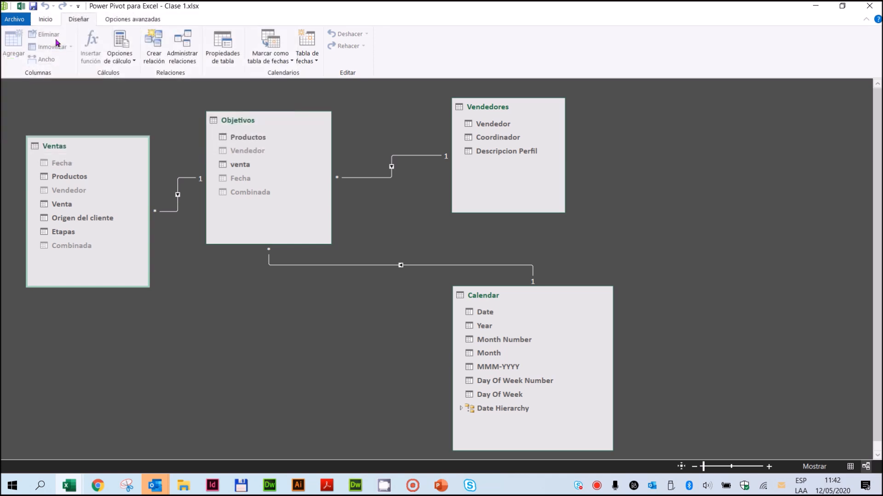
{"action": "left_click", "coordinate": [32, 7]}
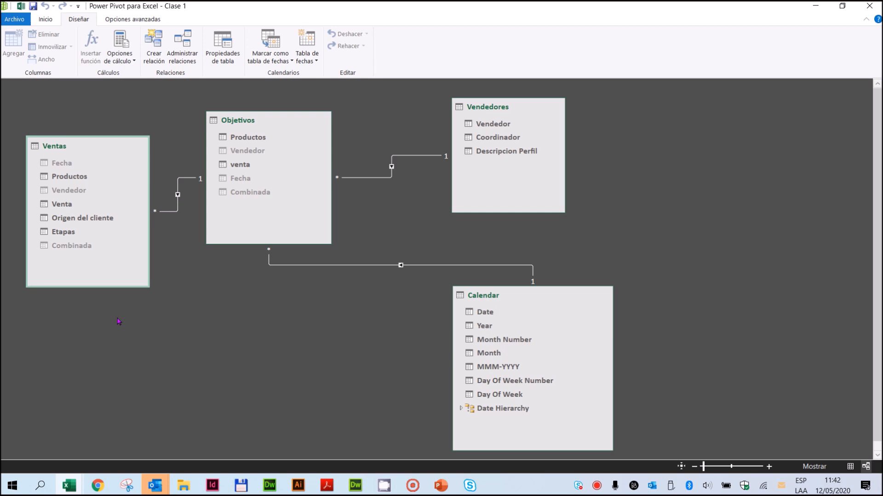
Step: Return to the Clase 1 workbook in Excel and import the productos.xlsx workbook as a new data source
{"action": "left_click", "coordinate": [22, 8]}
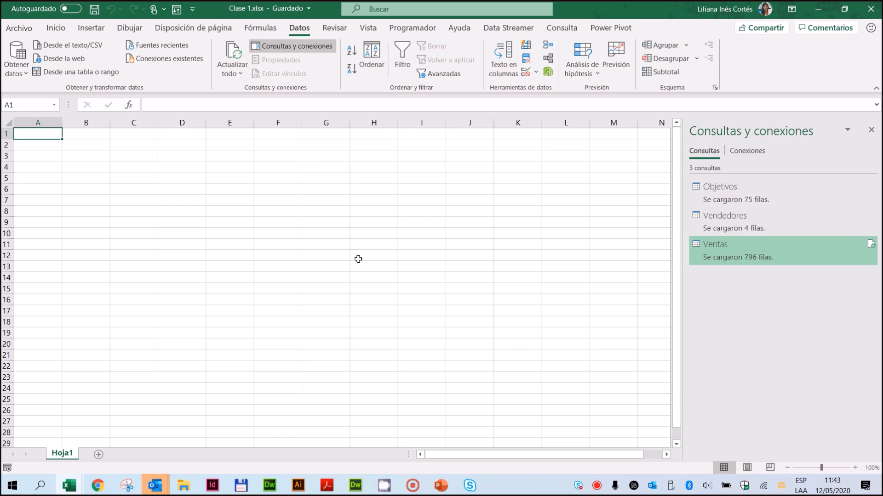
{"action": "left_click", "coordinate": [304, 28]}
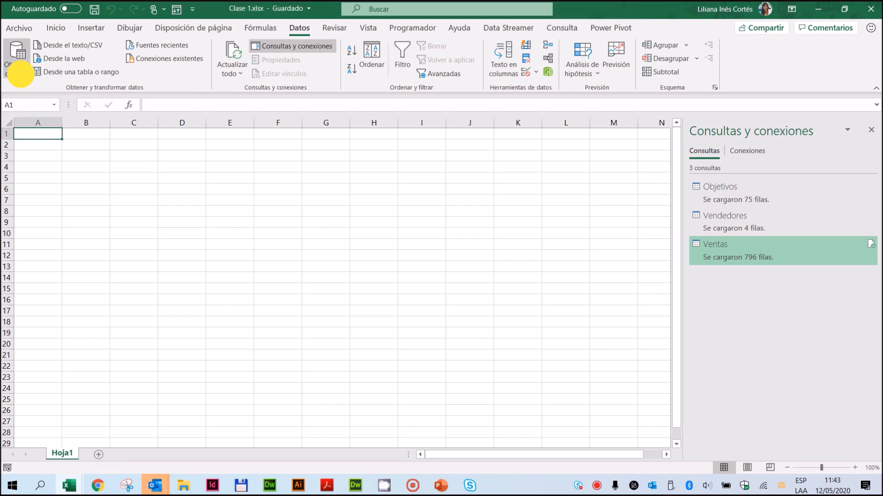
{"action": "left_click", "coordinate": [22, 74]}
{"action": "mouse_move", "coordinate": [46, 95]}
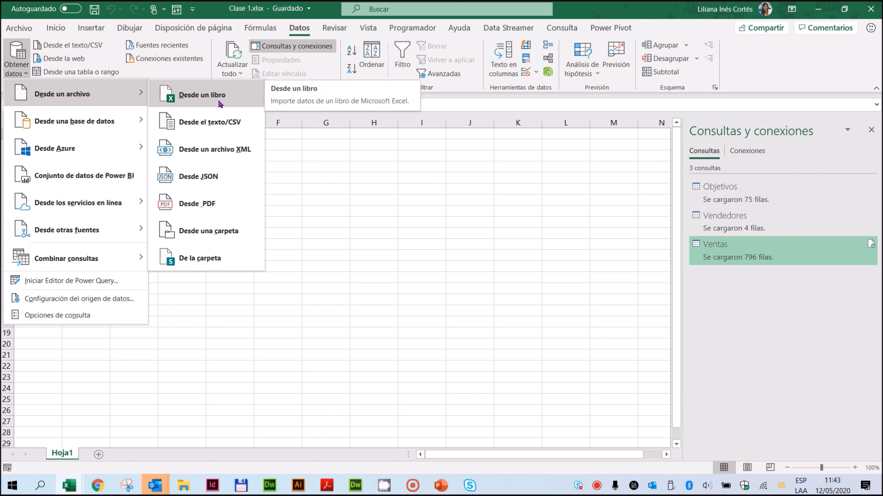
{"action": "left_click", "coordinate": [219, 103]}
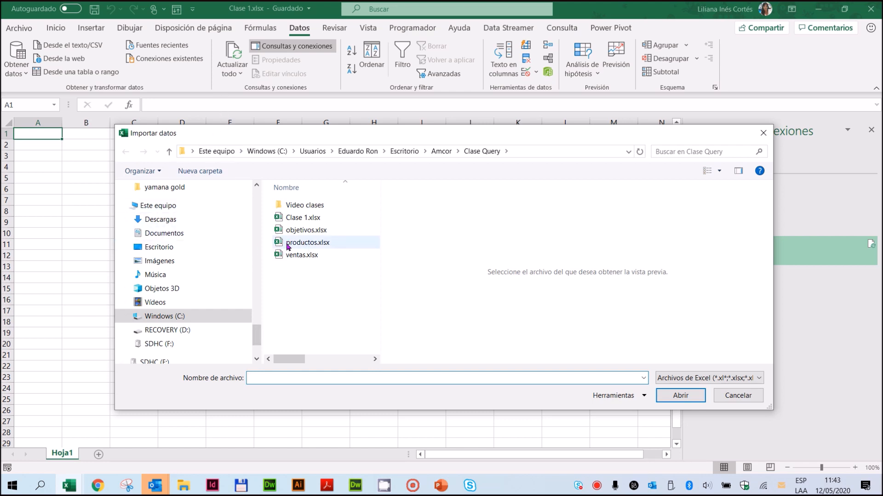
{"action": "left_click", "coordinate": [298, 246]}
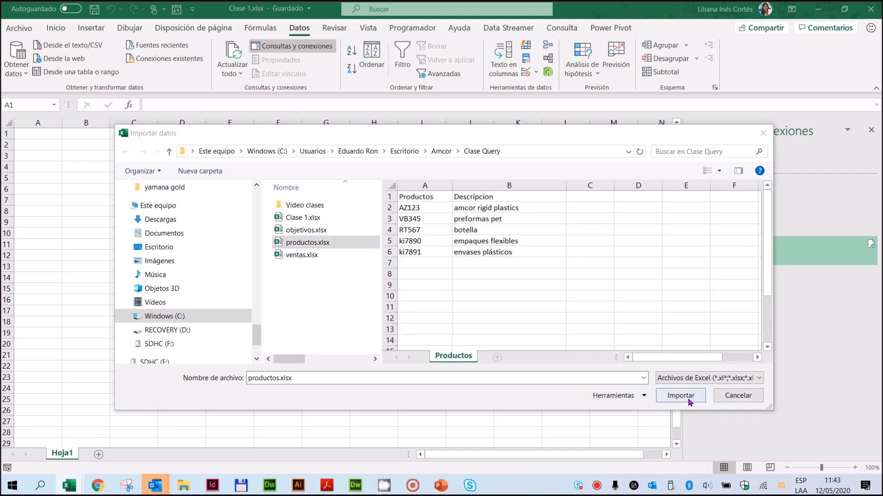
{"action": "left_click", "coordinate": [689, 401]}
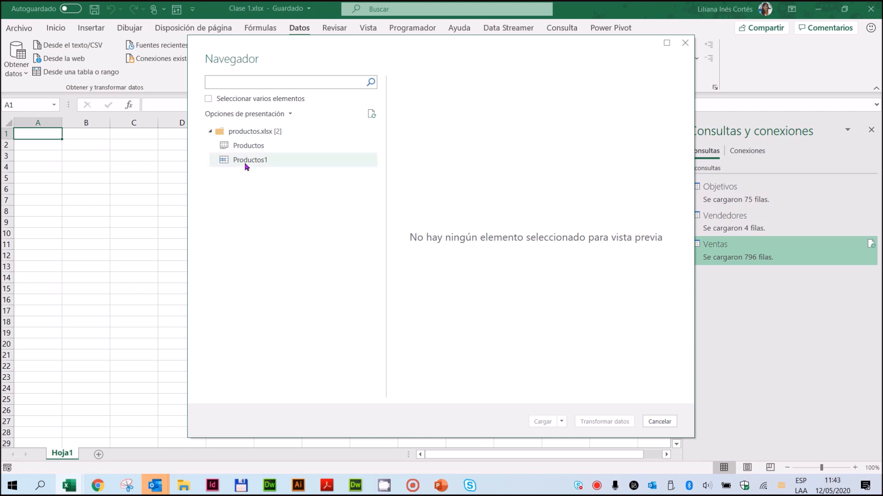
Step: Compare the previews of Productos and Productos1, and open the Productos sheet for transformation in Power Query
{"action": "left_click", "coordinate": [245, 147]}
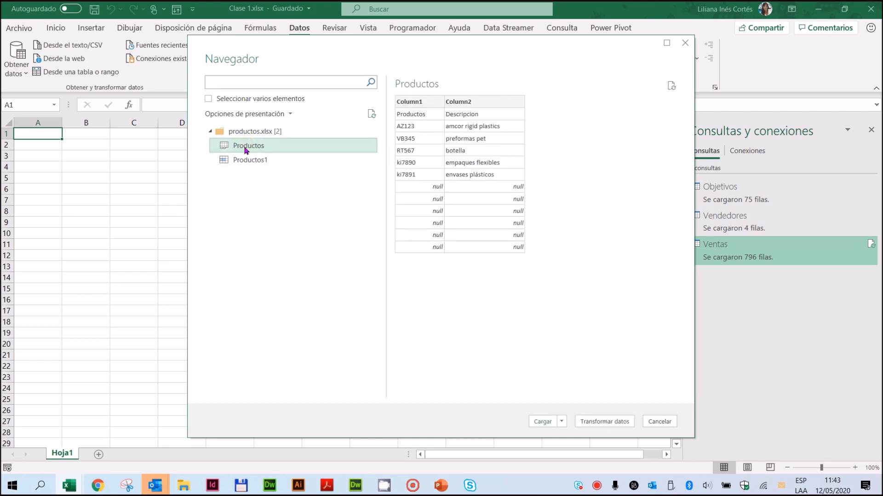
{"action": "left_click", "coordinate": [246, 166]}
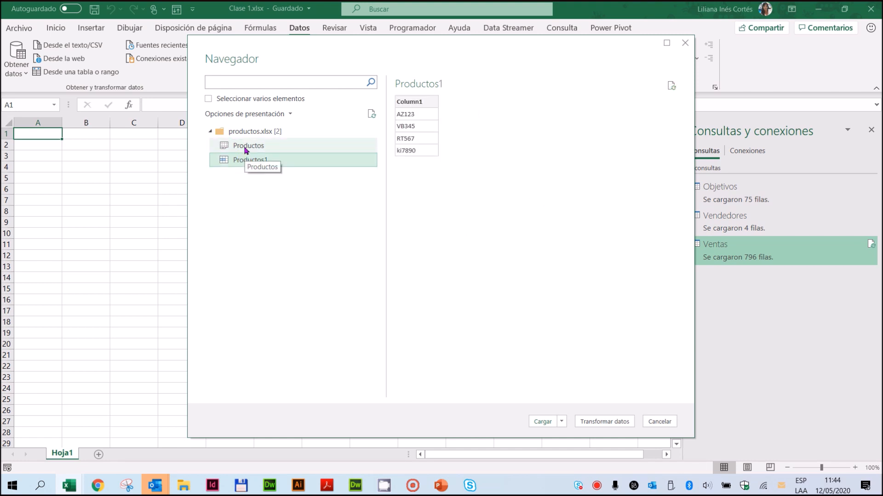
{"action": "left_click", "coordinate": [245, 148]}
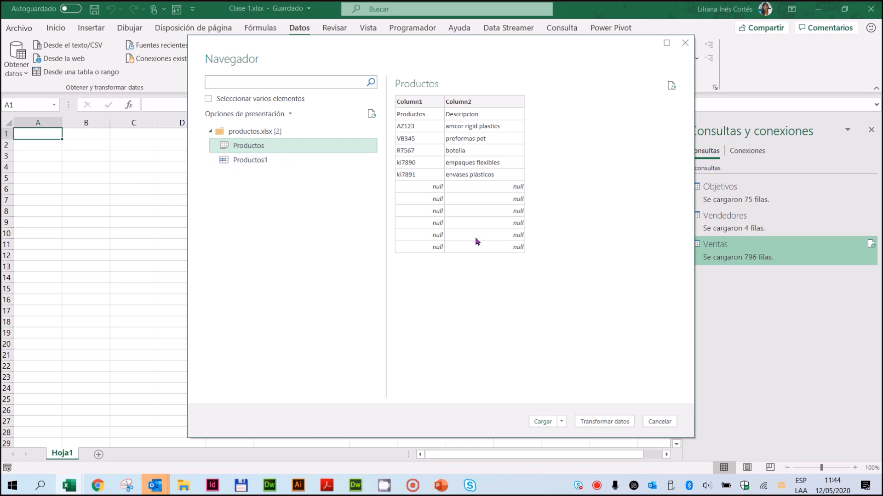
{"action": "left_click", "coordinate": [597, 423]}
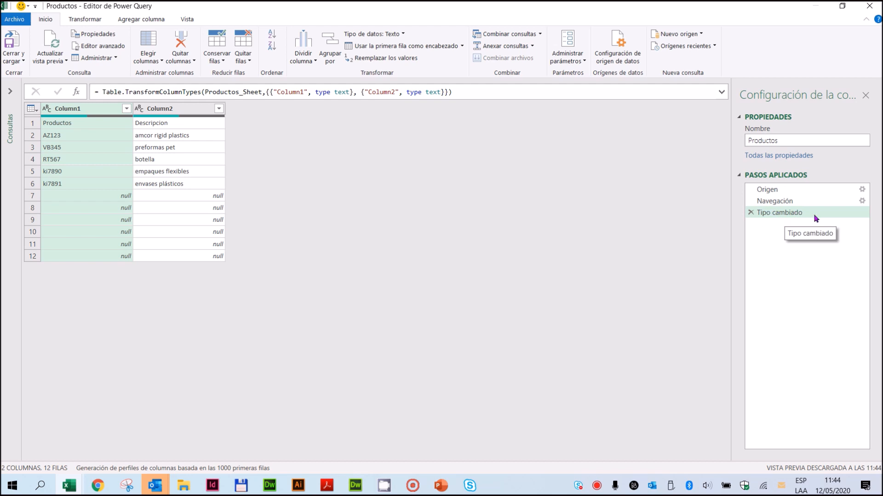
Step: Remove the Tipo cambiado step from the Productos query and use the first row as headers
{"action": "left_click", "coordinate": [751, 212]}
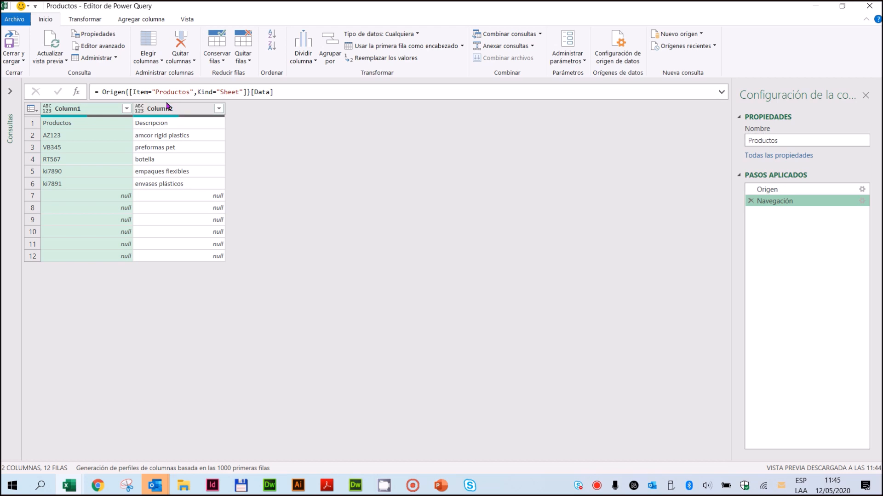
{"action": "left_click", "coordinate": [435, 50]}
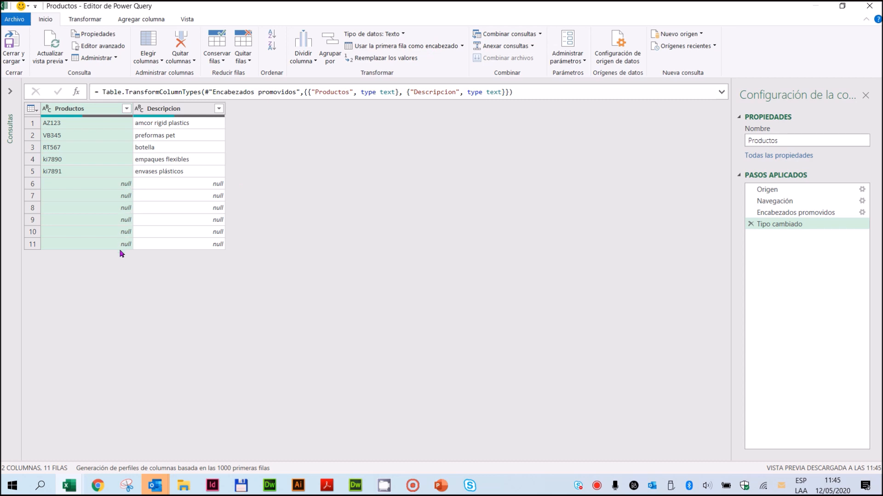
Step: Filter the null rows out of the Productos column
{"action": "left_click", "coordinate": [32, 183]}
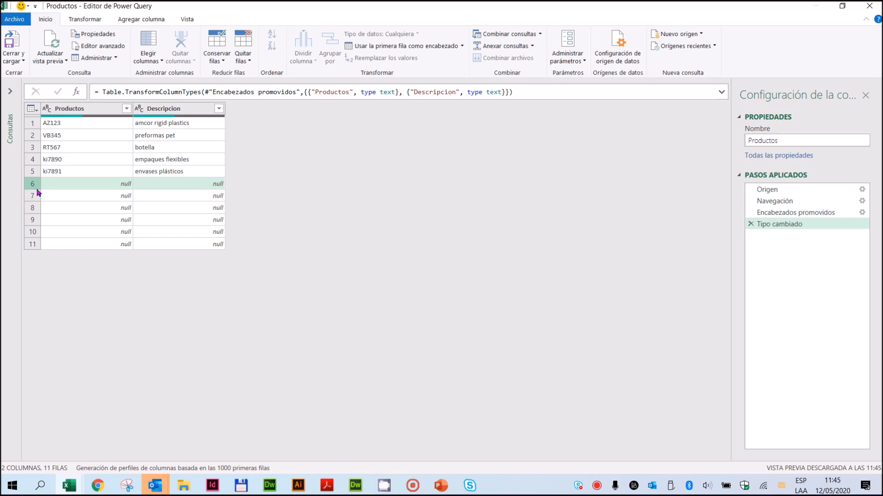
{"action": "left_click", "coordinate": [89, 220]}
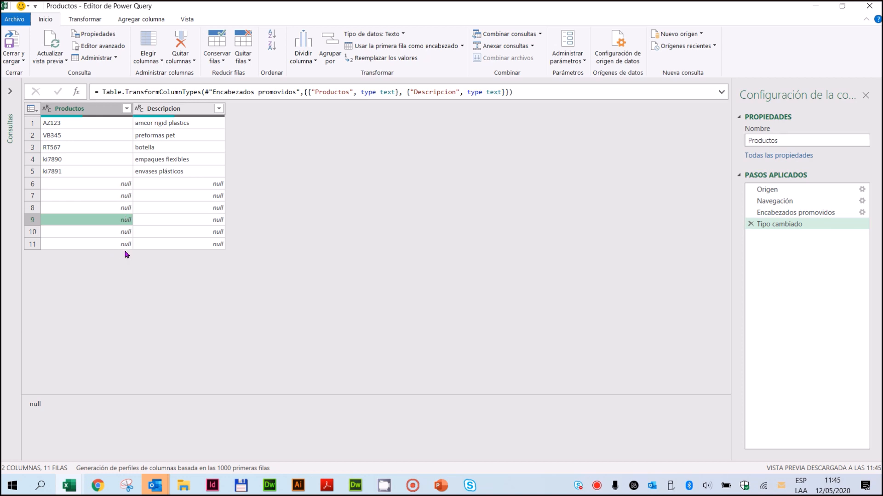
{"action": "left_click", "coordinate": [125, 109]}
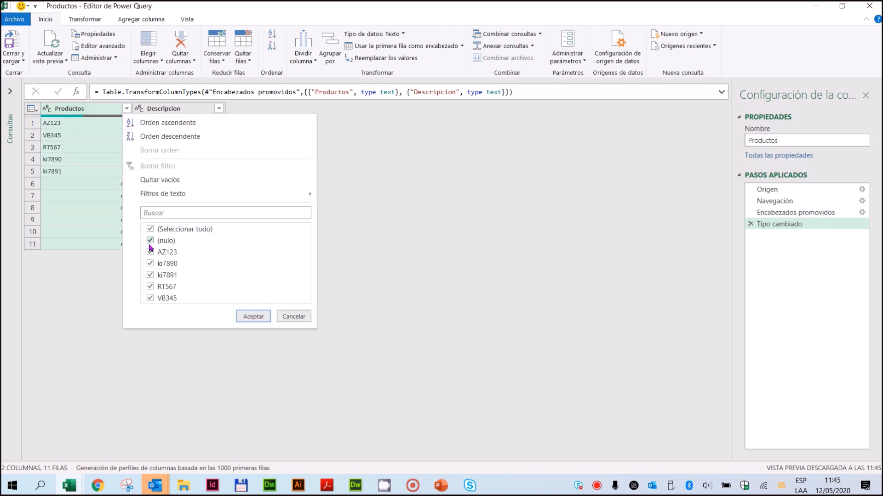
{"action": "left_click", "coordinate": [149, 241]}
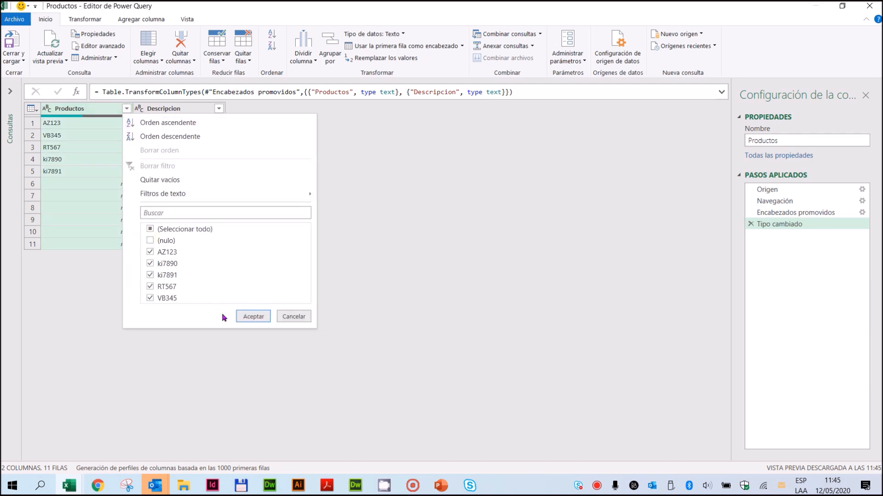
{"action": "left_click", "coordinate": [247, 322]}
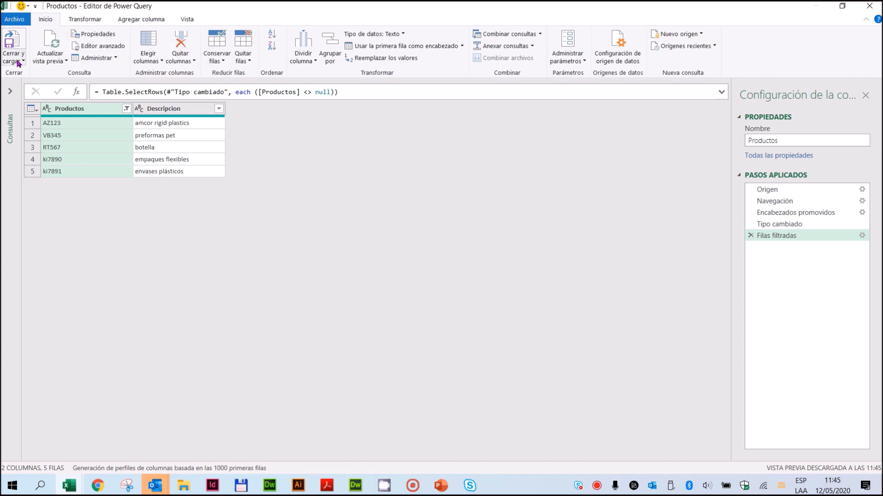
Step: Close the query editor and load the Productos query into the workbook's data model
{"action": "left_click", "coordinate": [16, 19]}
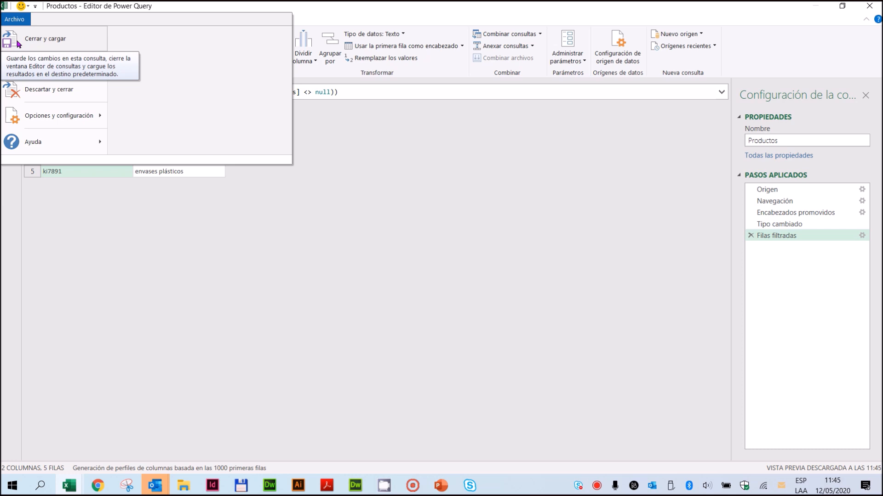
{"action": "left_click", "coordinate": [19, 42]}
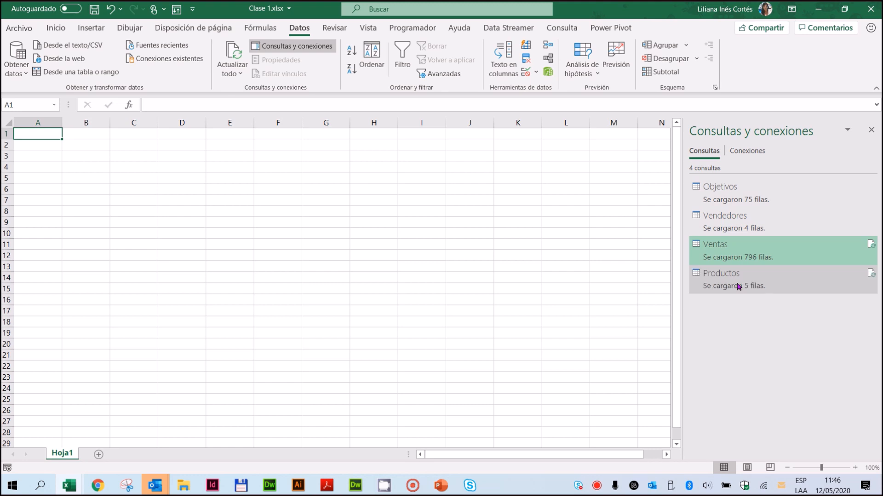
{"action": "mouse_move", "coordinate": [737, 287]}
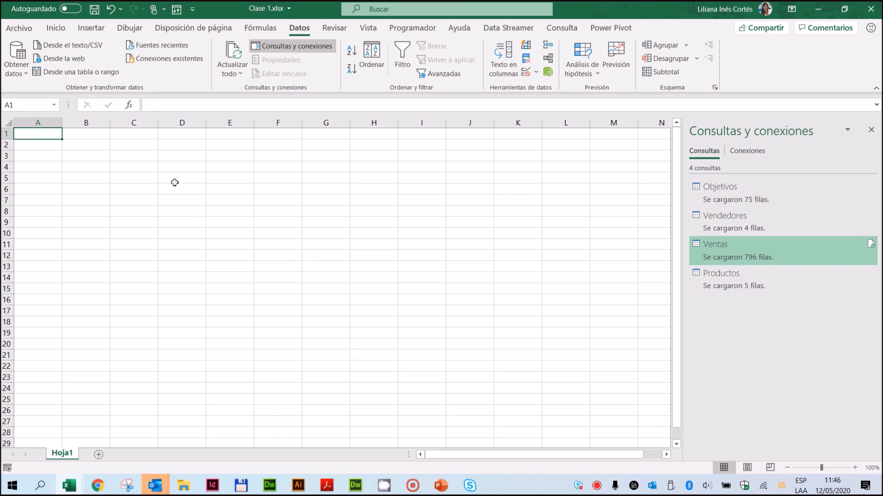
Step: Open the data model's diagram in Power Pivot and move the new Productos table below Ventas and Objetivos
{"action": "left_click", "coordinate": [548, 73]}
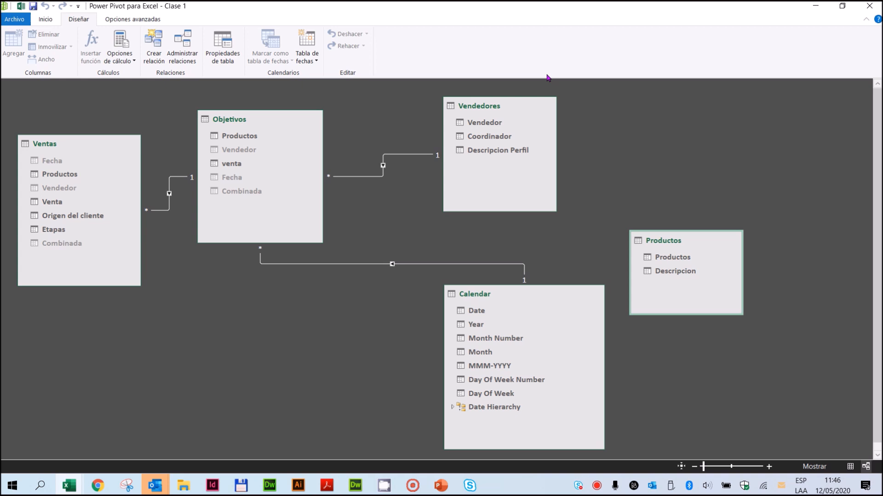
{"action": "left_click_drag", "start_coordinate": [656, 239], "coordinate": [177, 340]}
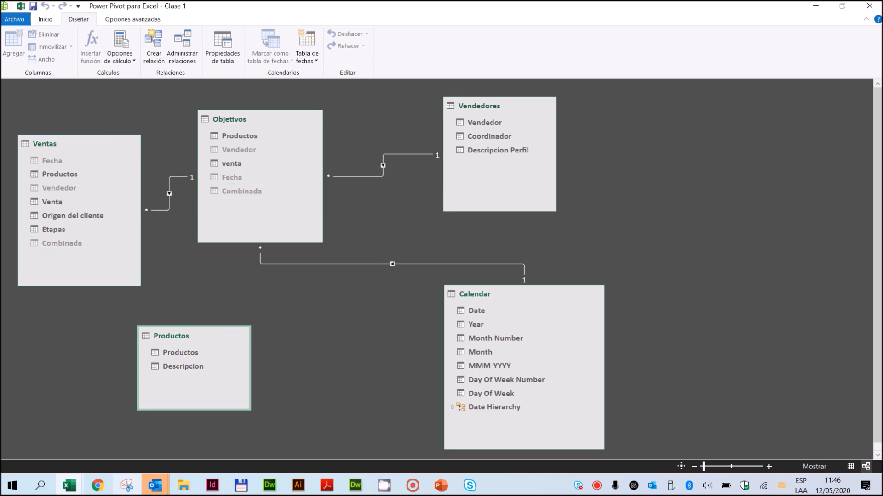
{"action": "left_click_drag", "start_coordinate": [183, 336], "coordinate": [205, 316]}
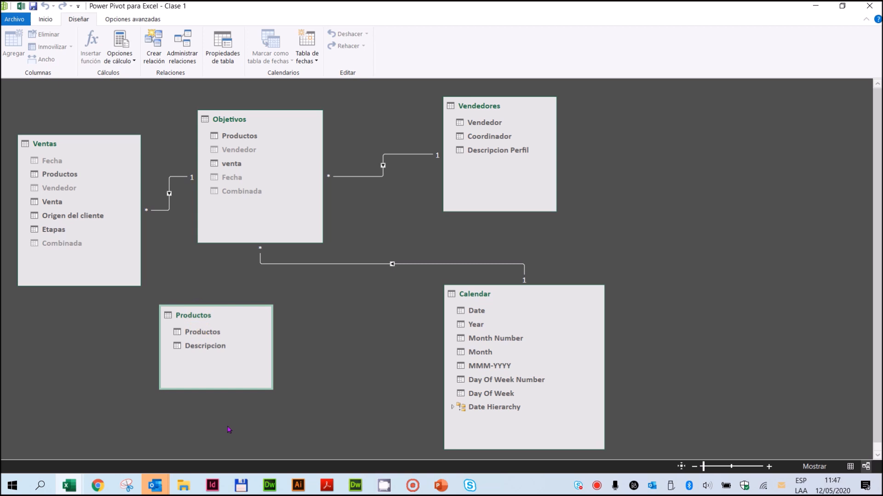
Step: Relate the Productos field of the Productos table to Productos in Objetivos, and lower the Productos table slightly
{"action": "left_click", "coordinate": [199, 331]}
{"action": "left_click_drag", "start_coordinate": [199, 331], "coordinate": [255, 135]}
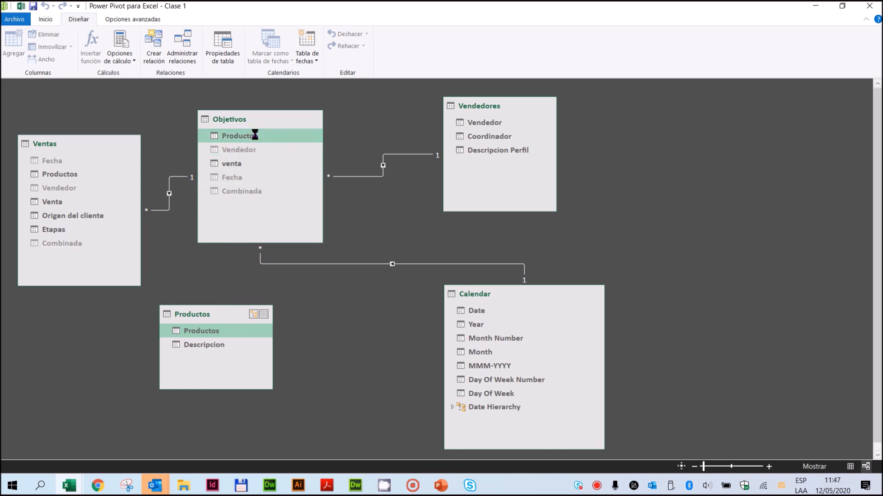
{"action": "left_click_drag", "start_coordinate": [223, 314], "coordinate": [226, 347]}
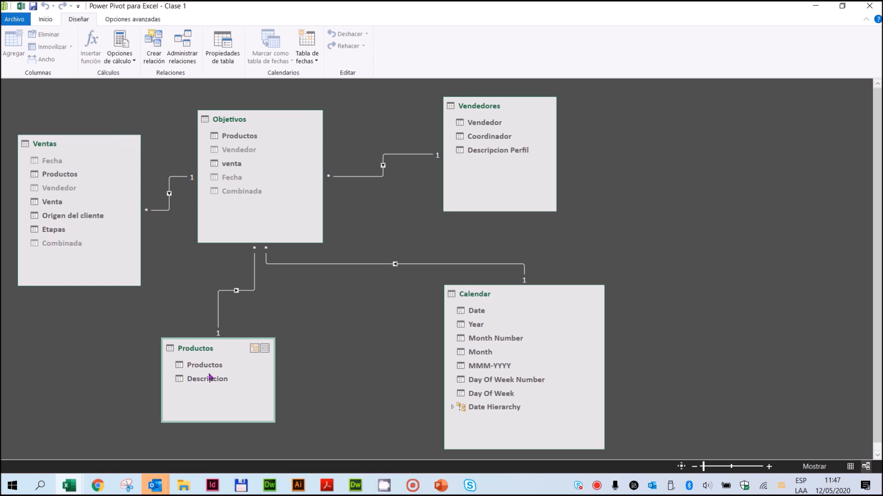
Step: Hide the Productos field from client tools in the Ventas and Objetivos tables, and nudge the Productos table up and left
{"action": "left_click", "coordinate": [60, 176]}
{"action": "right_click", "coordinate": [60, 175]}
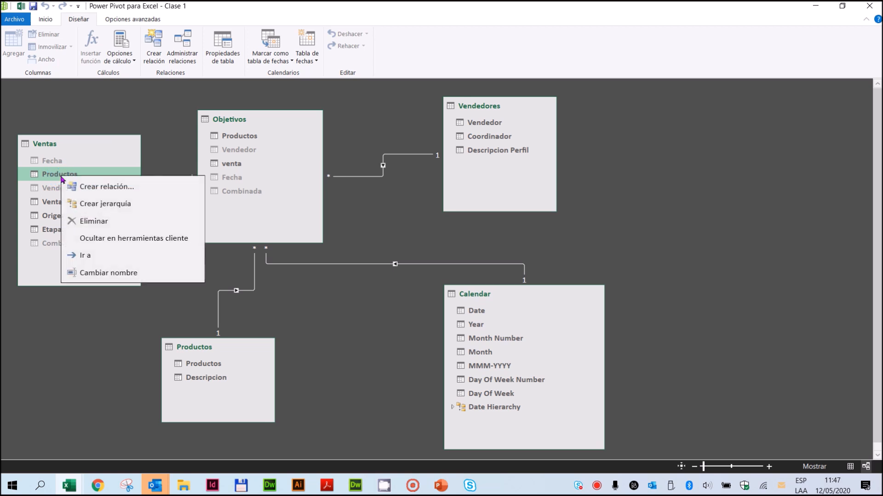
{"action": "left_click", "coordinate": [104, 239]}
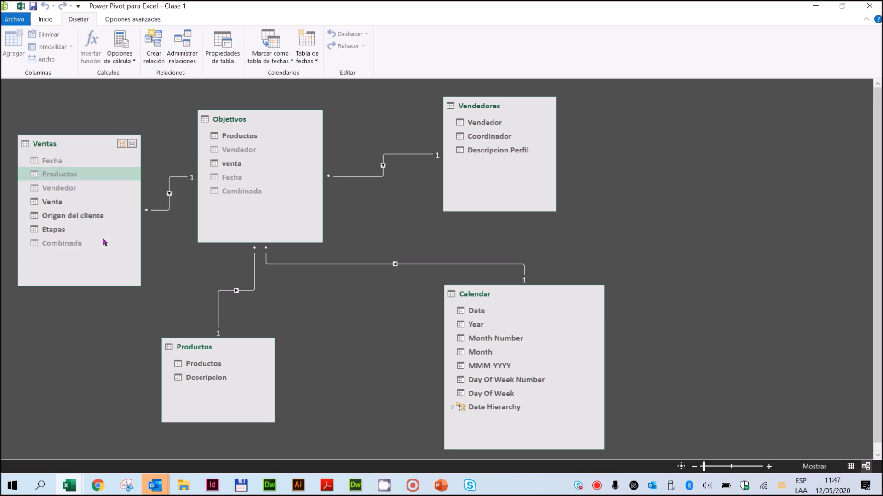
{"action": "left_click", "coordinate": [245, 137]}
{"action": "right_click", "coordinate": [245, 137]}
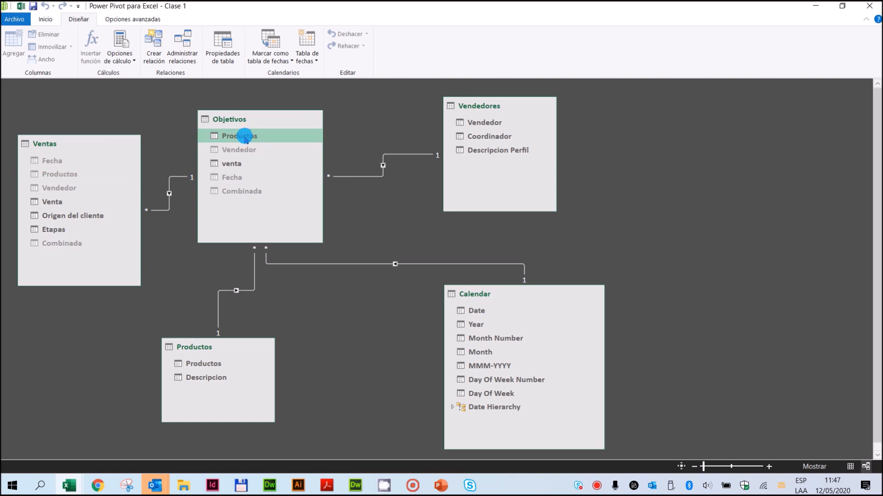
{"action": "left_click", "coordinate": [177, 201]}
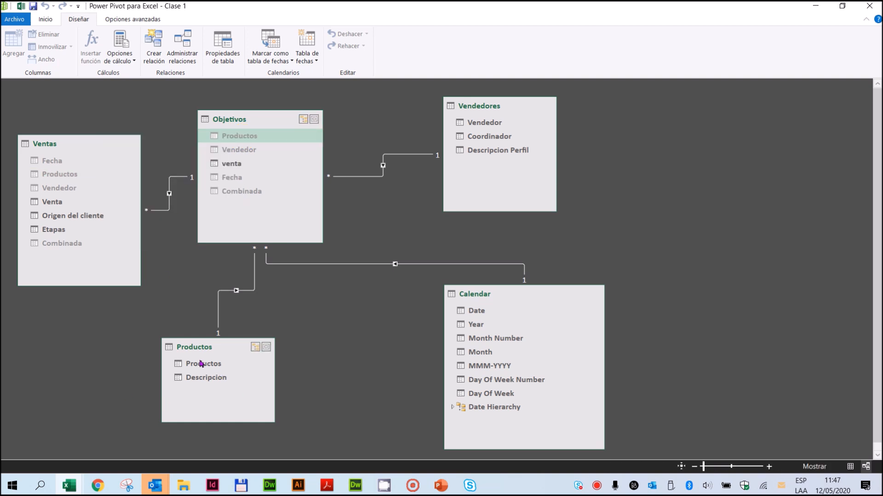
{"action": "mouse_move", "coordinate": [225, 350]}
{"action": "left_mouse_down"}
{"action": "mouse_move", "coordinate": [286, 348]}
{"action": "mouse_move", "coordinate": [285, 364]}
{"action": "mouse_move", "coordinate": [253, 340]}
{"action": "mouse_move", "coordinate": [202, 329]}
{"action": "mouse_move", "coordinate": [218, 345]}
{"action": "left_mouse_up"}
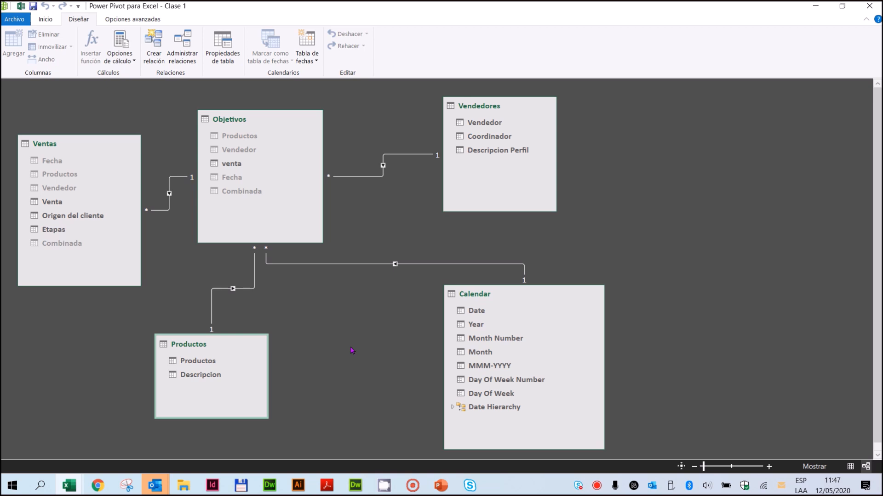
Step: Switch the model to data view and look through the Objetivos, Vendedores and Ventas tables
{"action": "left_click", "coordinate": [233, 166]}
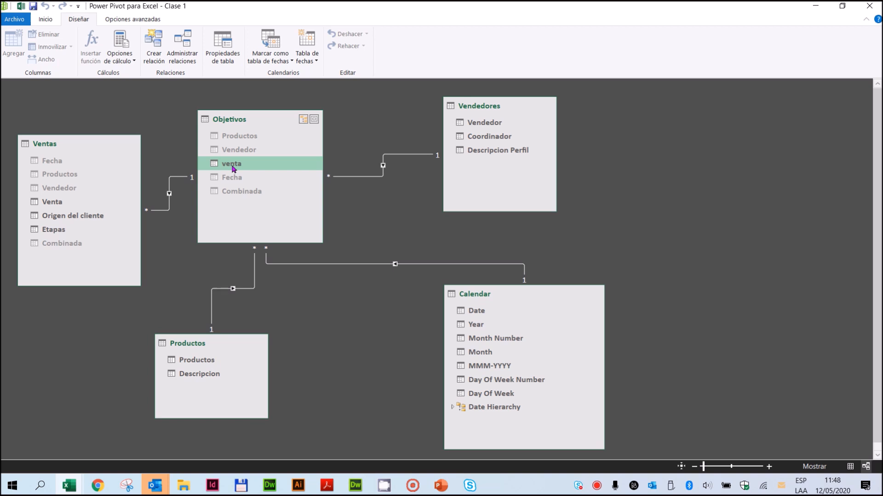
{"action": "left_click", "coordinate": [45, 21]}
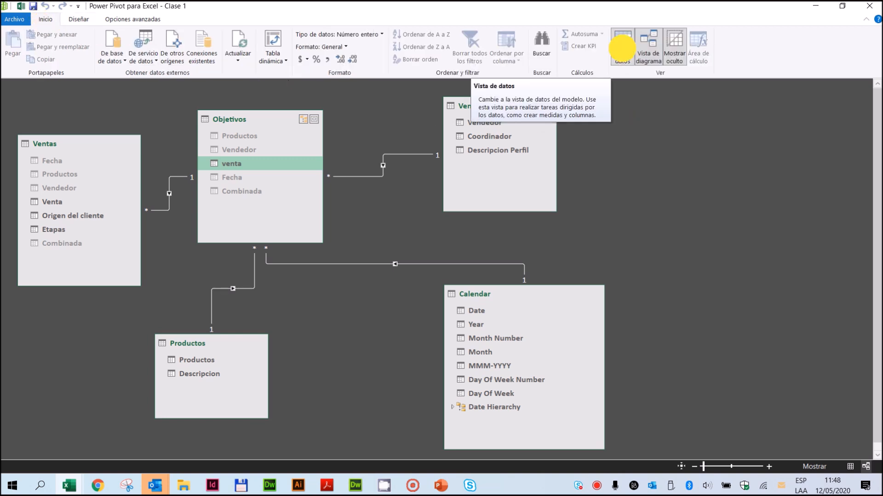
{"action": "left_click", "coordinate": [623, 55]}
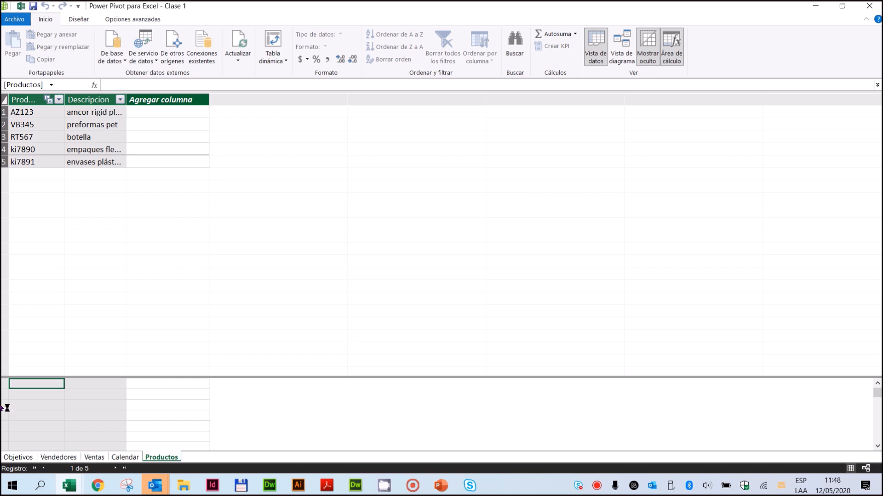
{"action": "left_click", "coordinate": [20, 455]}
{"action": "left_click", "coordinate": [48, 457]}
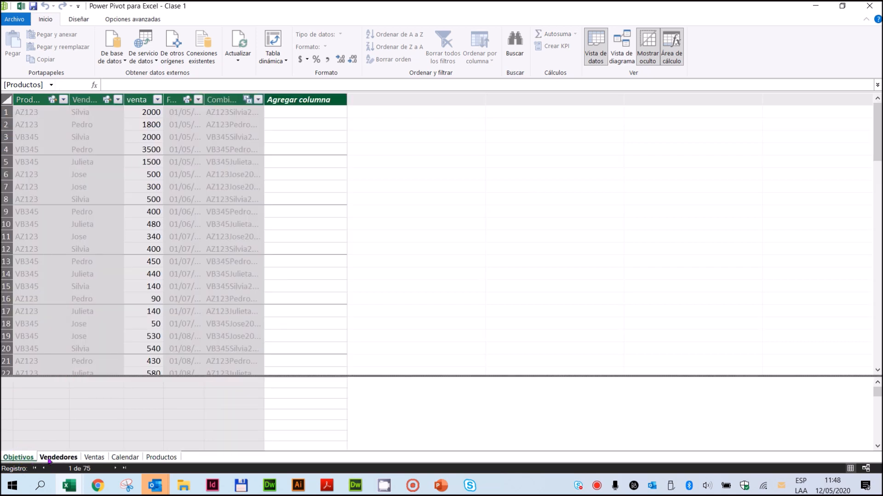
{"action": "left_click", "coordinate": [93, 458]}
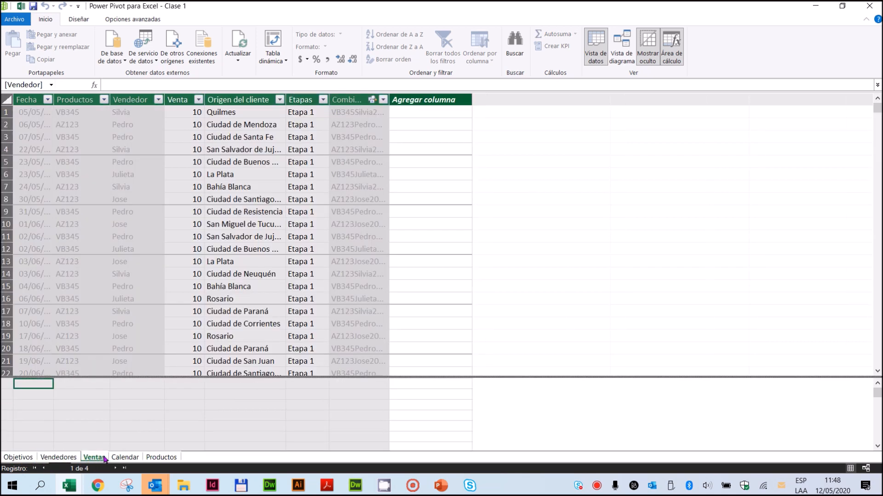
Step: Look through the Calendar and Productos tables, return to Objetivos and enlarge its calculation area upwards to about row 13
{"action": "left_click", "coordinate": [121, 458]}
{"action": "left_click", "coordinate": [153, 458]}
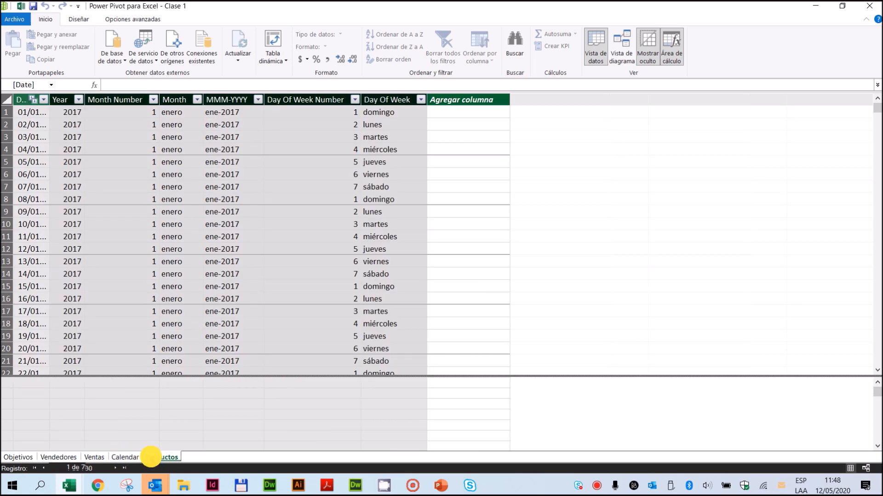
{"action": "left_click", "coordinate": [17, 459]}
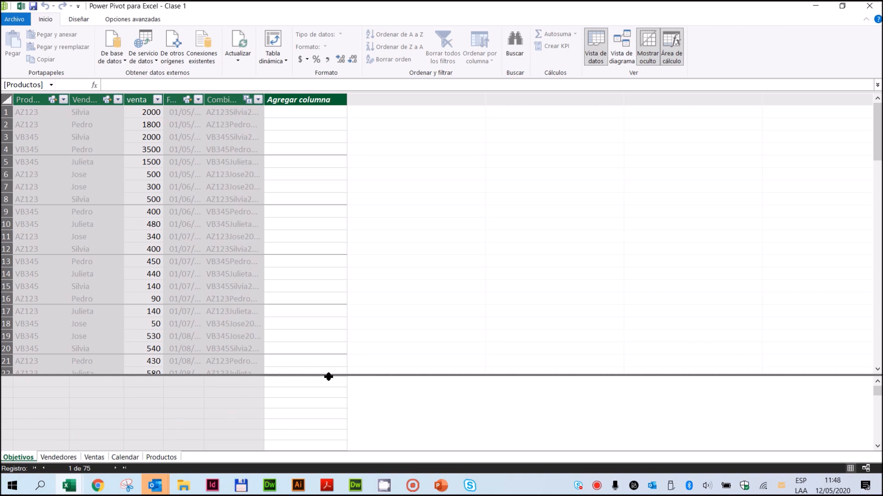
{"action": "left_click_drag", "start_coordinate": [327, 375], "coordinate": [339, 275]}
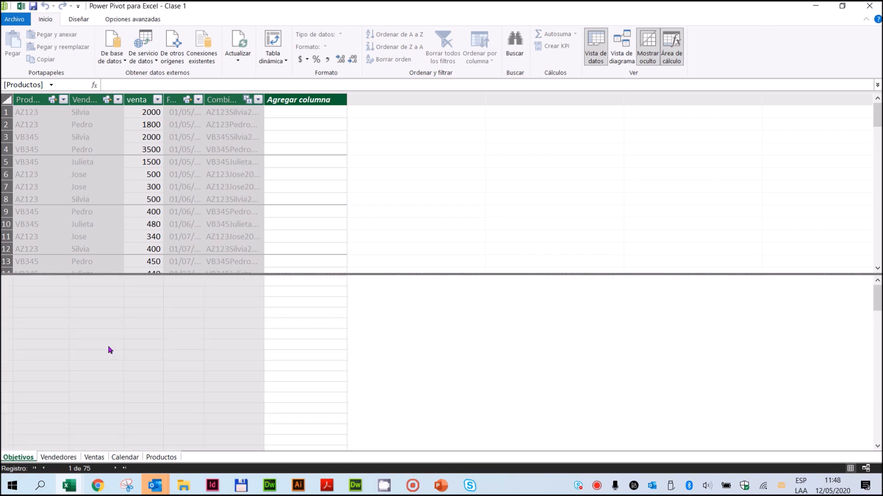
Step: Insert the SUM function from the Matemáticas y trigonometría category into an empty calculation-area cell under the Vendedor column of Objetivos
{"action": "left_click", "coordinate": [85, 356]}
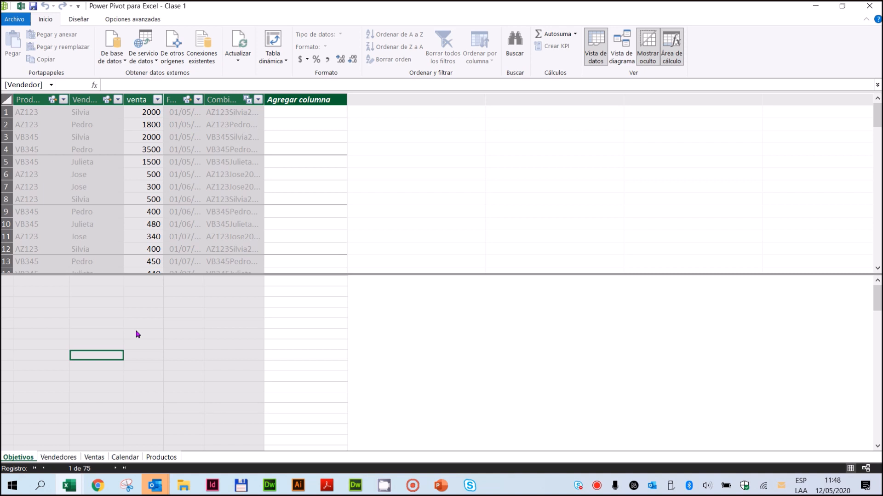
{"action": "left_click", "coordinate": [107, 314]}
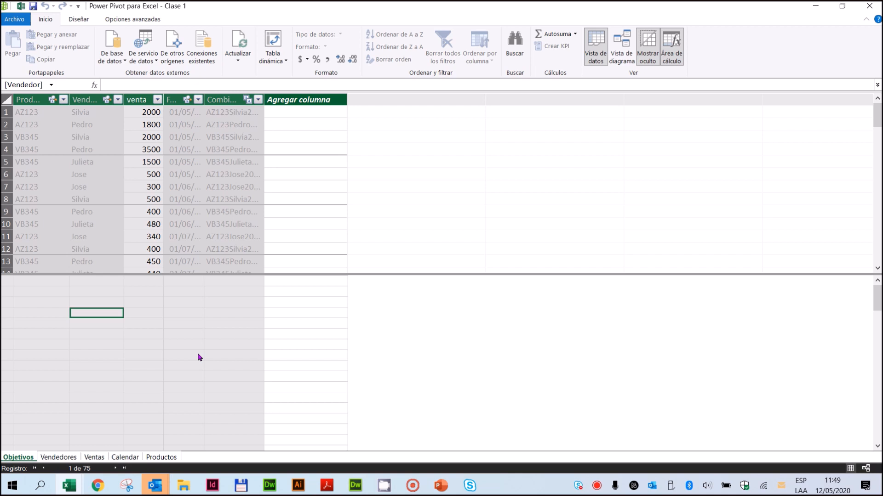
{"action": "left_click", "coordinate": [94, 86]}
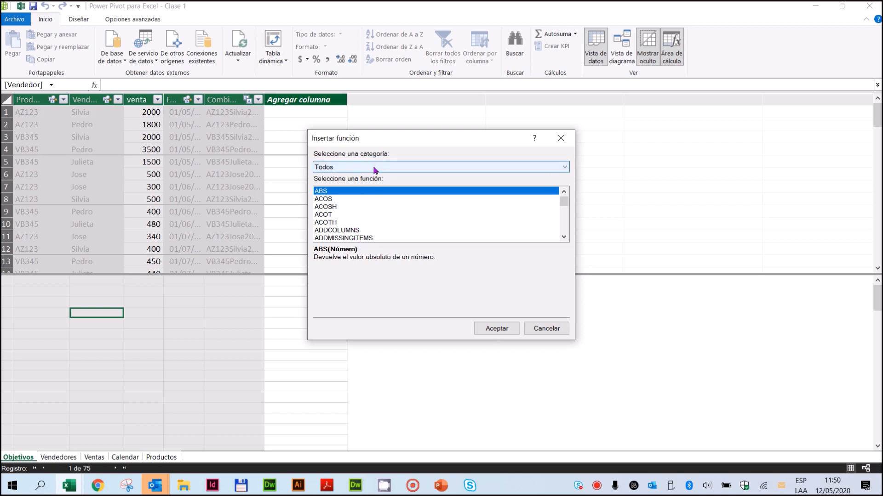
{"action": "left_click", "coordinate": [355, 169]}
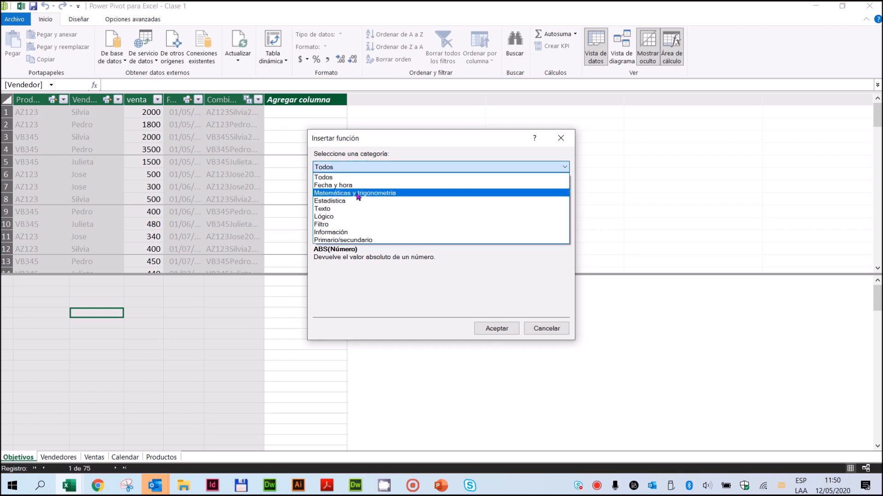
{"action": "left_click", "coordinate": [357, 193]}
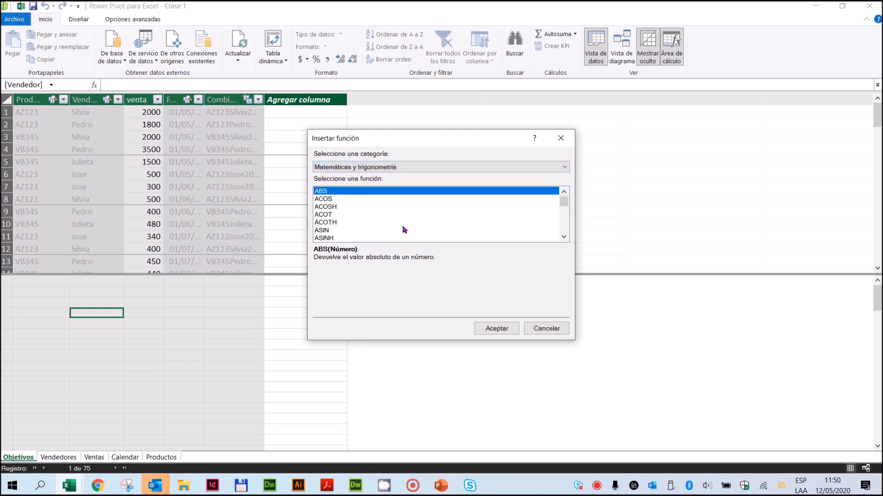
{"action": "left_click", "coordinate": [564, 237]}
{"action": "left_click", "coordinate": [564, 238]}
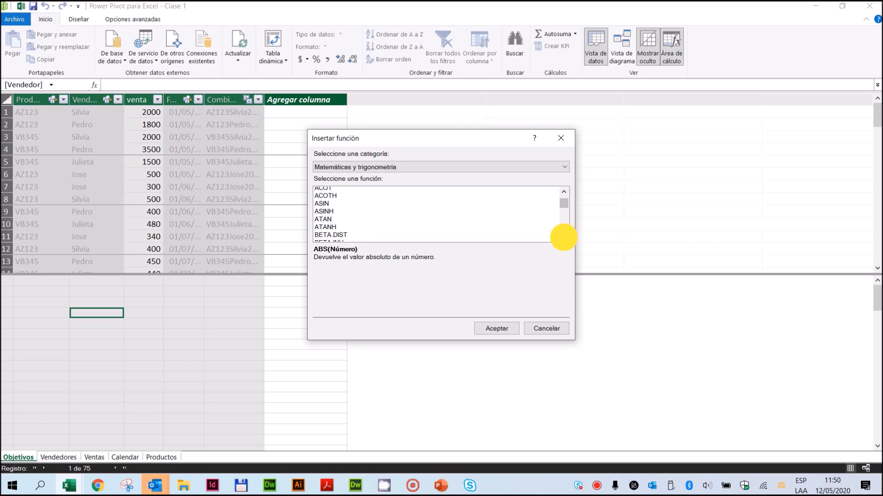
{"action": "left_click", "coordinate": [564, 237]}
{"action": "left_click", "coordinate": [563, 238]}
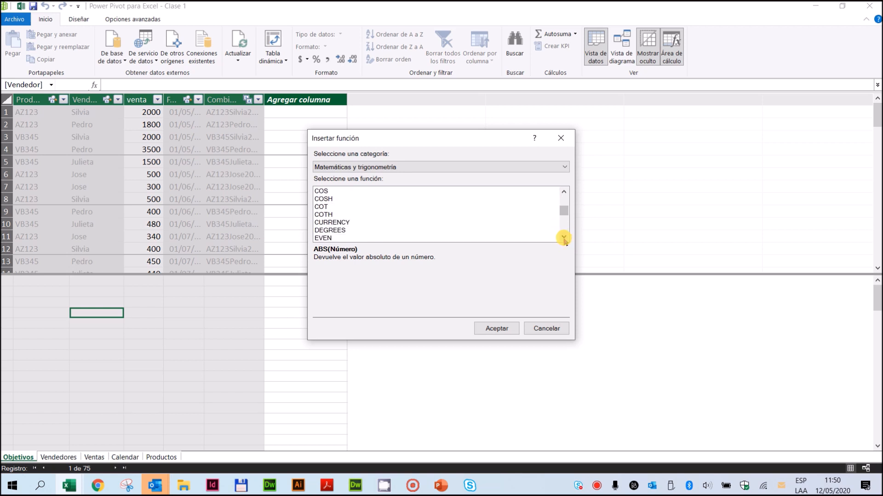
{"action": "left_click", "coordinate": [564, 237]}
{"action": "left_click", "coordinate": [564, 237]}
{"action": "left_click", "coordinate": [564, 237]}
{"action": "left_click", "coordinate": [563, 237]}
{"action": "left_click", "coordinate": [564, 237]}
{"action": "left_click", "coordinate": [563, 237]}
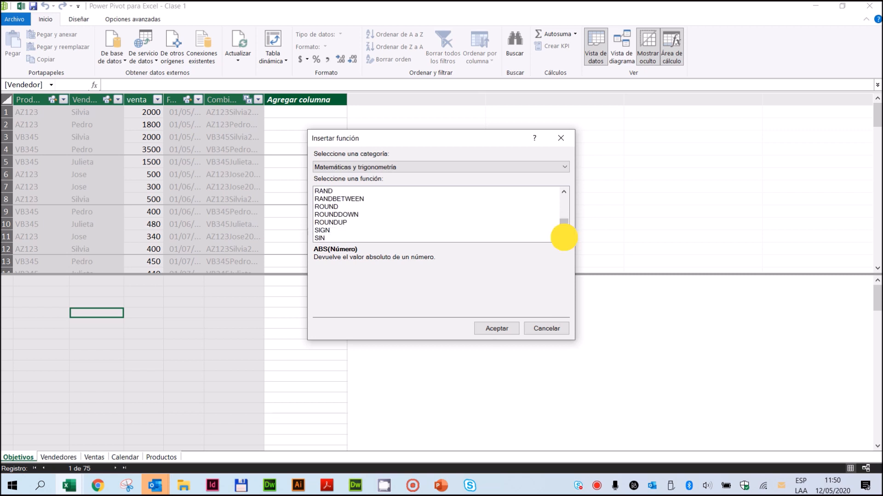
{"action": "left_click", "coordinate": [564, 238]}
{"action": "left_click", "coordinate": [563, 237]}
{"action": "left_click", "coordinate": [564, 237]}
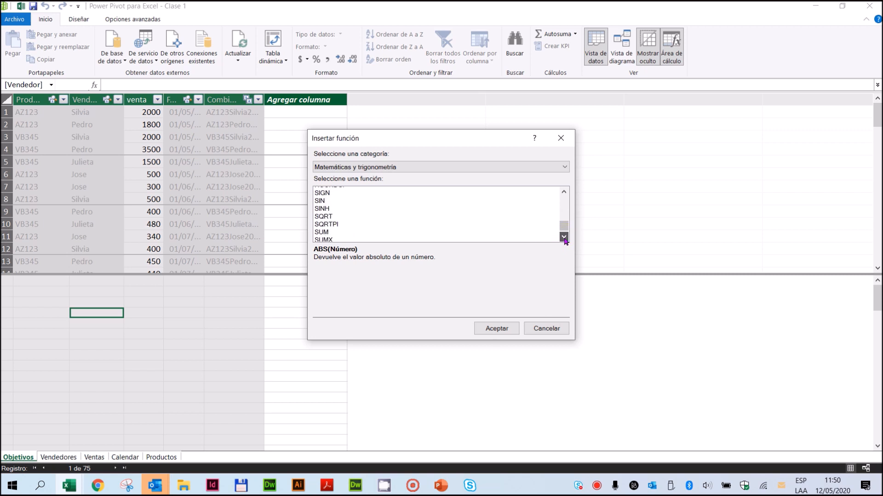
{"action": "left_click", "coordinate": [563, 237]}
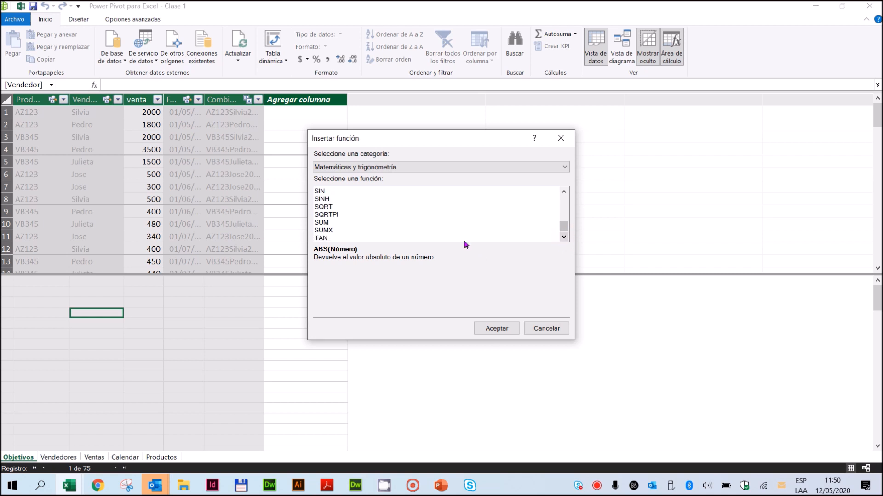
{"action": "left_click", "coordinate": [321, 223]}
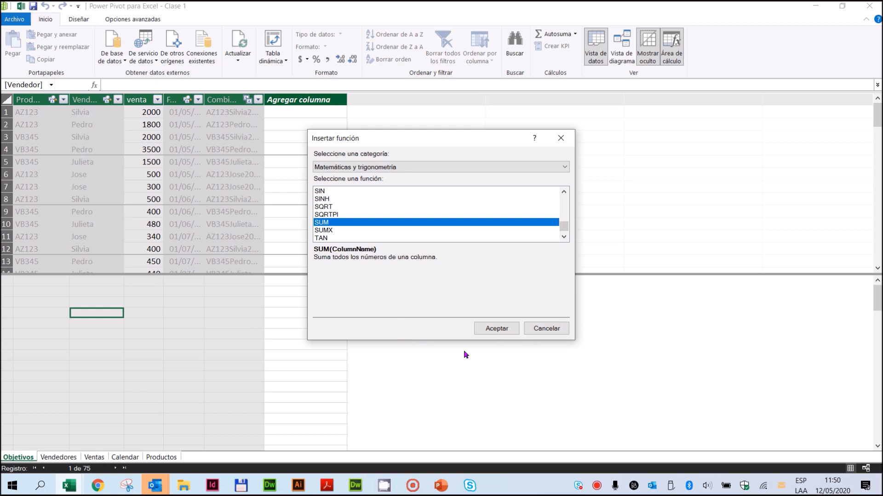
{"action": "left_click", "coordinate": [492, 332]}
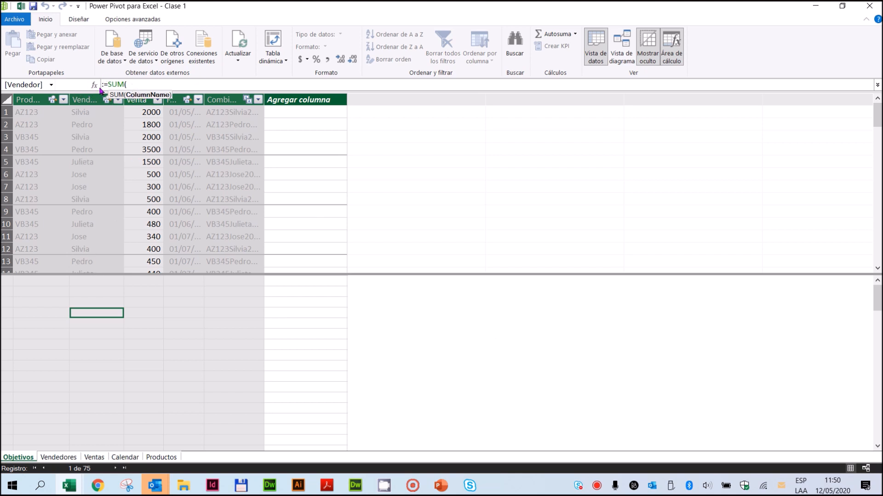
Step: Complete the SUM measure with the Objetivos[venta] column as its argument and accept the formula
{"action": "left_click", "coordinate": [130, 84]}
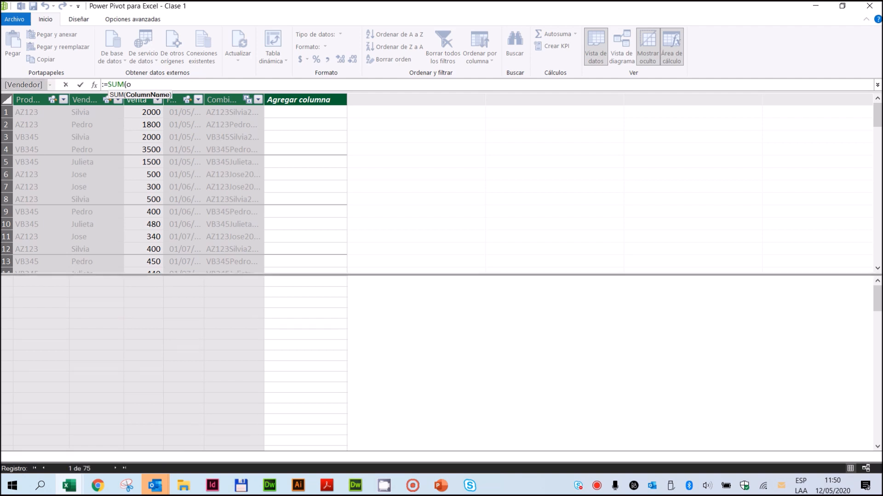
{"action": "type", "text": "objet"}
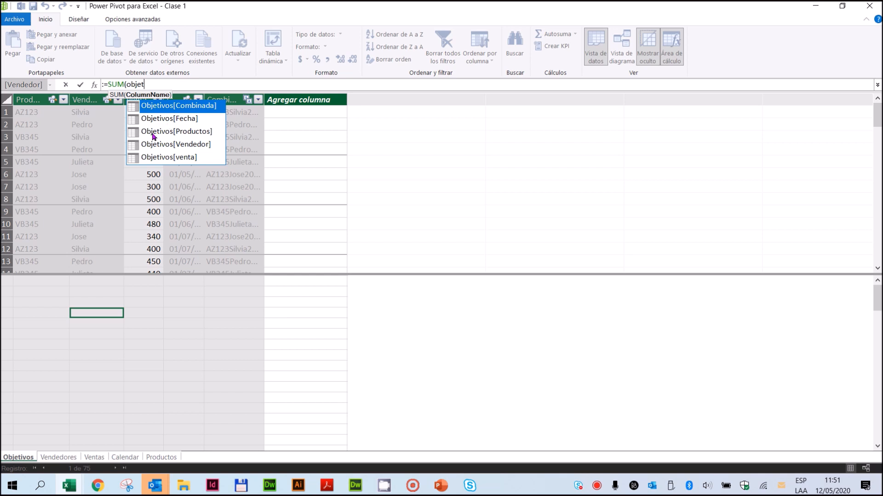
{"action": "left_click", "coordinate": [154, 159]}
{"action": "double_click", "coordinate": [154, 158]}
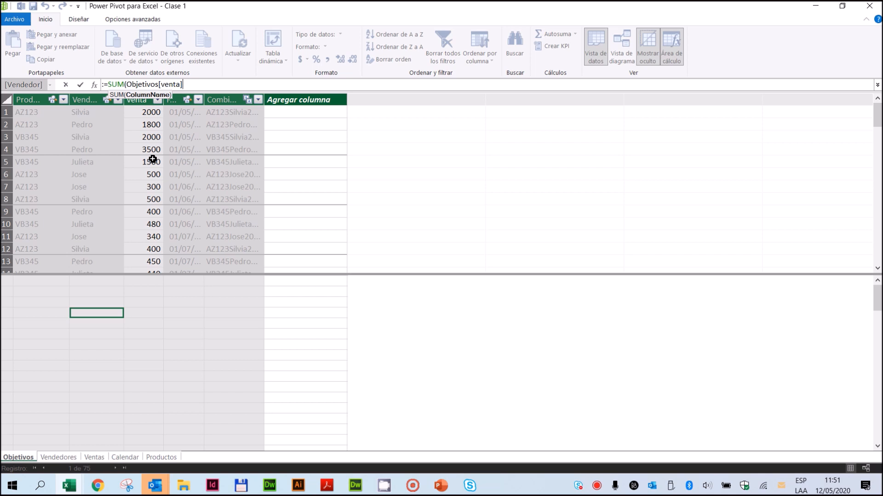
{"action": "type", "text": ")"}
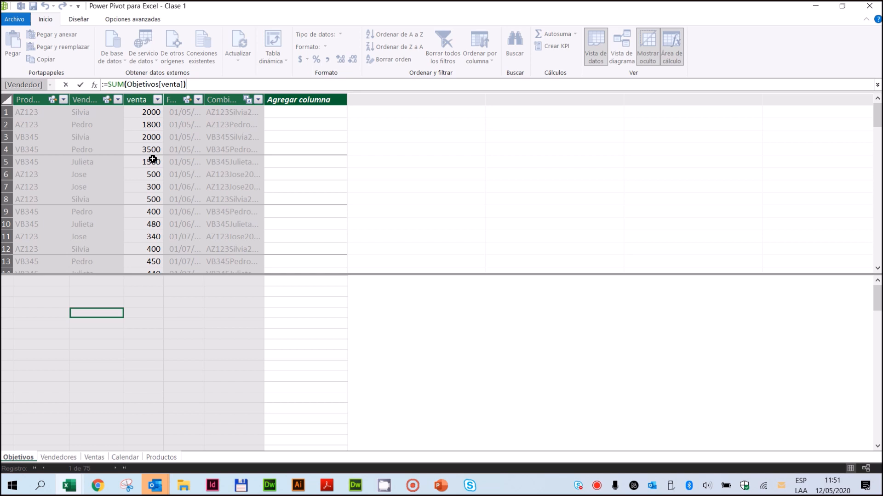
{"action": "left_click", "coordinate": [79, 85]}
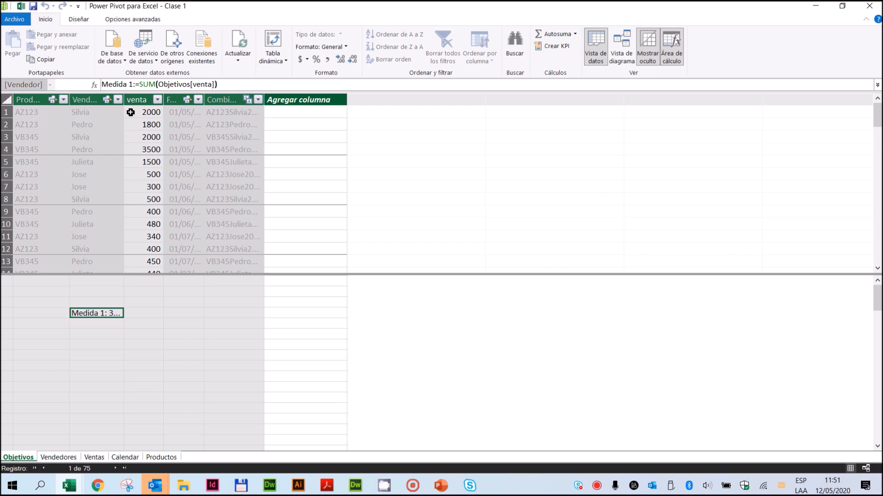
Step: Rename the new SUM measure as Total Objetivo in its formula
{"action": "left_click_drag", "start_coordinate": [134, 85], "coordinate": [123, 84]}
{"action": "left_click", "coordinate": [133, 85]}
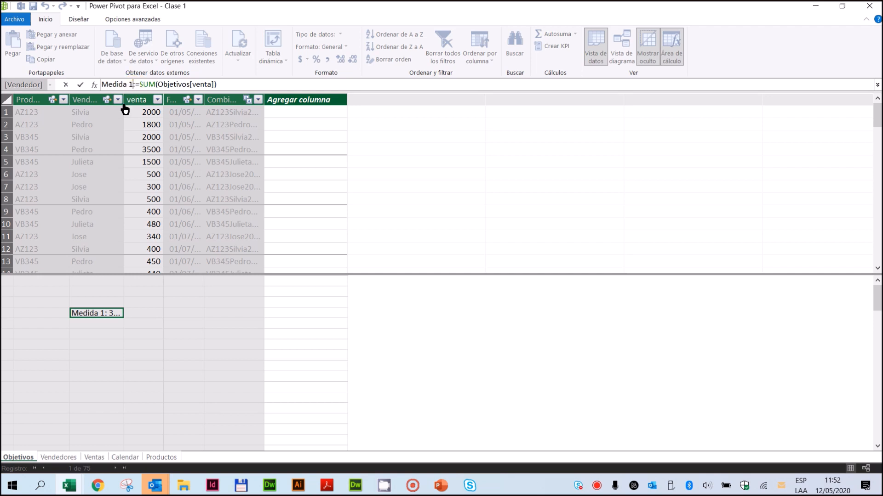
{"action": "left_click_drag", "start_coordinate": [133, 84], "coordinate": [92, 69]}
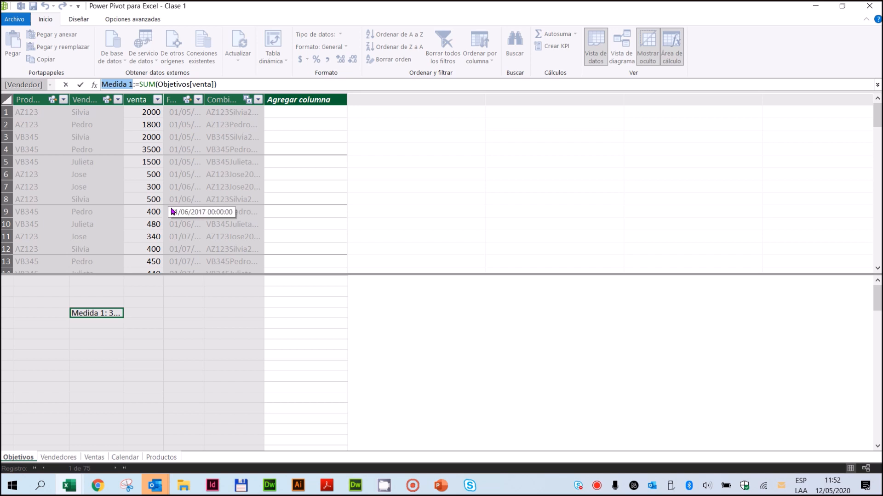
{"action": "type", "text": "Total "}
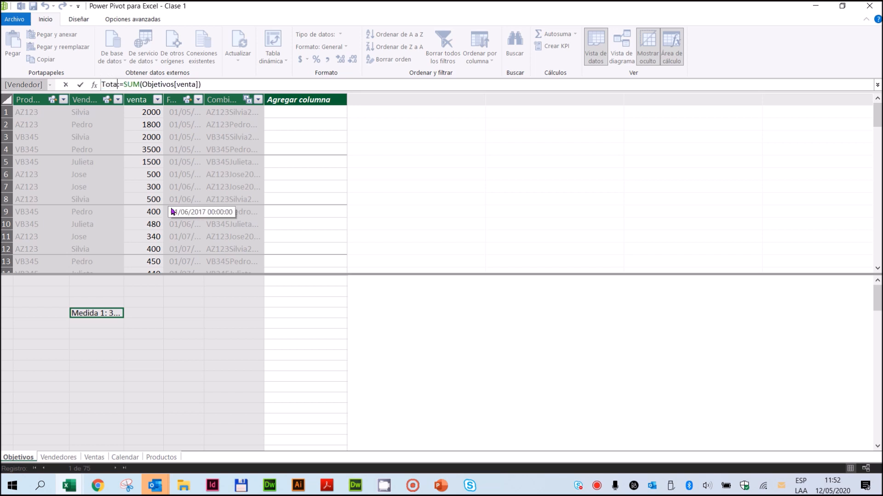
{"action": "type", "text": "Objeti"}
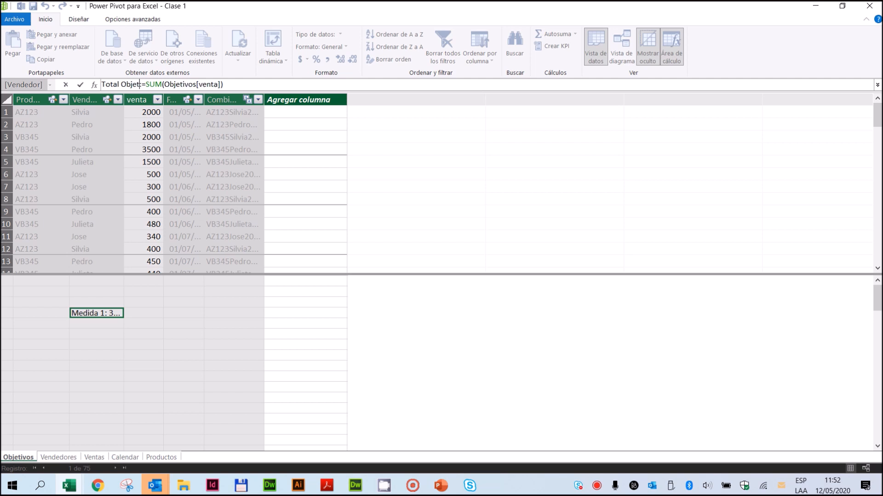
{"action": "type", "text": "vo"}
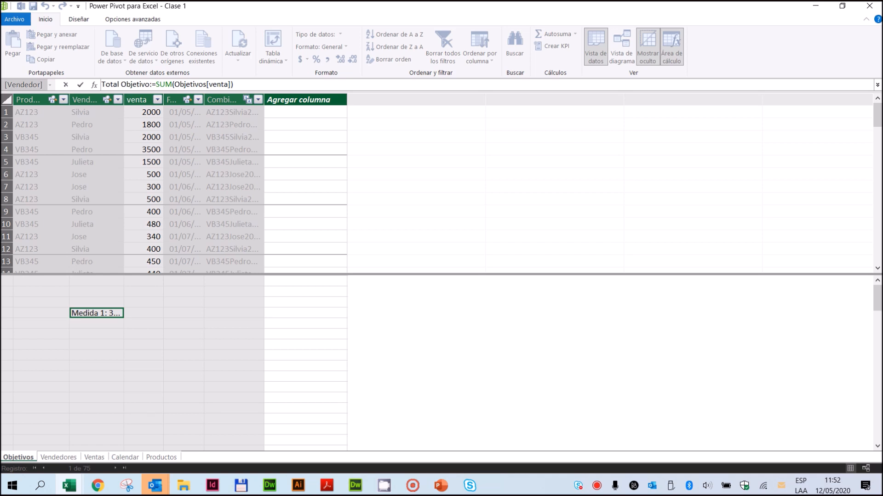
{"action": "left_click", "coordinate": [80, 87]}
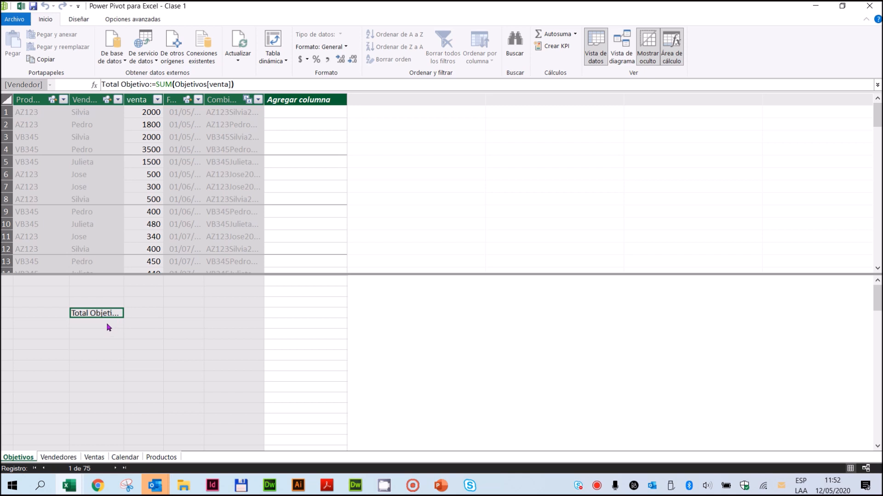
Step: Widen the Vendedor column so the whole measure fits, and select the empty calculation cell directly below Total Objetivo
{"action": "left_click_drag", "start_coordinate": [121, 96], "coordinate": [185, 96]}
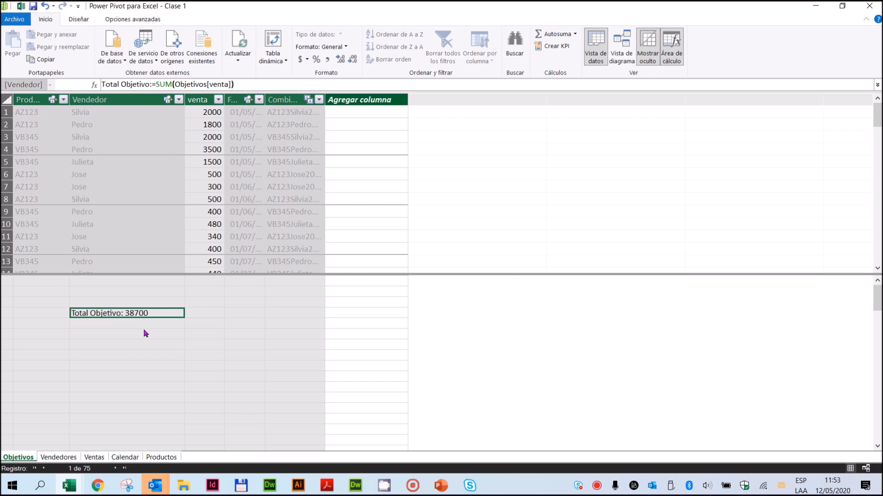
{"action": "left_click", "coordinate": [120, 325]}
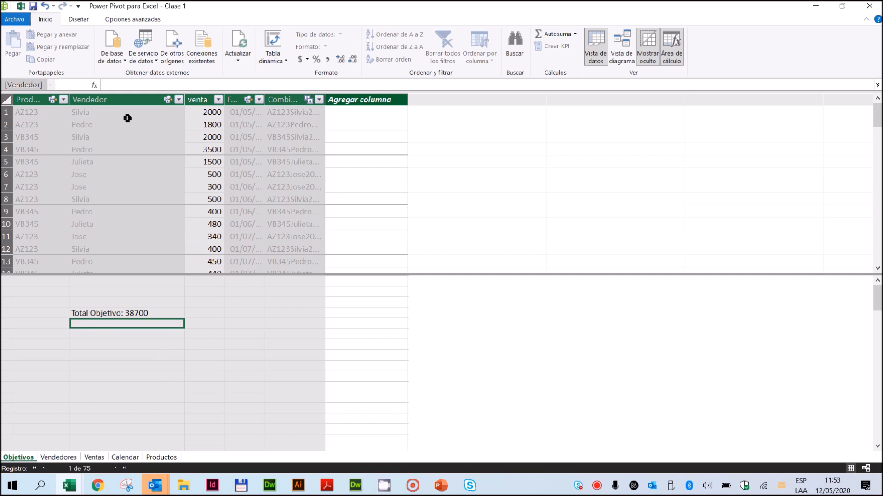
{"action": "left_click", "coordinate": [95, 86]}
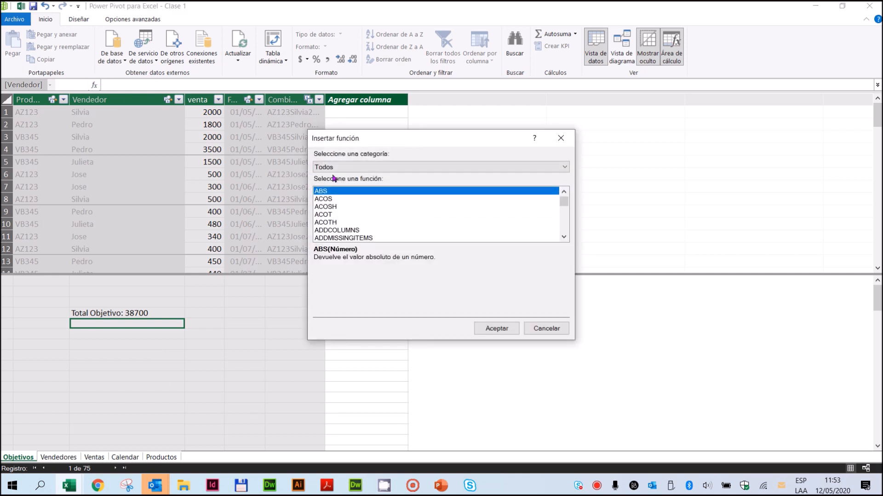
{"action": "left_click", "coordinate": [344, 169]}
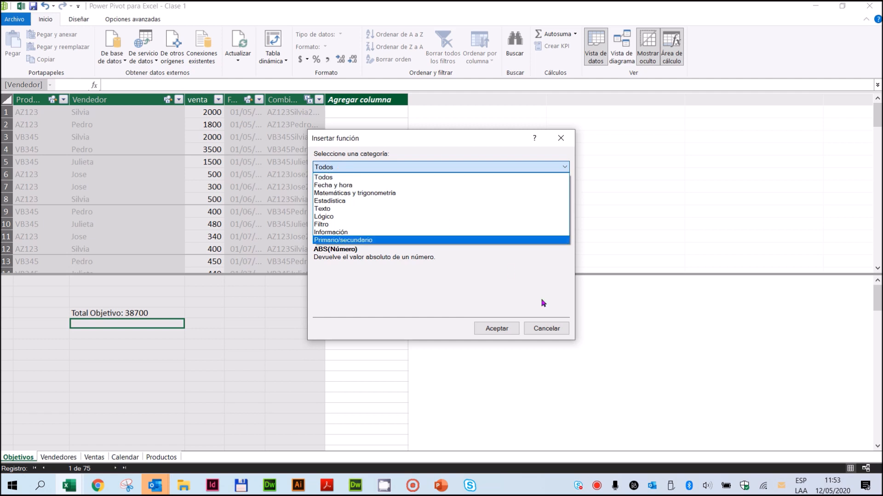
{"action": "left_click", "coordinate": [555, 329]}
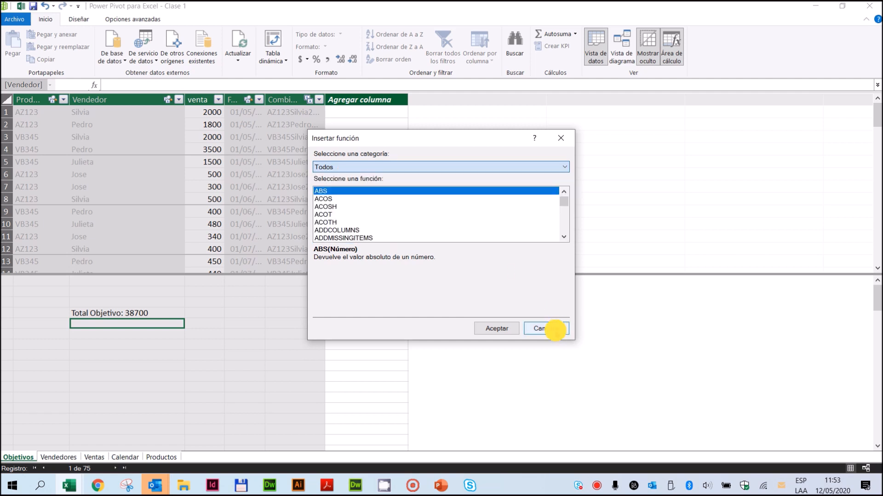
{"action": "left_click", "coordinate": [565, 329]}
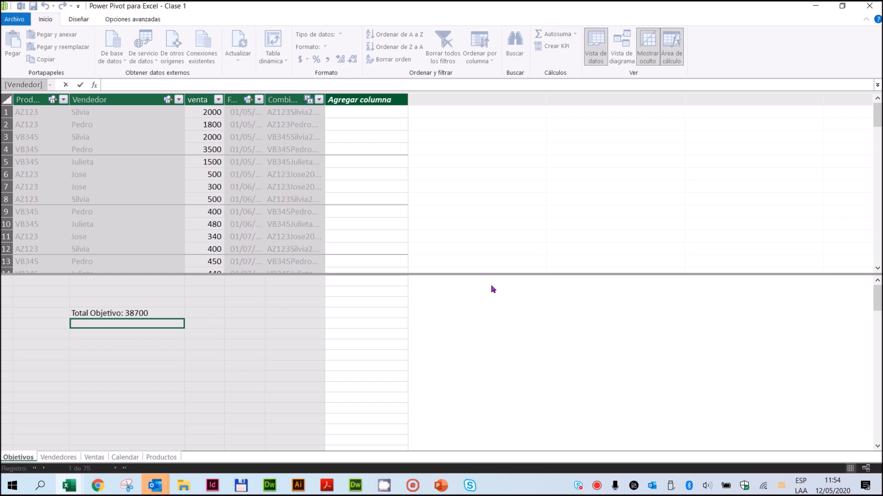
Step: Start inserting a function in the empty calculation cell below Total Objetivo and filter the functions to the Matemáticas y trigonometría category
{"action": "left_click", "coordinate": [92, 85]}
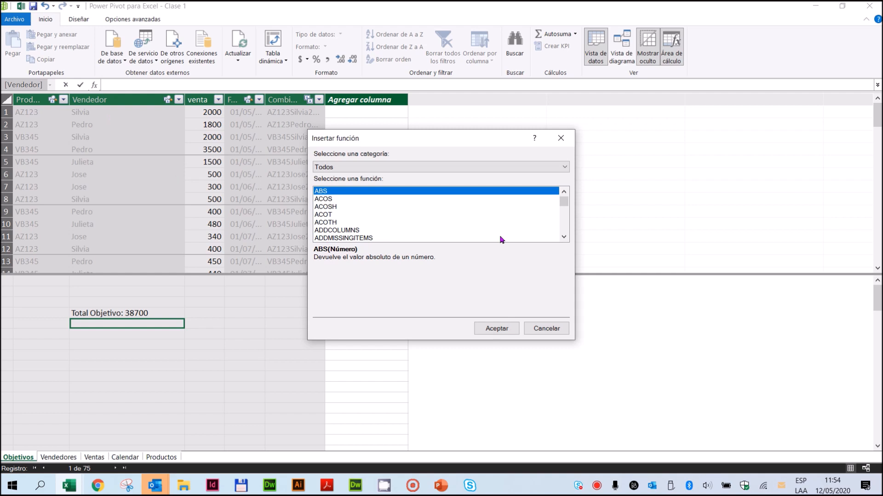
{"action": "left_click", "coordinate": [567, 237]}
{"action": "left_click", "coordinate": [567, 237]}
{"action": "left_click", "coordinate": [567, 238]}
{"action": "left_click_drag", "start_coordinate": [567, 202], "coordinate": [563, 217]}
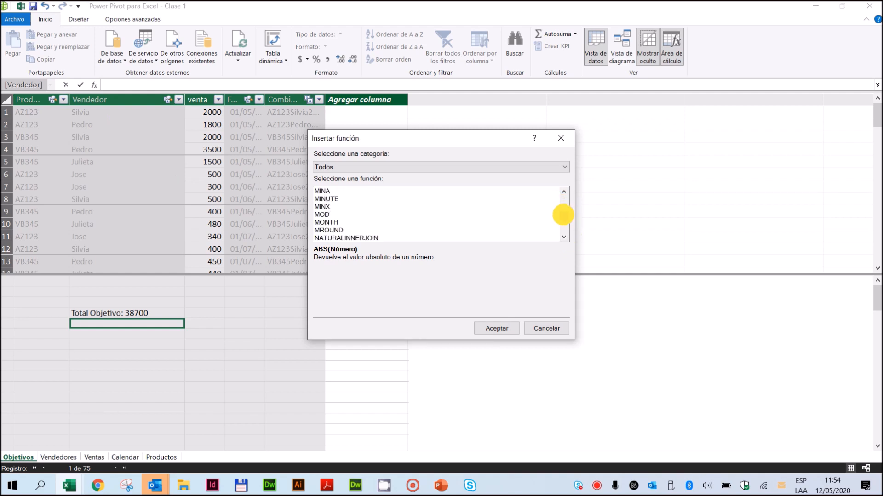
{"action": "left_click", "coordinate": [414, 169]}
{"action": "left_click", "coordinate": [409, 193]}
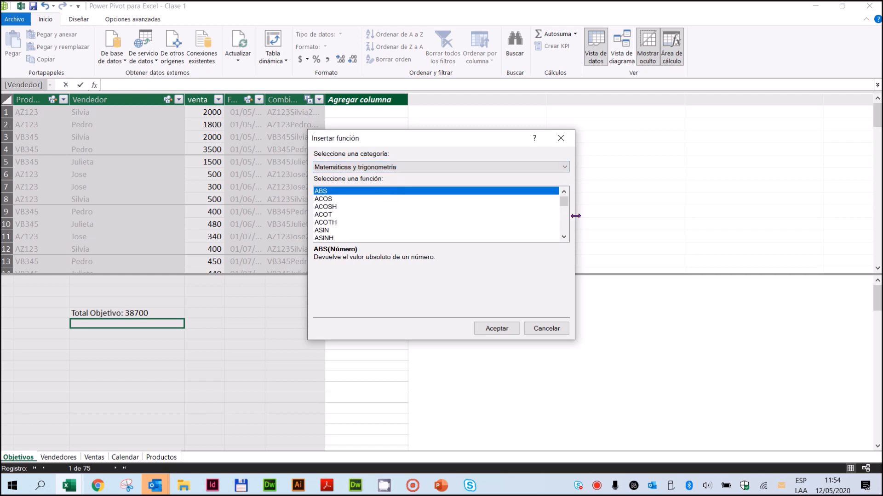
Step: Pick the SUM function from the filtered functions and insert it into the measure's formula
{"action": "left_click_drag", "start_coordinate": [569, 206], "coordinate": [612, 207]}
{"action": "left_click", "coordinate": [326, 215]}
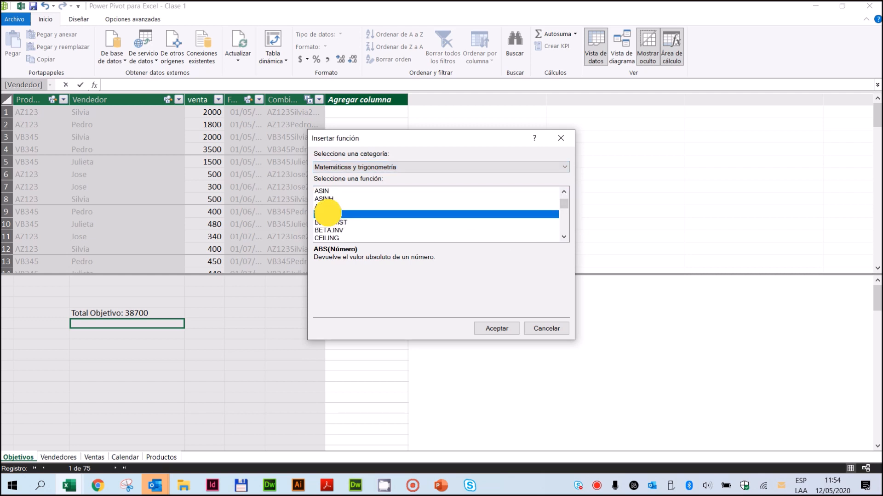
{"action": "key", "text": "s"}
{"action": "key", "text": "Down"}
{"action": "key", "text": "Down"}
{"action": "key", "text": "Down"}
{"action": "key", "text": "Down"}
{"action": "key", "text": "Down"}
{"action": "key", "text": "Down"}
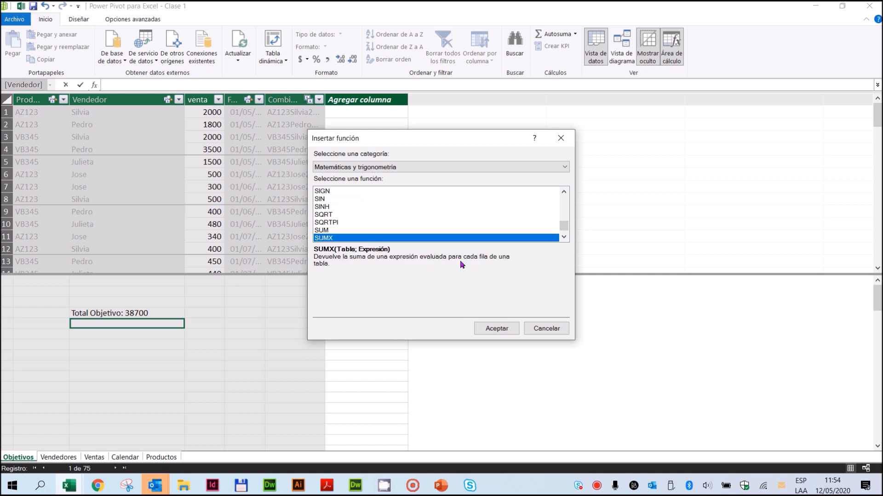
{"action": "key", "text": "Up"}
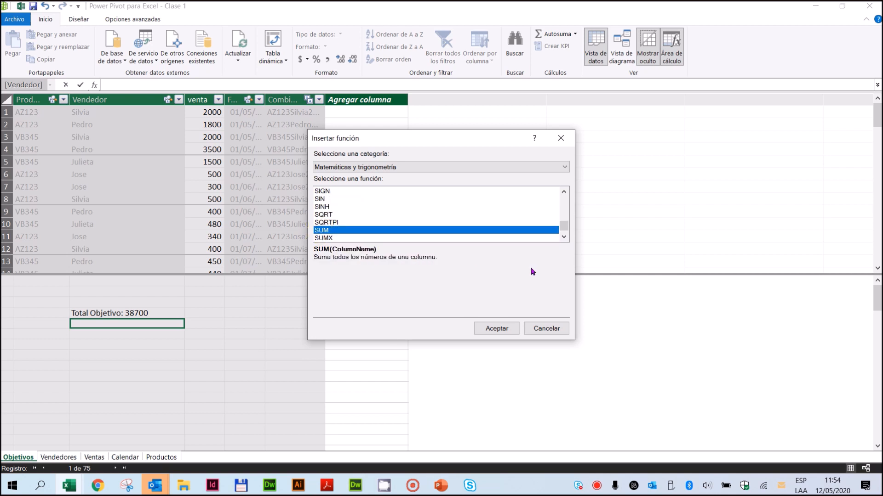
{"action": "left_click", "coordinate": [496, 328]}
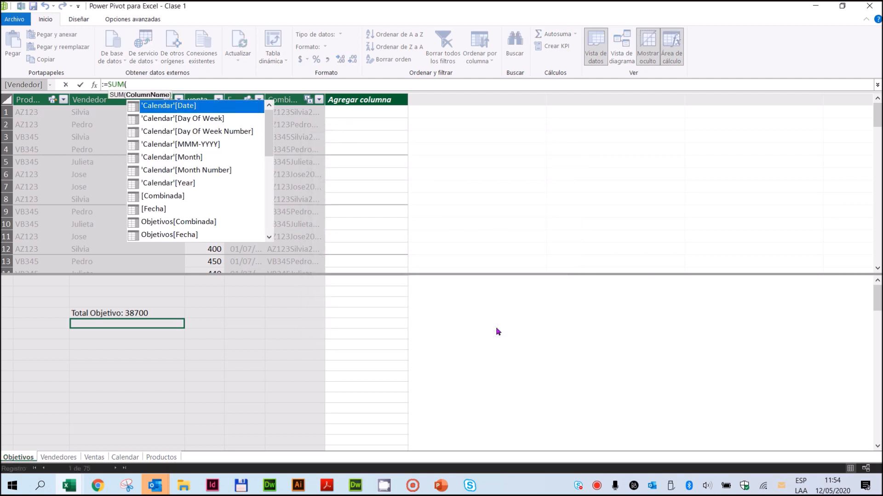
Step: Complete the SUM measure with the Ventas[Venta] column as its argument and accept the formula
{"action": "type", "text": "ven"}
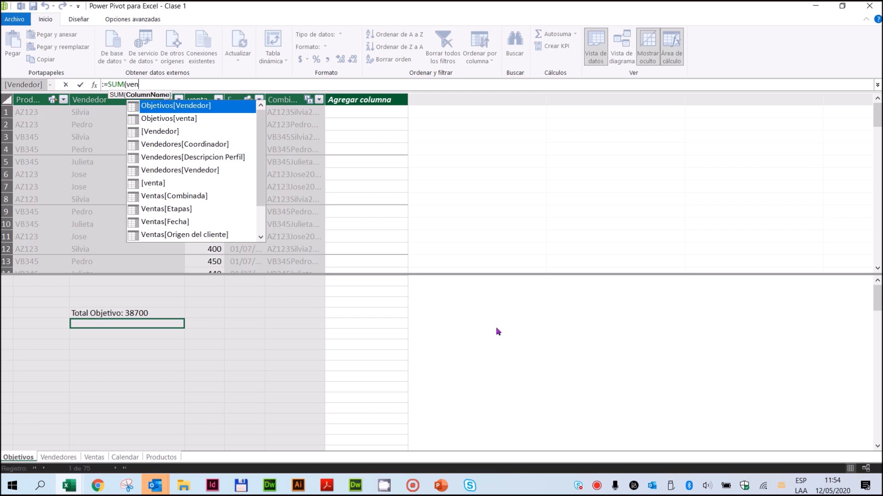
{"action": "type", "text": "t"}
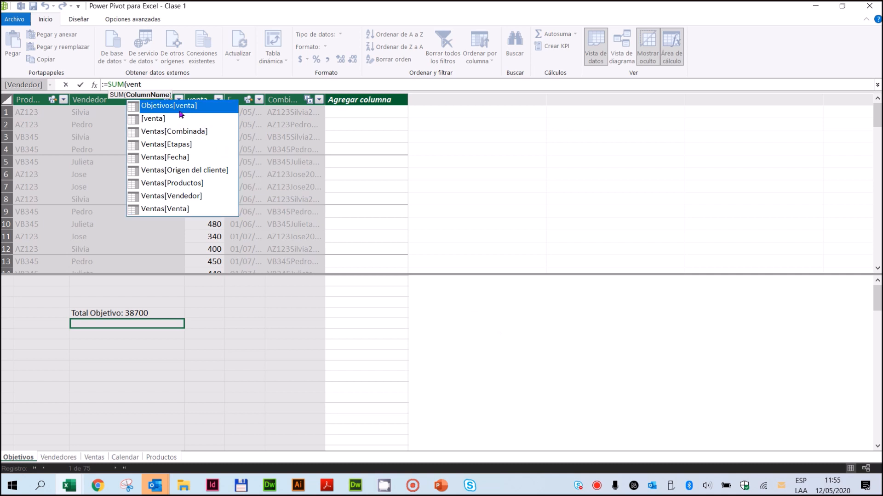
{"action": "double_click", "coordinate": [157, 210]}
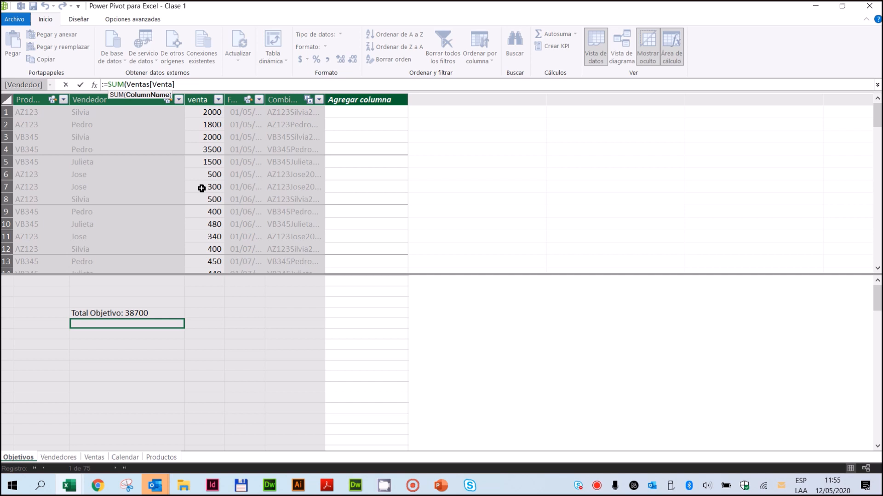
{"action": "type", "text": ")"}
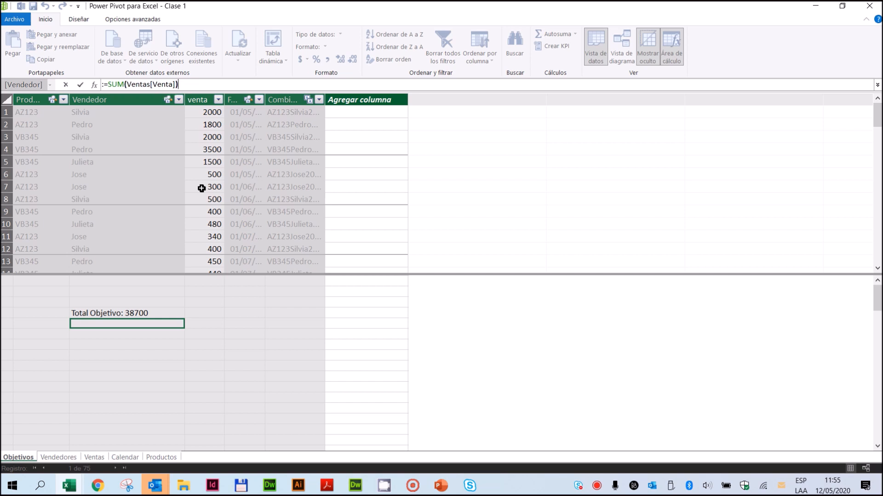
{"action": "left_click", "coordinate": [79, 85]}
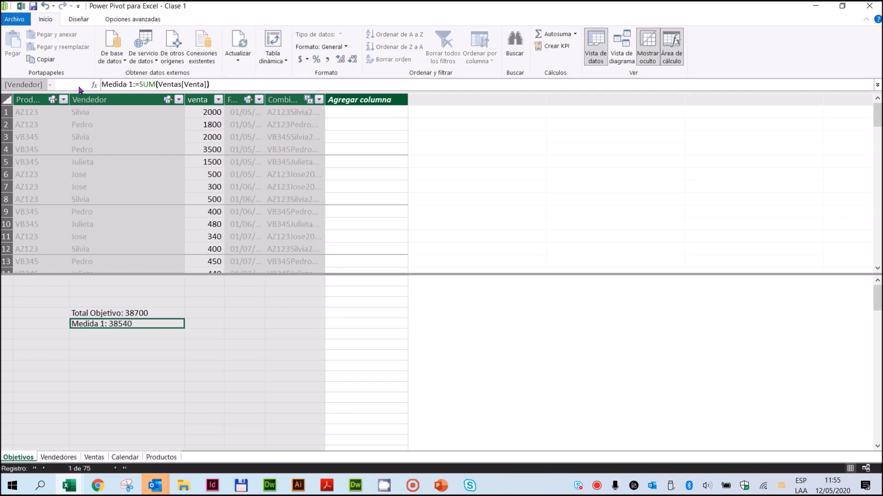
Step: Rename the Ventas[Venta] sum measure as Total Ventas in its formula
{"action": "left_click_drag", "start_coordinate": [132, 84], "coordinate": [88, 83]}
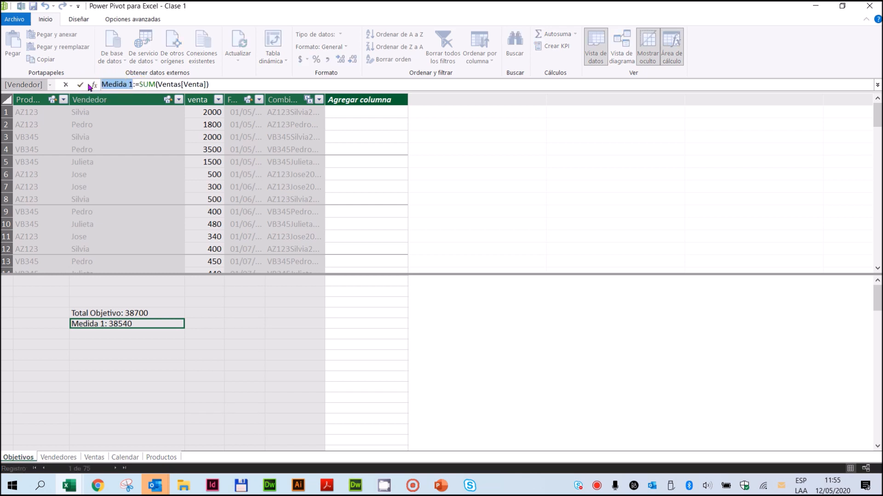
{"action": "type", "text": "Total "}
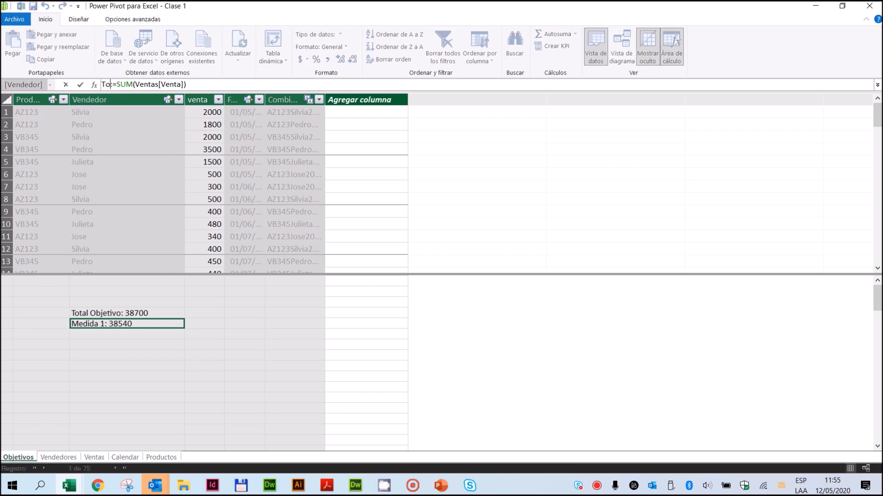
{"action": "type", "text": "Ventas"}
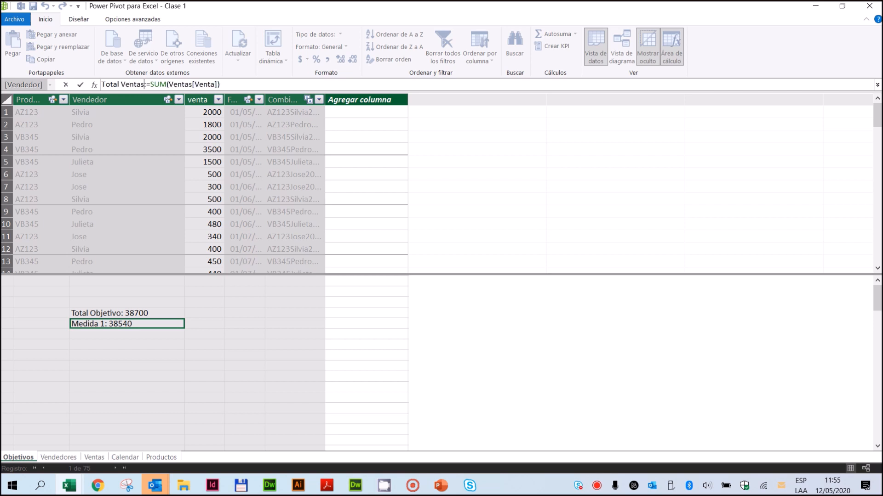
{"action": "left_click", "coordinate": [81, 85]}
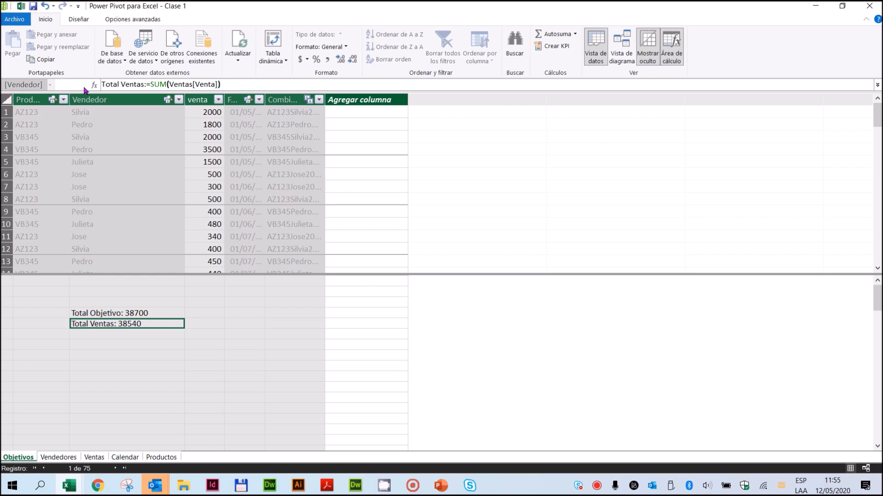
Step: Create a measure in the cell below Total Ventas with the formula :=[Total Ventas]/[Total Objetivo]
{"action": "left_click", "coordinate": [92, 335]}
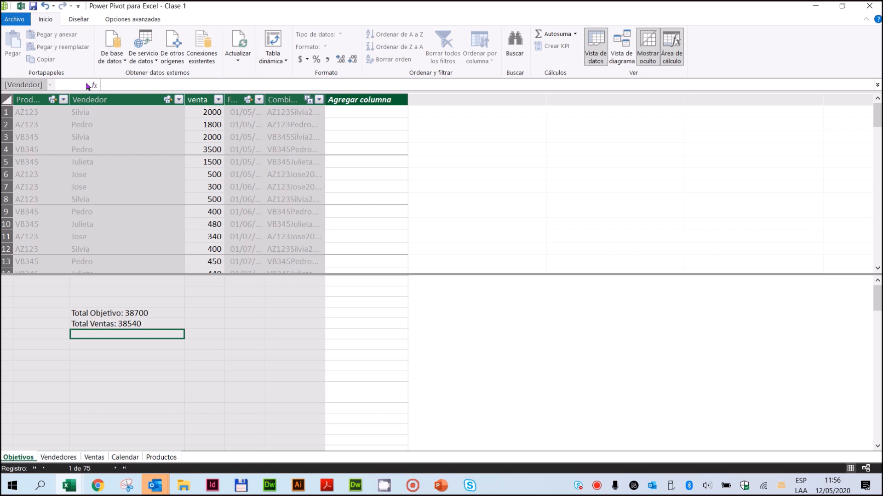
{"action": "left_click", "coordinate": [111, 85]}
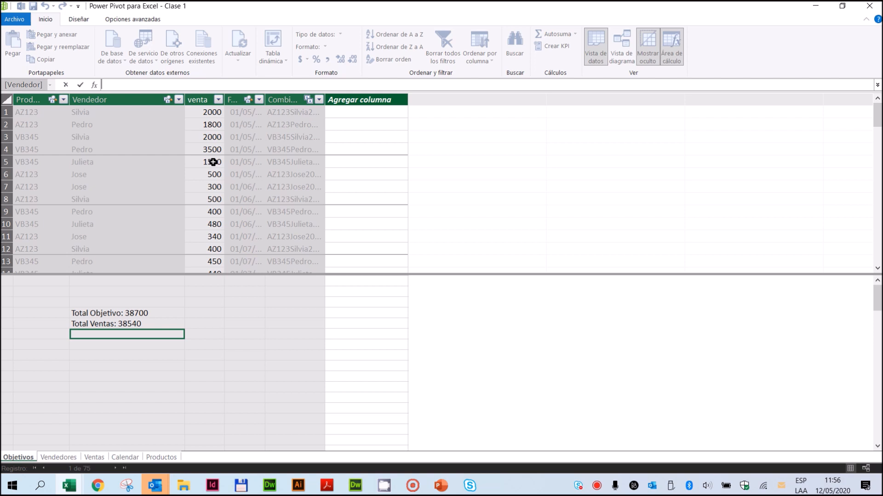
{"action": "type", "text": ":="}
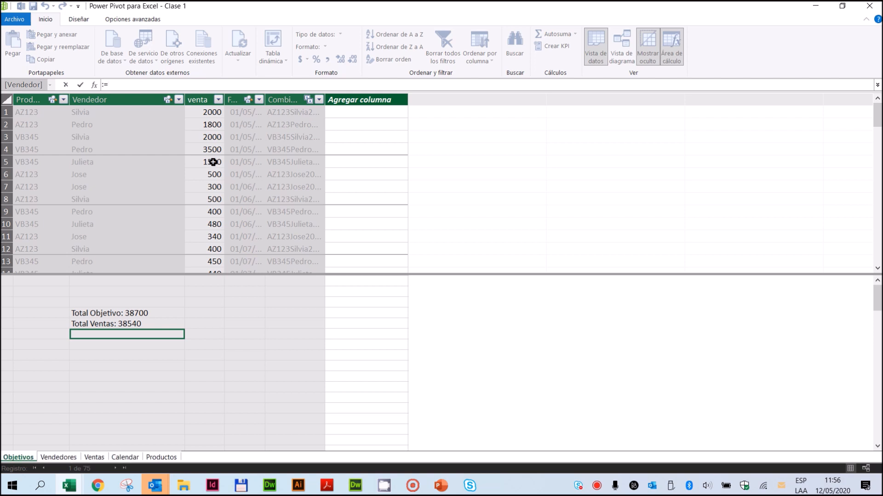
{"action": "type", "text": "to"}
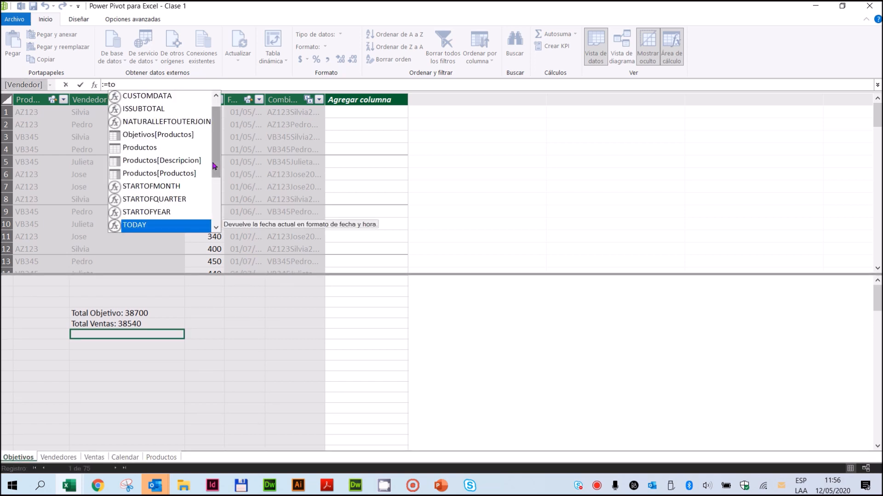
{"action": "type", "text": "t"}
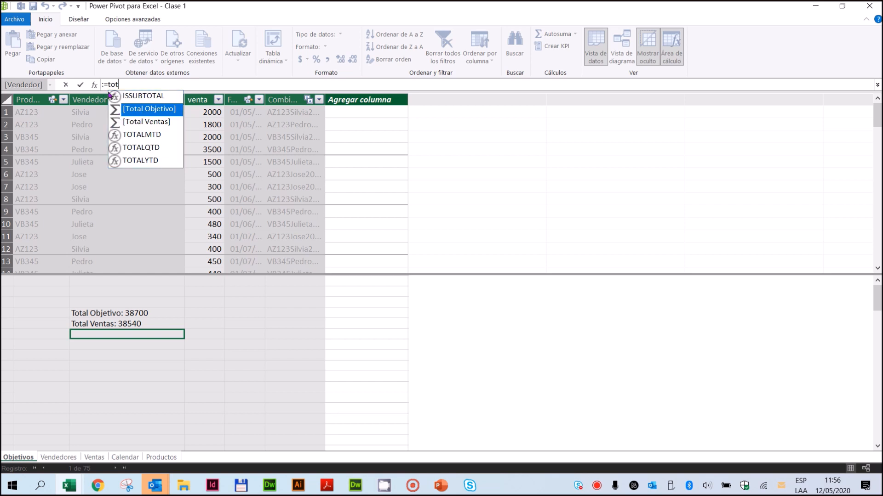
{"action": "double_click", "coordinate": [153, 122]}
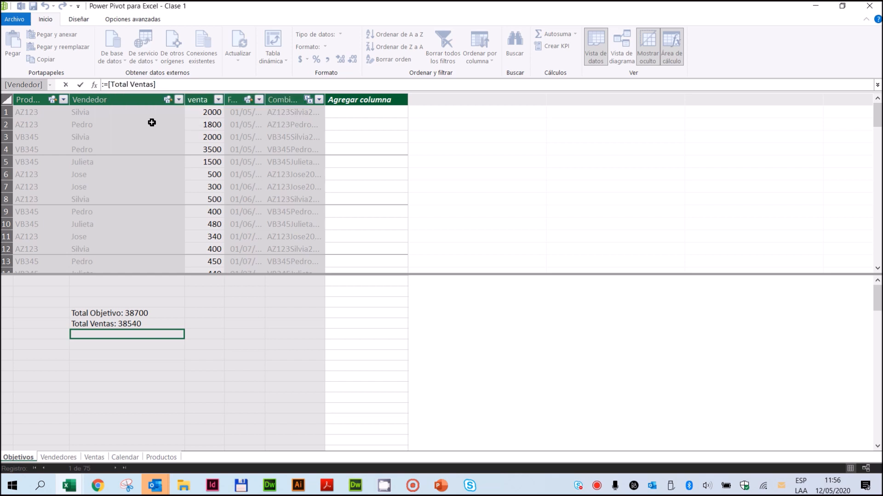
{"action": "type", "text": "/"}
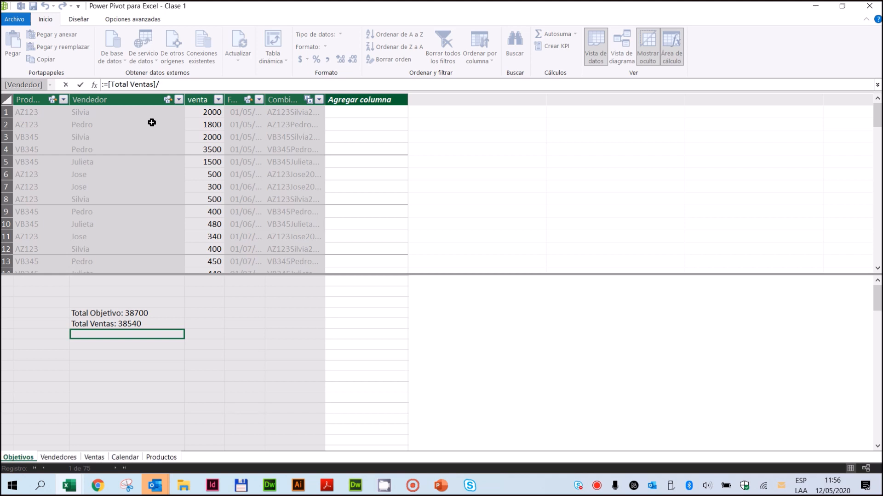
{"action": "type", "text": "tota"}
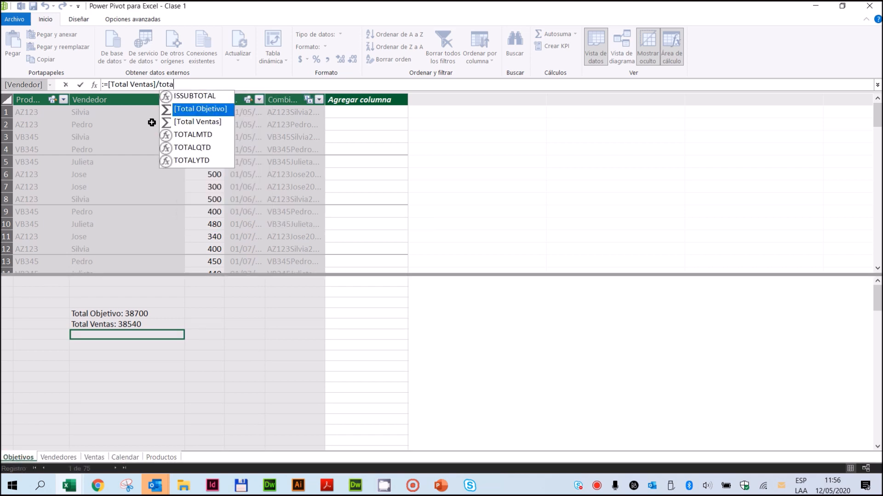
{"action": "double_click", "coordinate": [217, 112]}
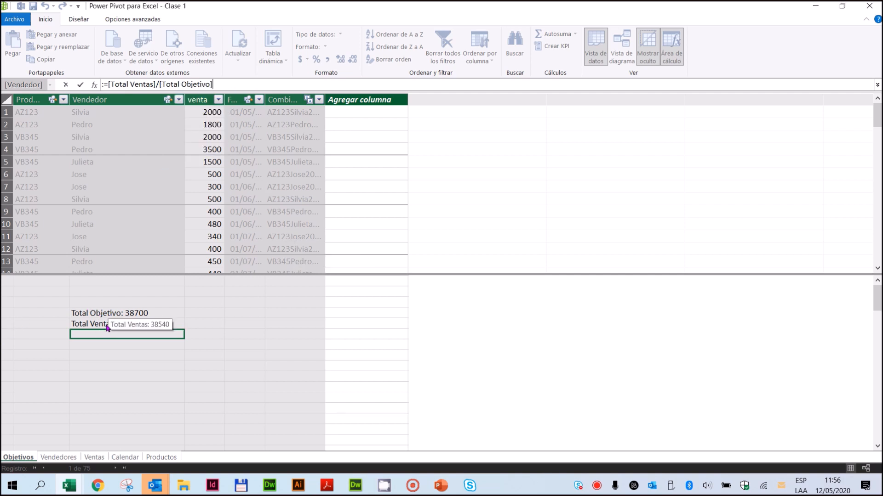
{"action": "left_click", "coordinate": [80, 85]}
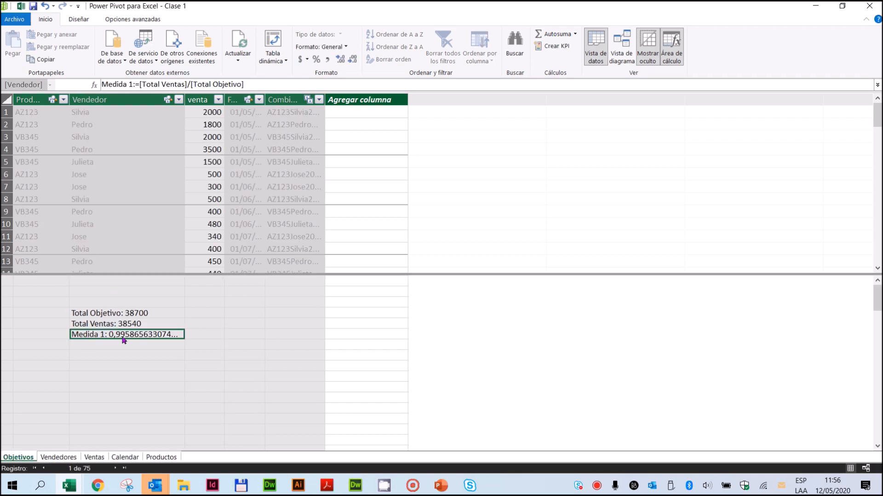
Step: Rename the new ratio measure as Cumplimiento in its formula
{"action": "left_click", "coordinate": [133, 84]}
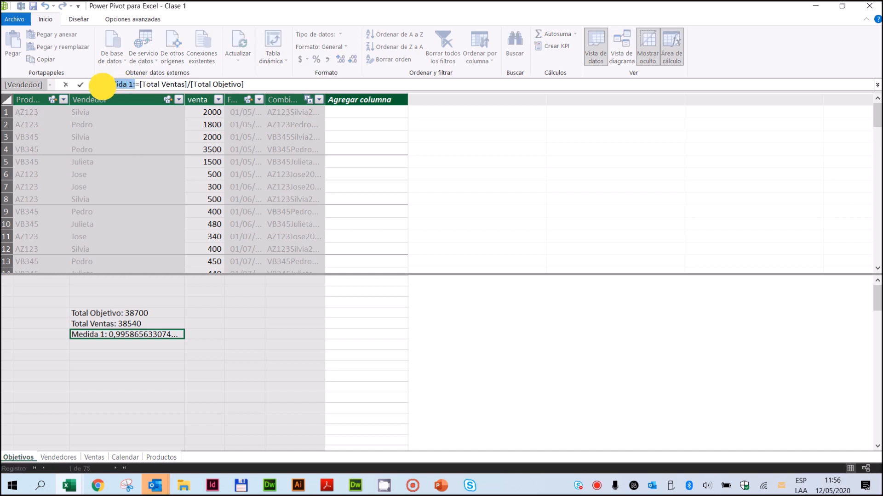
{"action": "left_click_drag", "start_coordinate": [132, 84], "coordinate": [75, 85]}
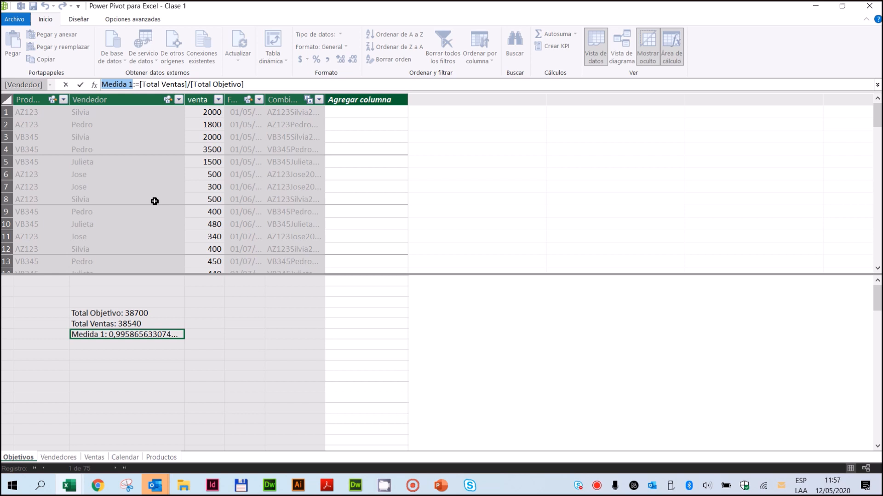
{"action": "type", "text": "Cumplimiento"}
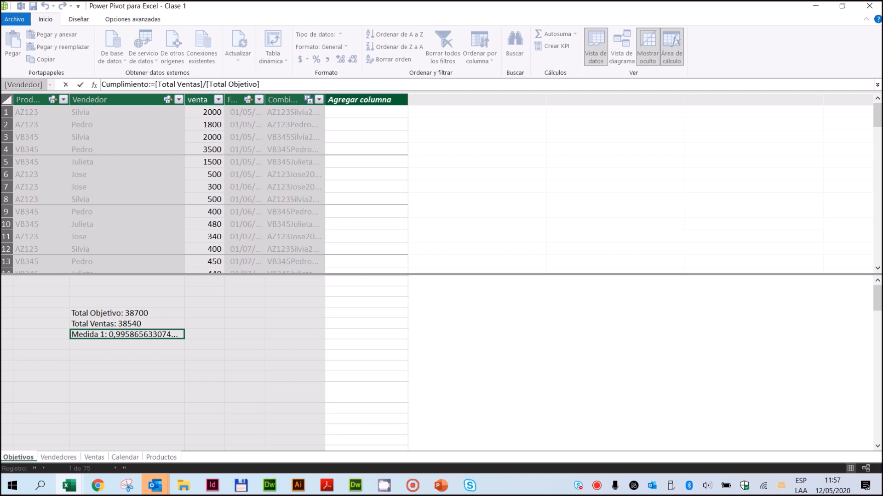
{"action": "left_click", "coordinate": [79, 84]}
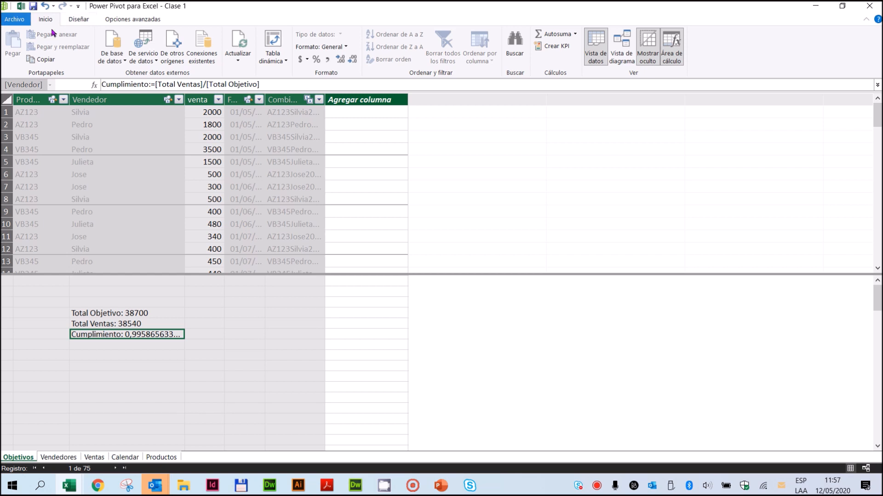
Step: Format the Cumplimiento measure as a percentage and save the workbook
{"action": "left_click", "coordinate": [316, 61]}
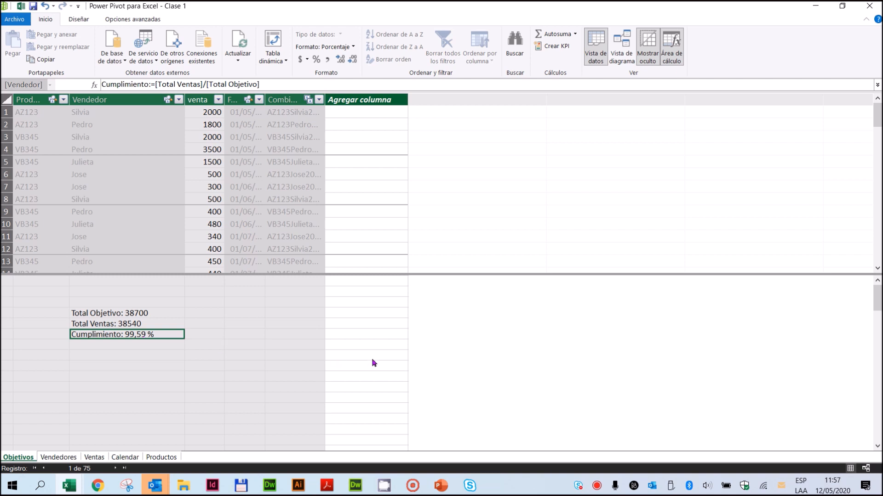
{"action": "left_click", "coordinate": [34, 7]}
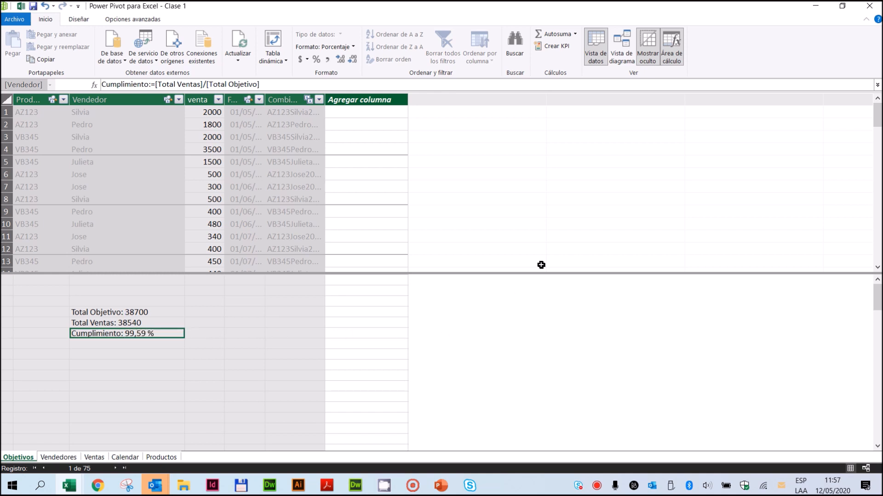
Step: In the diagram view, hide the Venta field of Ventas and the venta field of Objetivos from client tools
{"action": "left_click", "coordinate": [628, 45]}
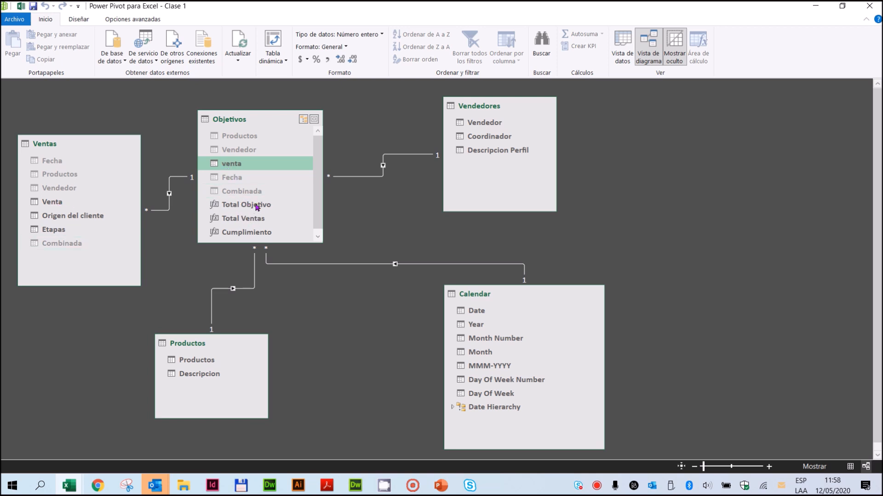
{"action": "left_click", "coordinate": [58, 203]}
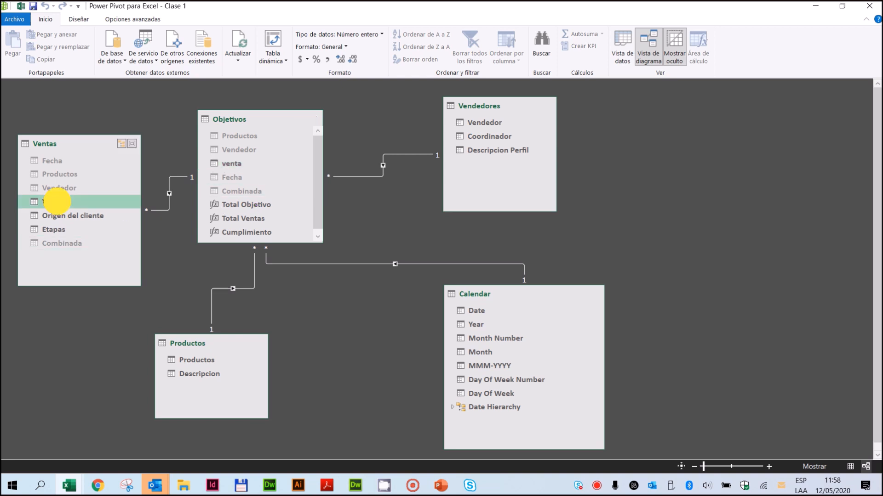
{"action": "right_click", "coordinate": [59, 203]}
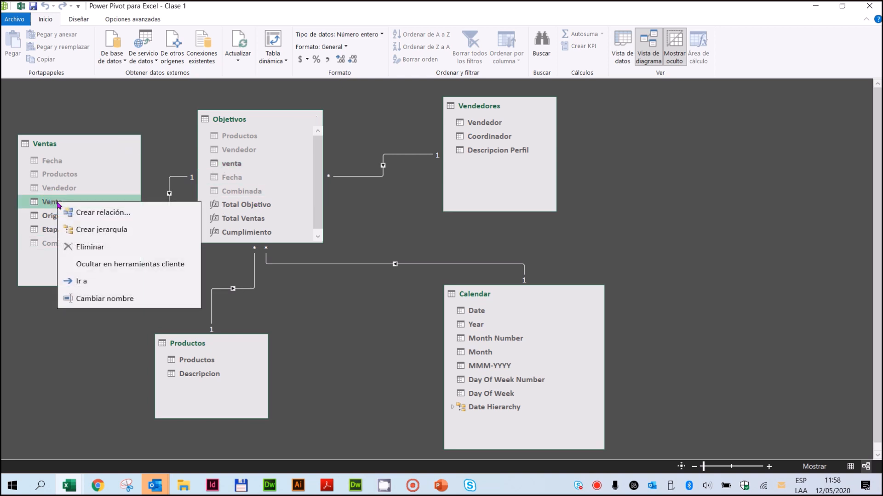
{"action": "left_click", "coordinate": [107, 266]}
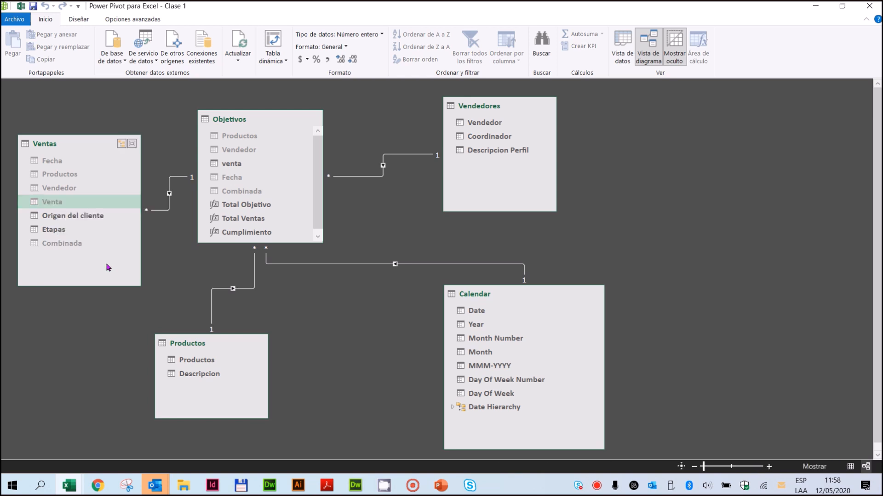
{"action": "left_click", "coordinate": [237, 165]}
{"action": "right_click", "coordinate": [241, 166]}
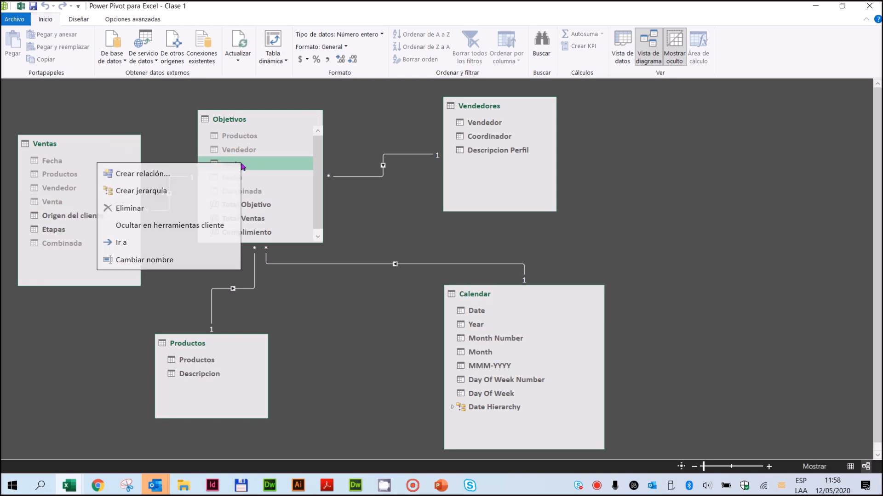
{"action": "left_click", "coordinate": [184, 225]}
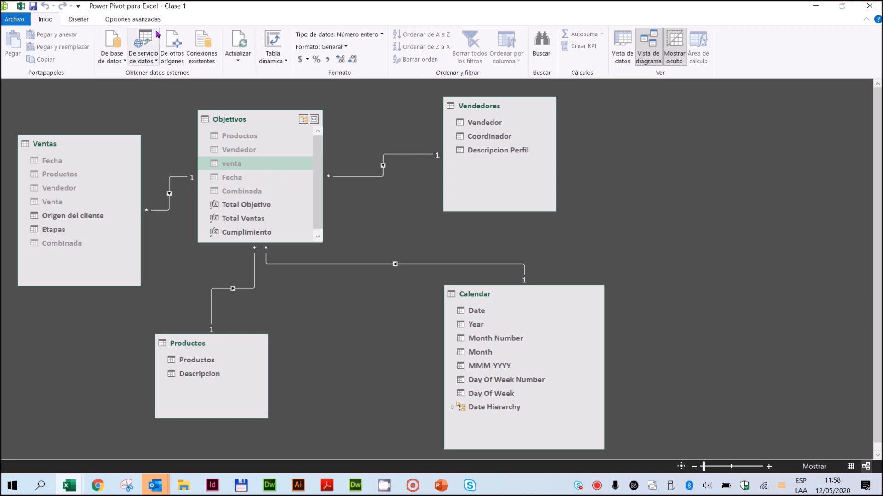
Step: Create a PivotTable from the data model in the existing worksheet at Hoja1 cell A1
{"action": "left_click", "coordinate": [623, 46]}
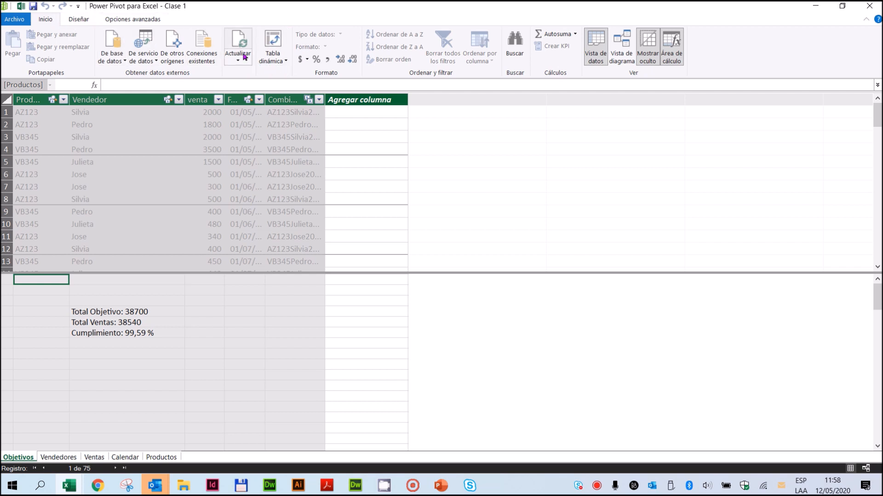
{"action": "left_click", "coordinate": [285, 66]}
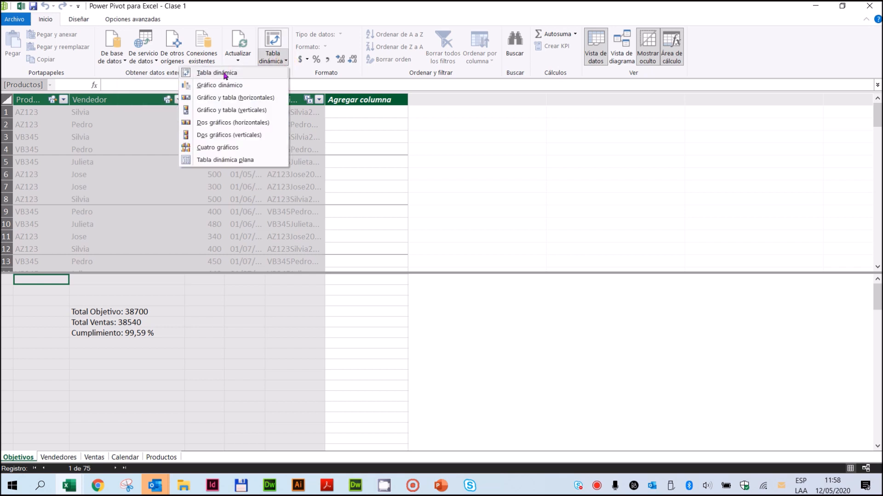
{"action": "left_click", "coordinate": [216, 73]}
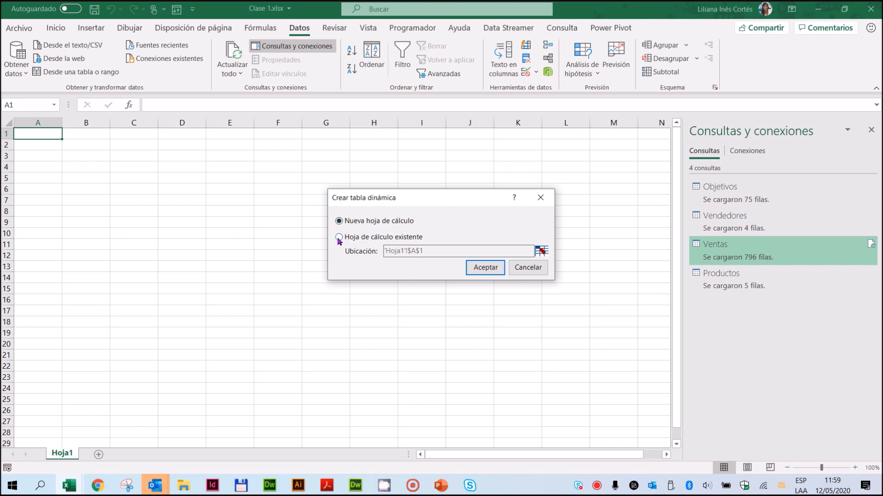
{"action": "left_click", "coordinate": [339, 238]}
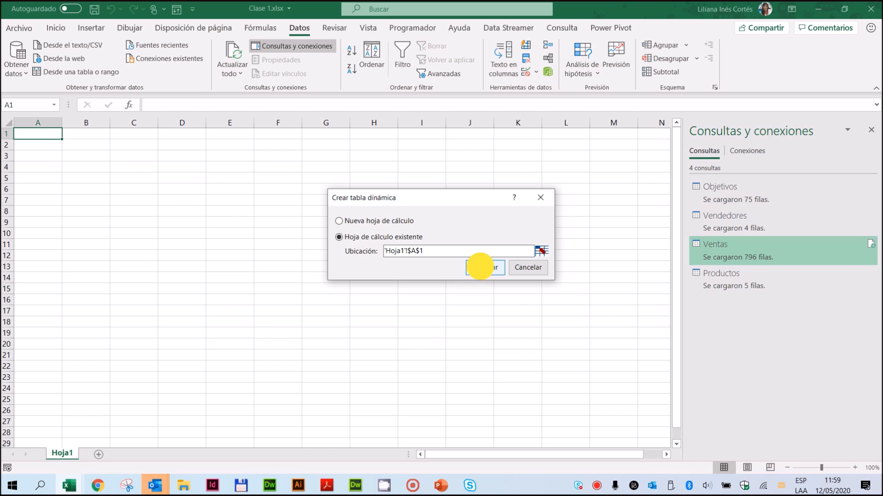
{"action": "left_click", "coordinate": [481, 269]}
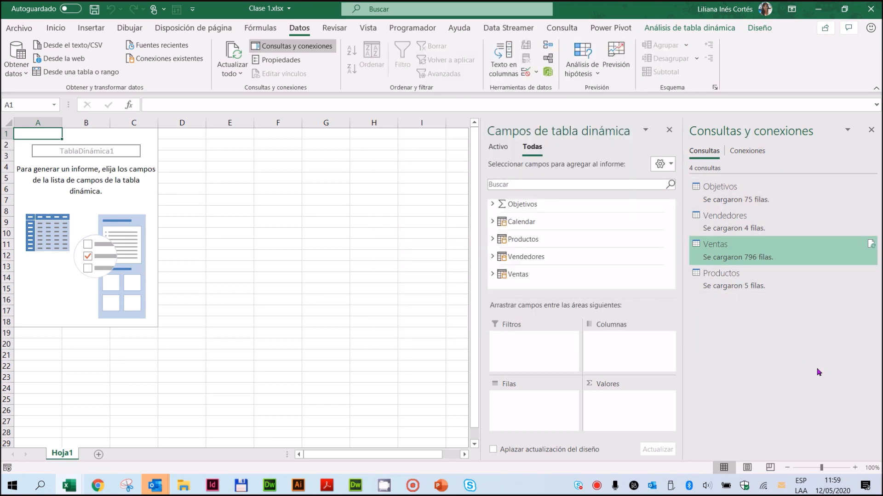
Step: Close the Consultas y conexiones pane so only the PivotTable field list remains beside the sheet
{"action": "left_click", "coordinate": [871, 132]}
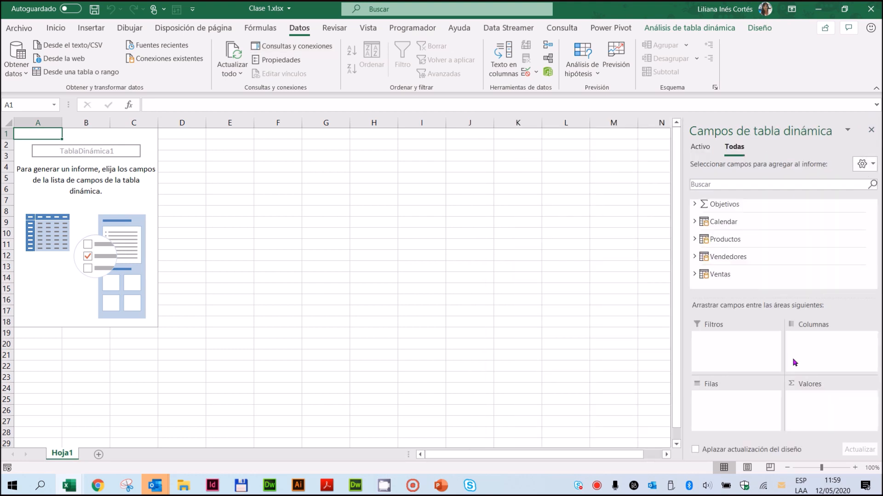
{"action": "left_click", "coordinate": [305, 52]}
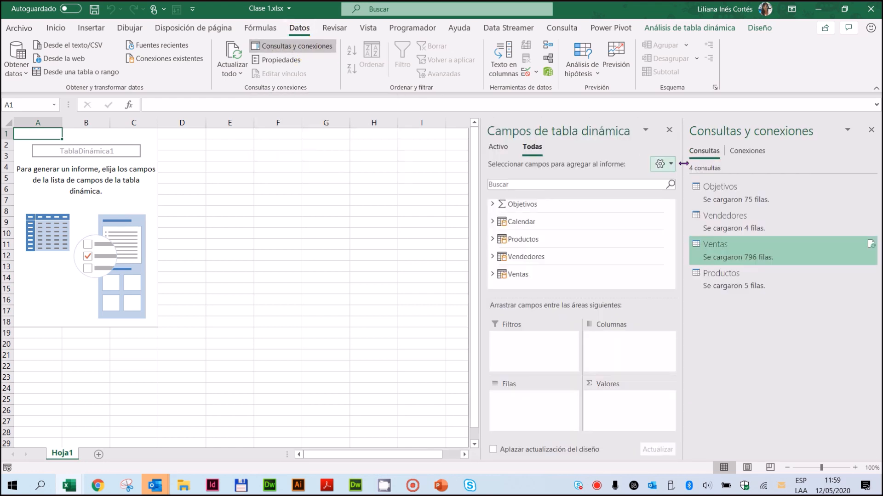
{"action": "left_click", "coordinate": [870, 130]}
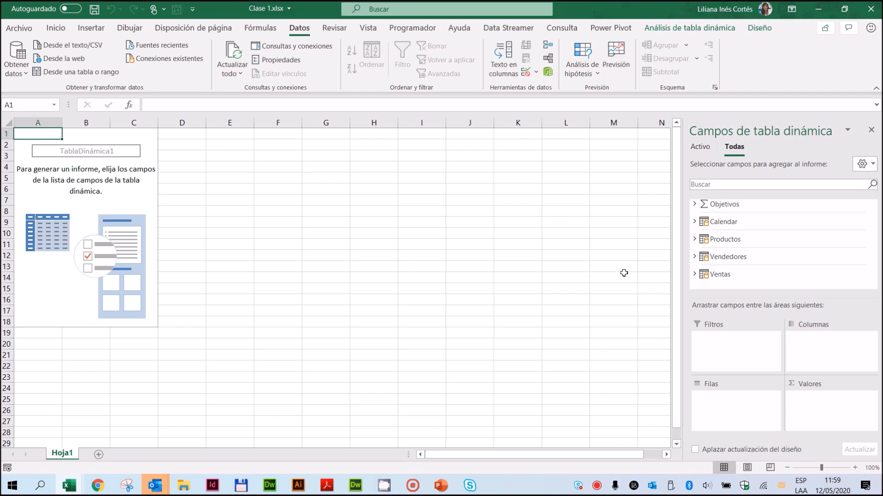
Step: Add the Vendedor field from the Vendedores table to the rows of the PivotTable
{"action": "left_click", "coordinate": [695, 258]}
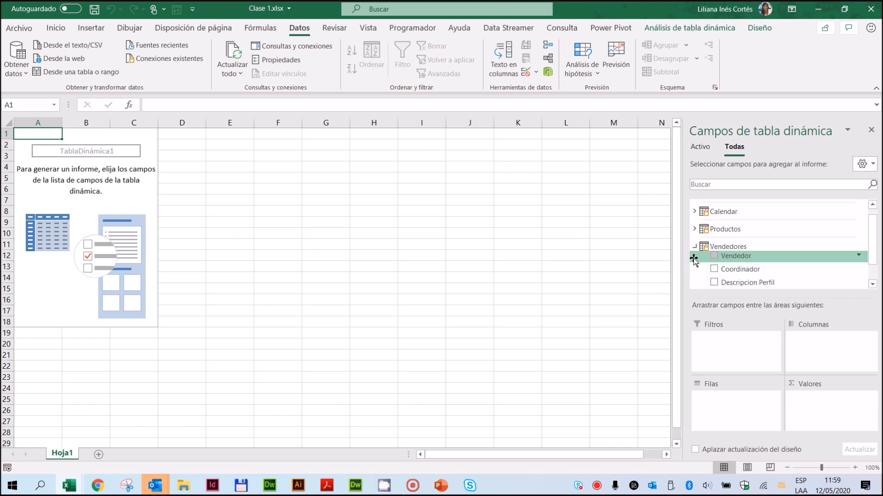
{"action": "scroll", "coordinate": [775, 260], "scroll_direction": "down", "scroll_amount": 1}
{"action": "left_click_drag", "start_coordinate": [749, 230], "coordinate": [720, 415]}
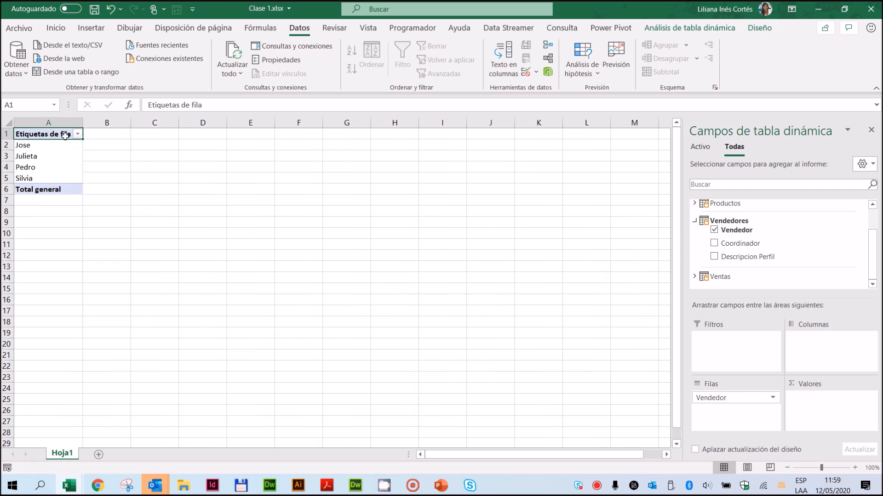
{"action": "scroll", "coordinate": [695, 241], "scroll_direction": "up", "scroll_amount": 1}
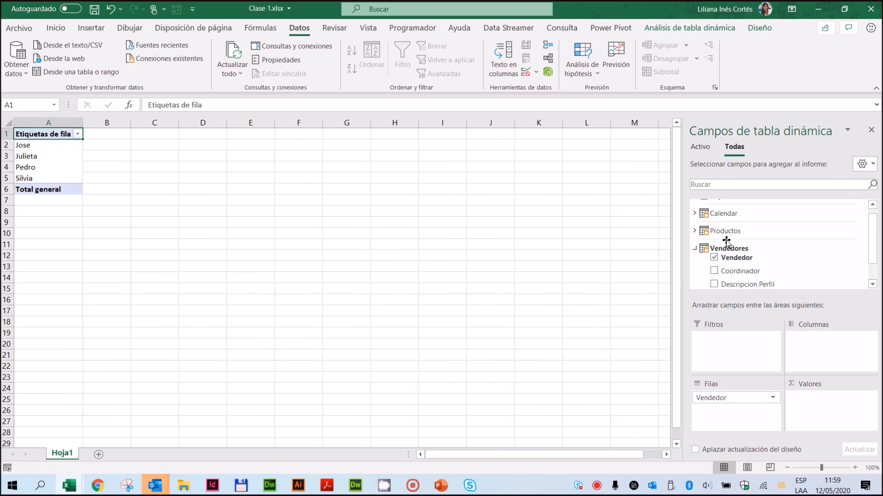
{"action": "left_click", "coordinate": [694, 249]}
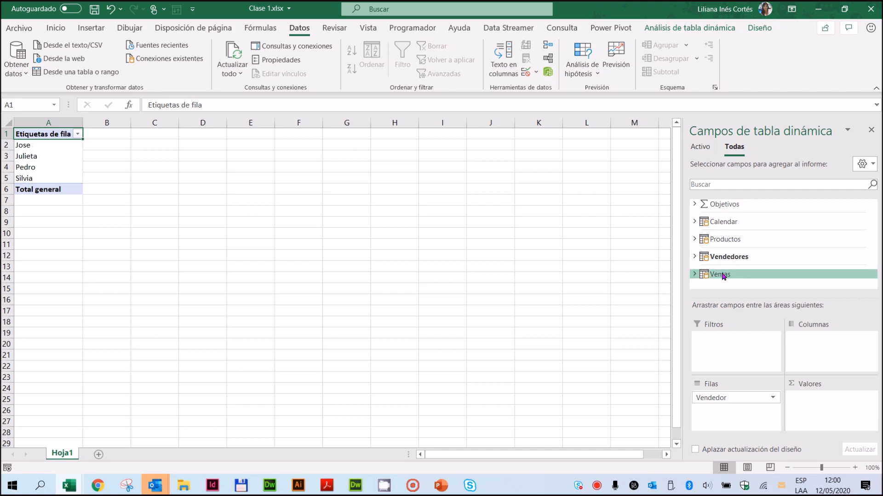
Step: Widen the PivotTable field list and review the fields of the Vendedores table
{"action": "left_click_drag", "start_coordinate": [684, 268], "coordinate": [488, 286]}
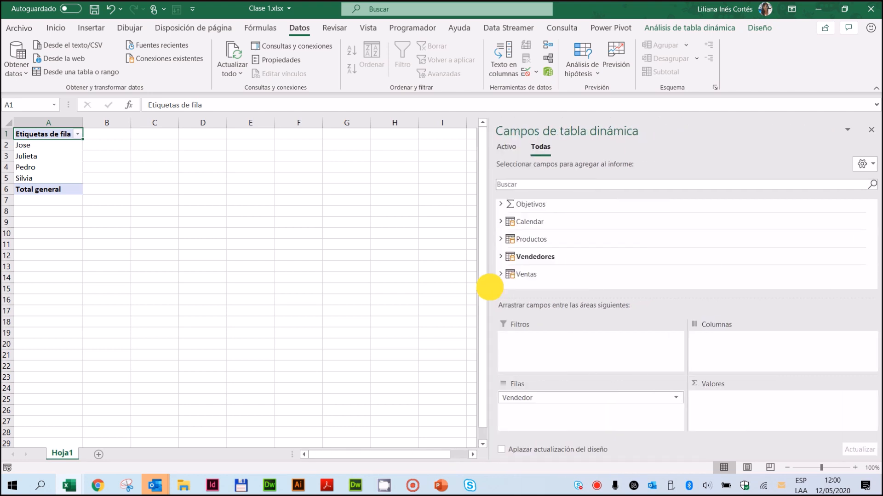
{"action": "left_click", "coordinate": [501, 257]}
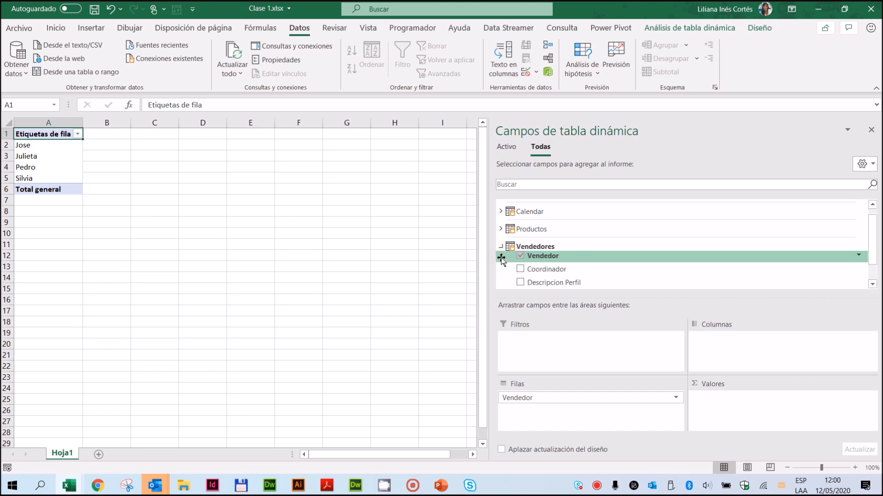
{"action": "scroll", "coordinate": [589, 281], "scroll_direction": "down", "scroll_amount": 1}
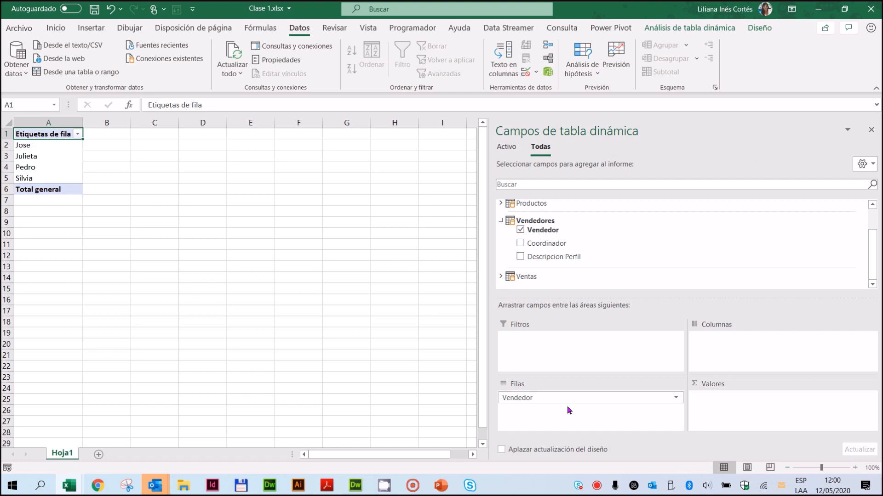
{"action": "left_click", "coordinate": [501, 221]}
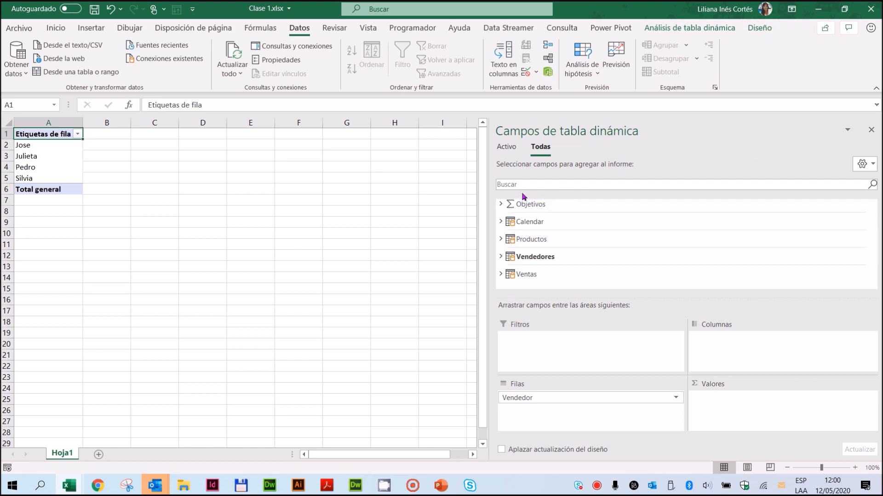
Step: Add the Objetivos measures Total Objetivo, Total Ventas and Cumplimiento to the values of the Vendedor PivotTable
{"action": "left_click", "coordinate": [500, 204]}
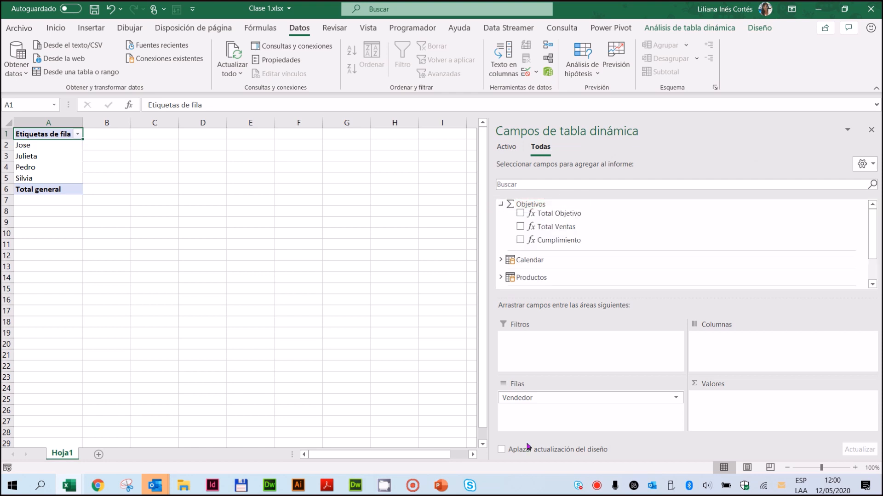
{"action": "mouse_move", "coordinate": [584, 213]}
{"action": "left_mouse_down"}
{"action": "mouse_move", "coordinate": [634, 245]}
{"action": "mouse_move", "coordinate": [735, 354]}
{"action": "mouse_move", "coordinate": [748, 398]}
{"action": "left_mouse_up"}
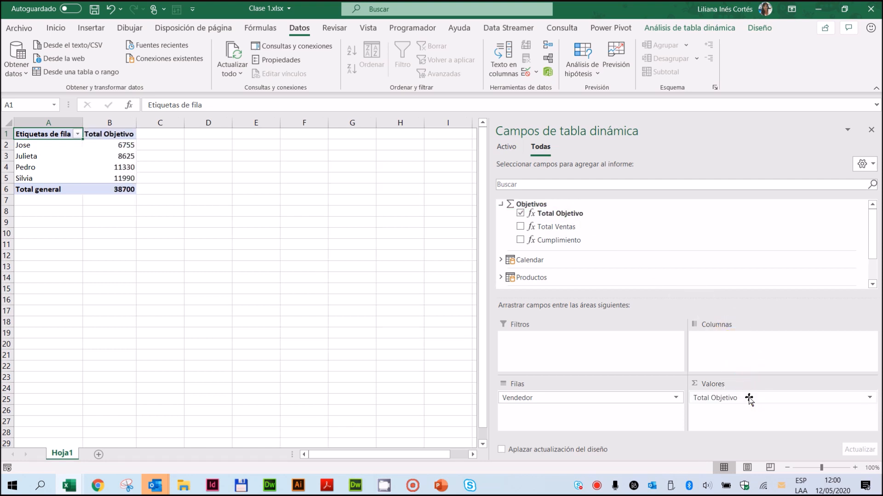
{"action": "left_click_drag", "start_coordinate": [560, 229], "coordinate": [733, 410]}
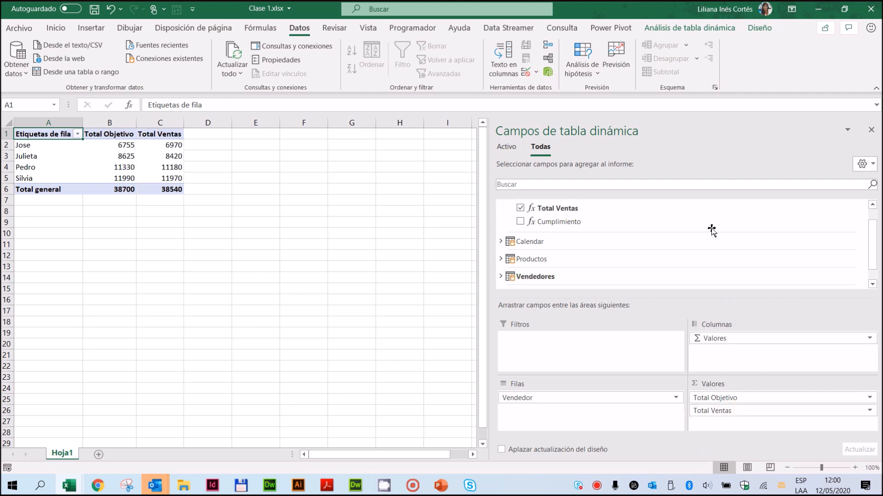
{"action": "left_click_drag", "start_coordinate": [634, 255], "coordinate": [754, 420]}
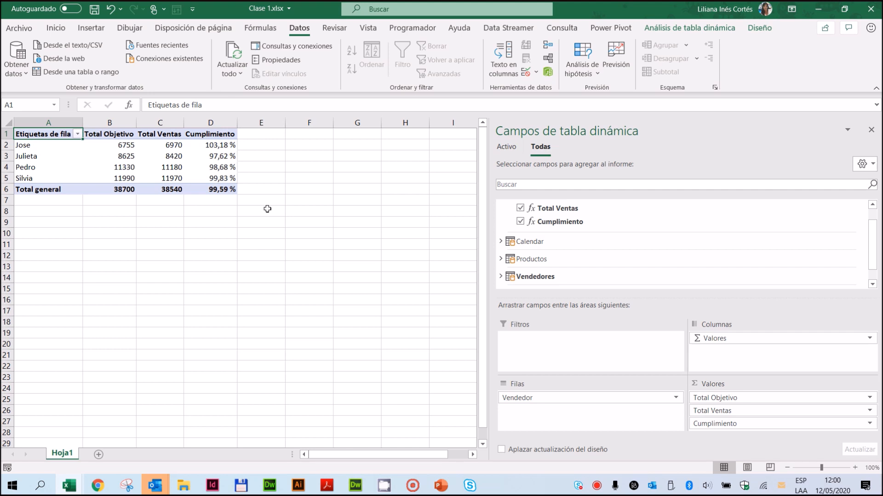
Step: Insert a second PivotTable in cell A10 of Hoja1, using this workbook's data model
{"action": "left_click", "coordinate": [47, 236]}
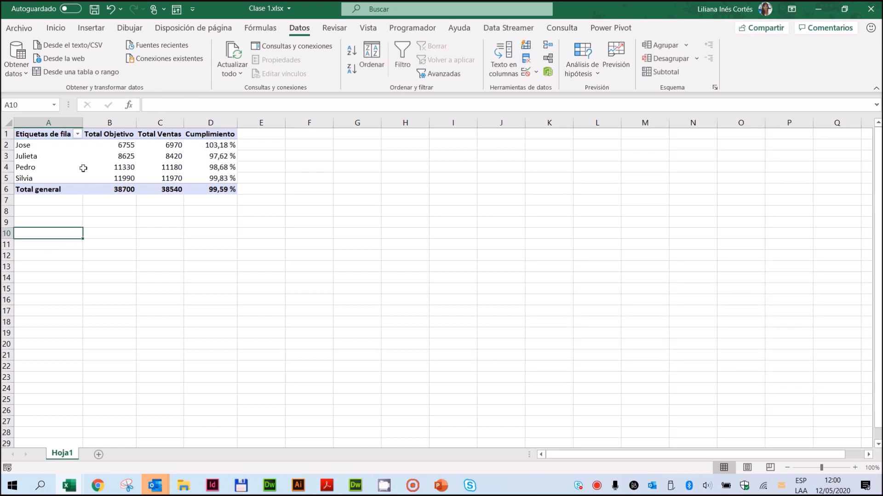
{"action": "left_click", "coordinate": [95, 29]}
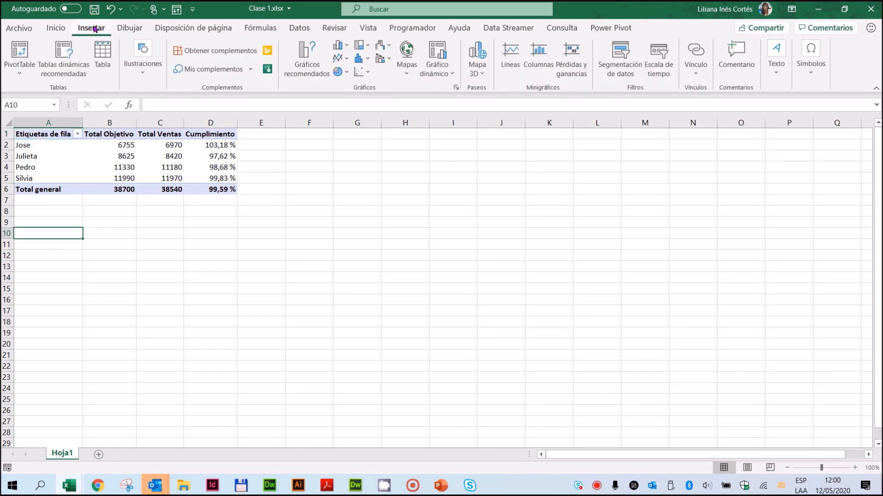
{"action": "left_click", "coordinate": [16, 69]}
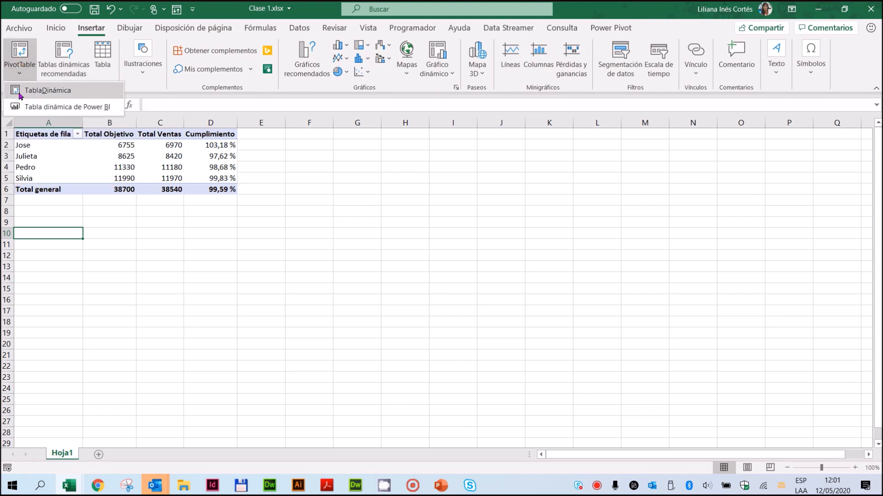
{"action": "left_click", "coordinate": [19, 89]}
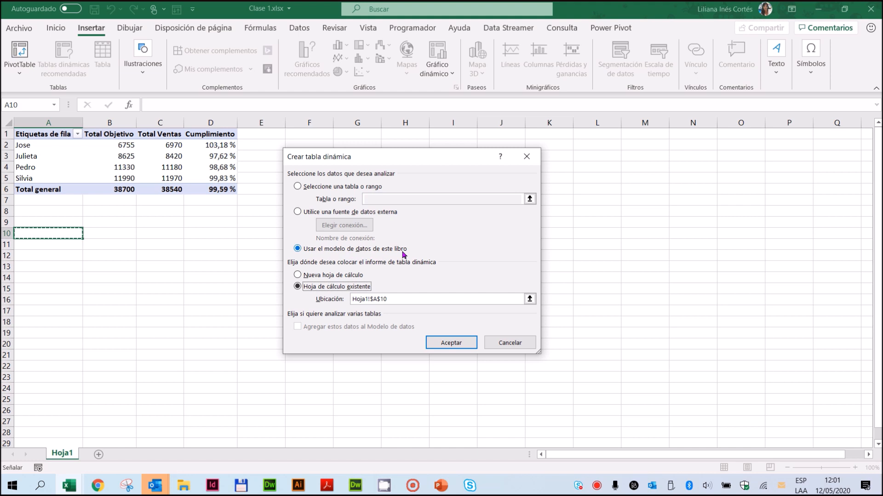
{"action": "left_click", "coordinate": [450, 341]}
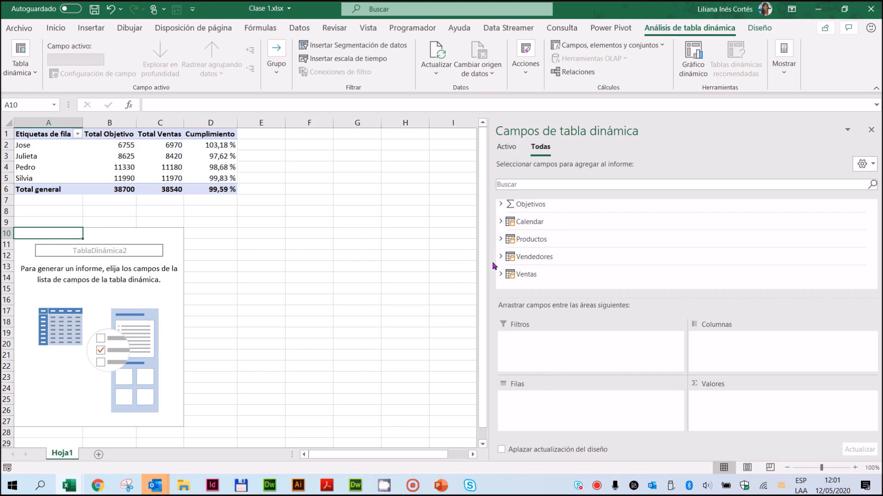
Step: Add the Descripcion field from the Productos table to the rows of the second PivotTable
{"action": "left_click", "coordinate": [501, 240]}
{"action": "left_click_drag", "start_coordinate": [529, 263], "coordinate": [573, 413]}
{"action": "left_click", "coordinate": [502, 240]}
Step: Add the Objetivos measures Total Objetivo and Total Ventas to the values of the second PivotTable
{"action": "left_click", "coordinate": [500, 204]}
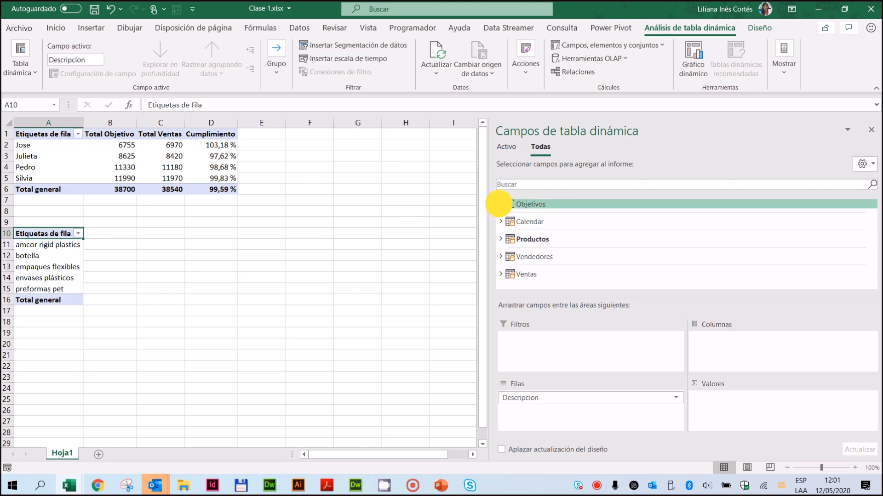
{"action": "left_click_drag", "start_coordinate": [574, 214], "coordinate": [745, 411]}
{"action": "left_click_drag", "start_coordinate": [570, 226], "coordinate": [734, 422]}
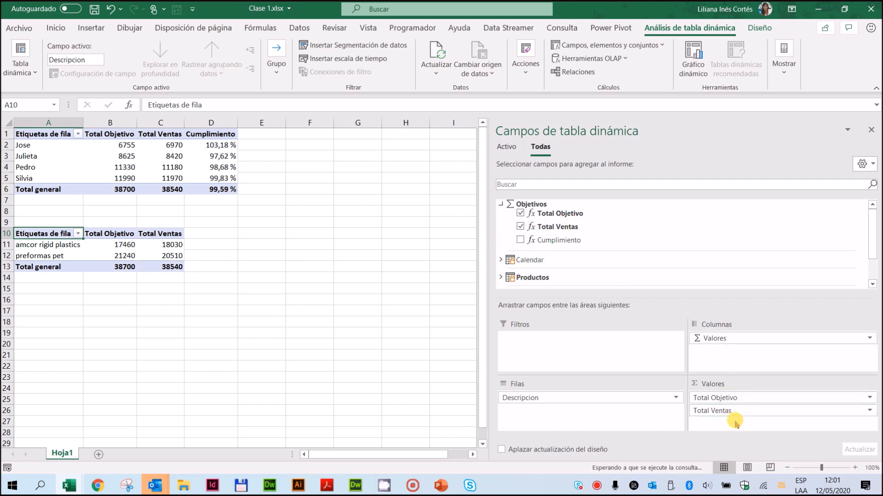